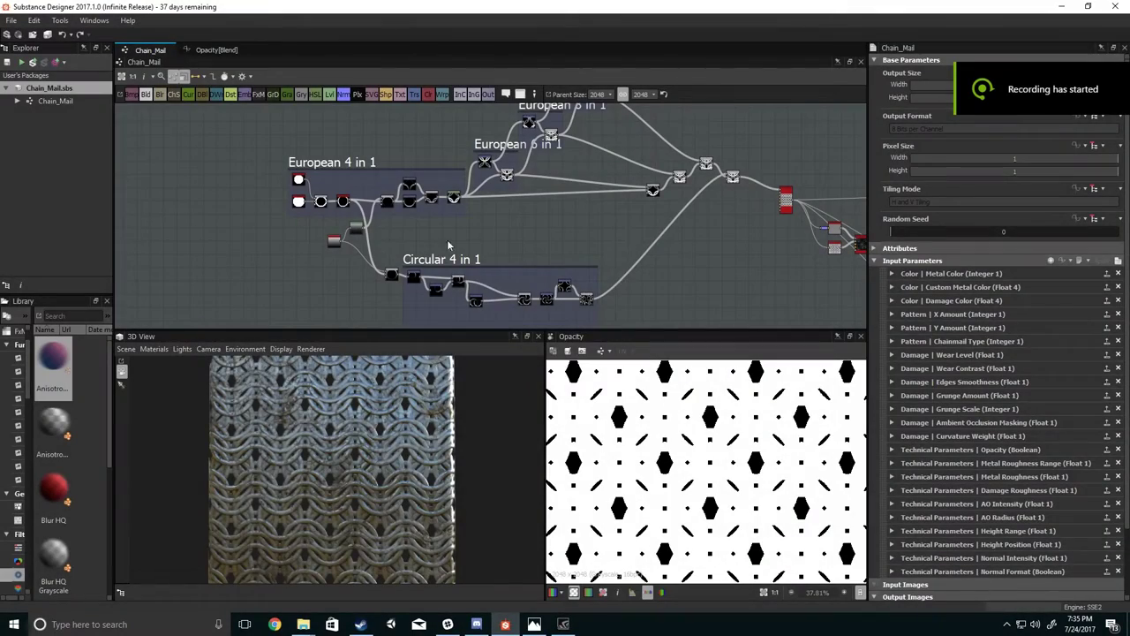
Look over the chain mail graph, including the European and Circular pattern groups and the output nodes.
{"action": "middle_click_drag", "start_coordinate": [516, 251], "coordinate": [483, 257]}
{"action": "scroll", "coordinate": [523, 215], "scroll_direction": "down", "scroll_amount": 2}
{"action": "scroll", "coordinate": [530, 212], "scroll_direction": "up", "scroll_amount": 4}
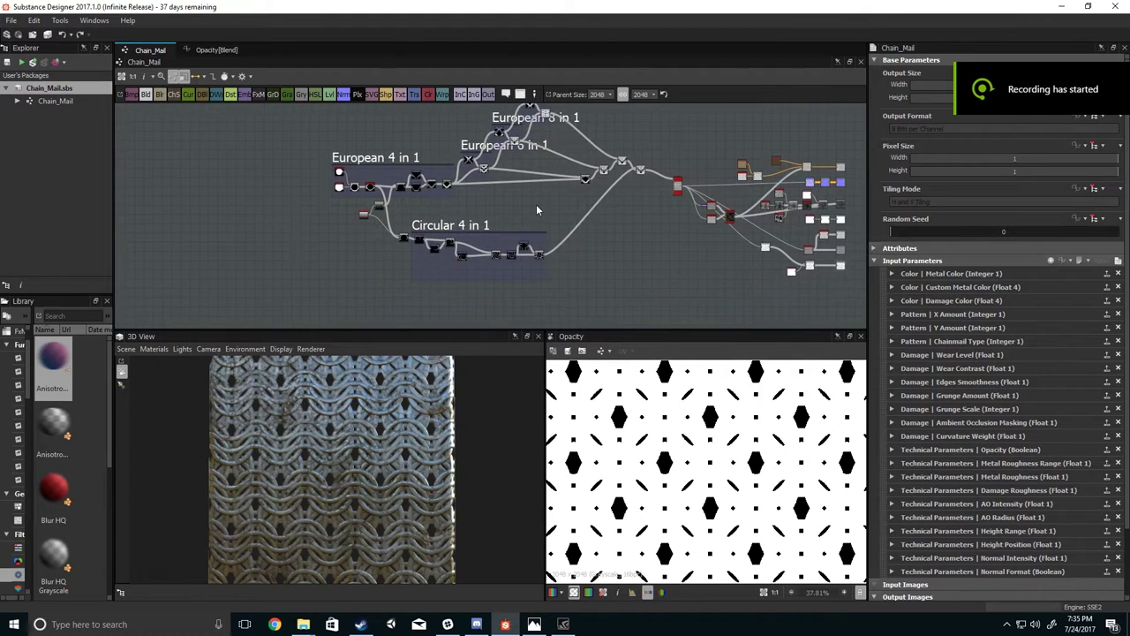
{"action": "middle_click_drag", "start_coordinate": [527, 207], "coordinate": [598, 204]}
{"action": "scroll", "coordinate": [522, 234], "scroll_direction": "down", "scroll_amount": 1}
{"action": "middle_click_drag", "start_coordinate": [477, 195], "coordinate": [438, 233]}
{"action": "middle_click_drag", "start_coordinate": [517, 211], "coordinate": [408, 217]}
{"action": "scroll", "coordinate": [460, 223], "scroll_direction": "down", "scroll_amount": 1}
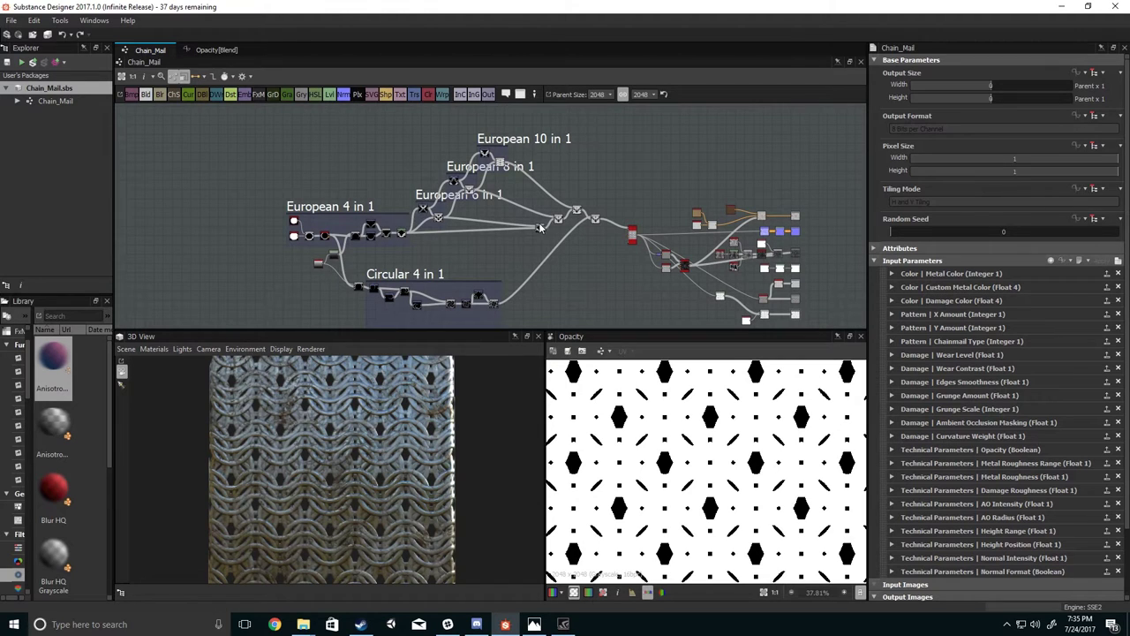
Examine the chain of Blend nodes where the European and Circular pattern branches merge.
{"action": "middle_click_drag", "start_coordinate": [540, 227], "coordinate": [601, 167]}
{"action": "scroll", "coordinate": [539, 204], "scroll_direction": "up", "scroll_amount": 2}
{"action": "mouse_move", "coordinate": [542, 203]}
{"action": "middle_mouse_down"}
{"action": "mouse_move", "coordinate": [589, 221]}
{"action": "mouse_move", "coordinate": [500, 264]}
{"action": "middle_mouse_up"}
{"action": "middle_click_drag", "start_coordinate": [550, 224], "coordinate": [421, 254]}
{"action": "scroll", "coordinate": [505, 244], "scroll_direction": "up", "scroll_amount": 2}
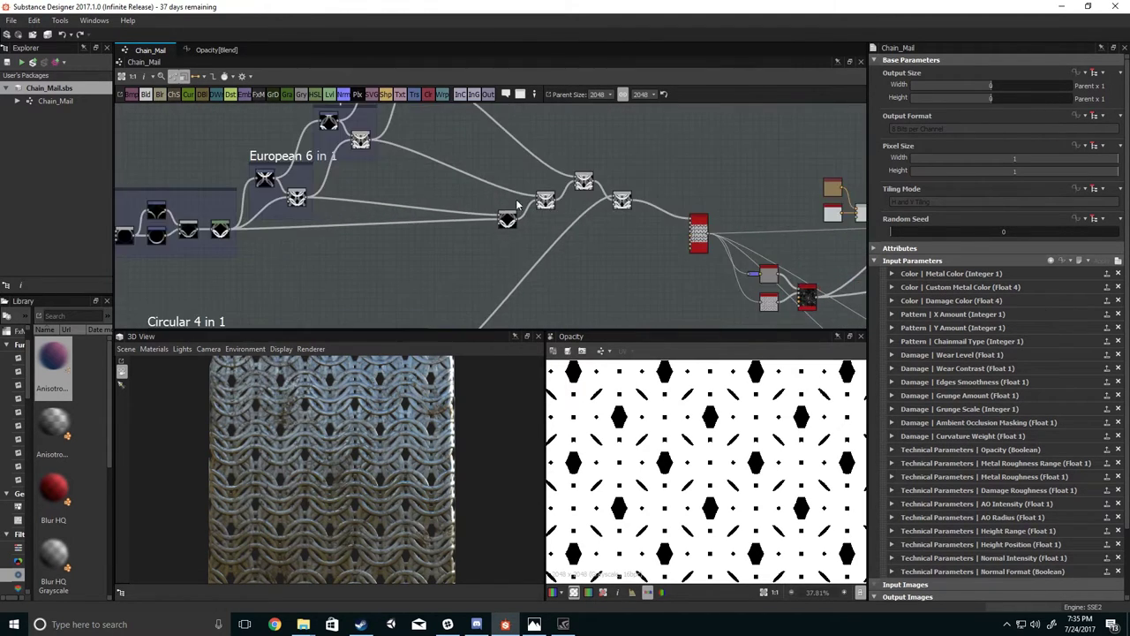
{"action": "middle_click_drag", "start_coordinate": [593, 226], "coordinate": [497, 239]}
{"action": "scroll", "coordinate": [514, 196], "scroll_direction": "down", "scroll_amount": 2}
{"action": "scroll", "coordinate": [495, 227], "scroll_direction": "up", "scroll_amount": 3}
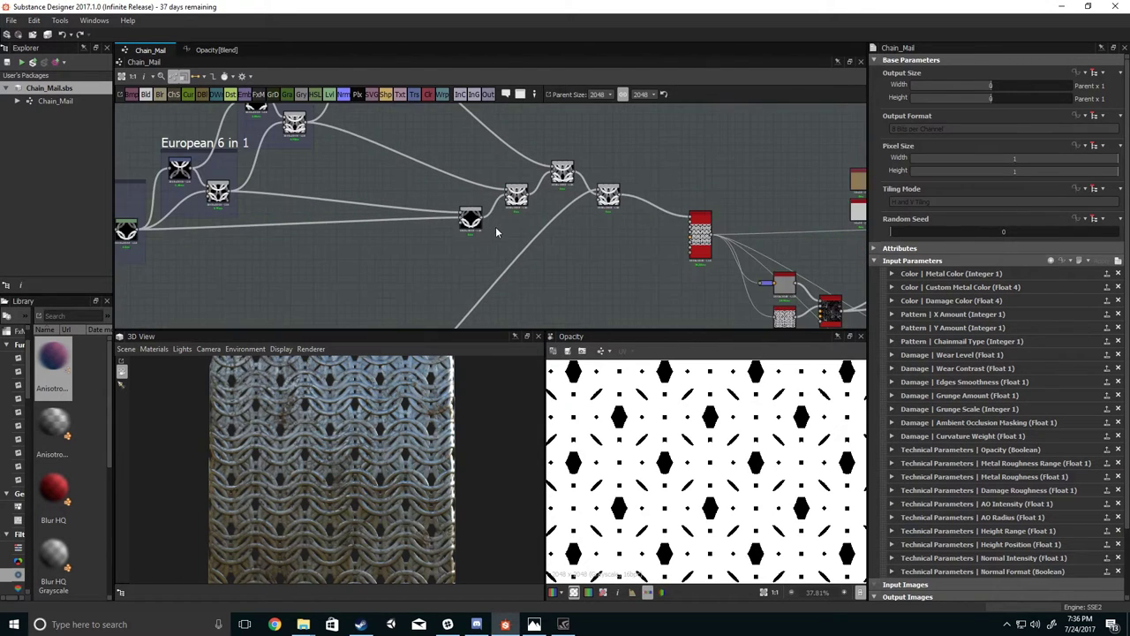
{"action": "scroll", "coordinate": [486, 230], "scroll_direction": "down", "scroll_amount": 5}
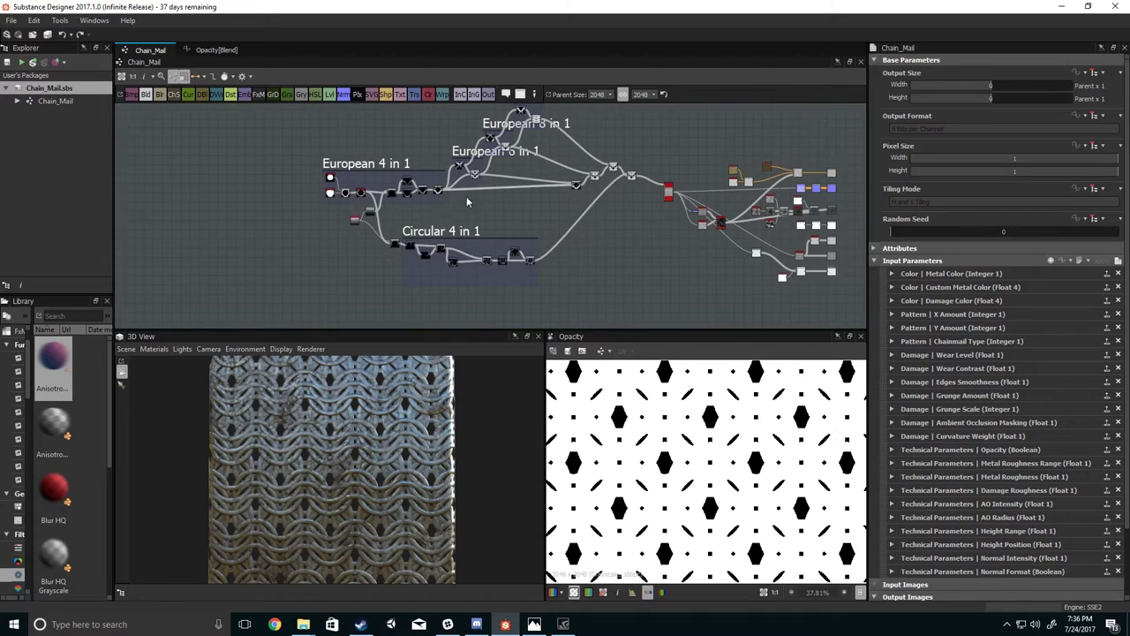
{"action": "middle_click_drag", "start_coordinate": [430, 267], "coordinate": [477, 294]}
Preview the graph's input parameters with the Pattern group's Chainmail Type set to European 4 In 1.
{"action": "left_click_drag", "start_coordinate": [421, 382], "coordinate": [389, 415]}
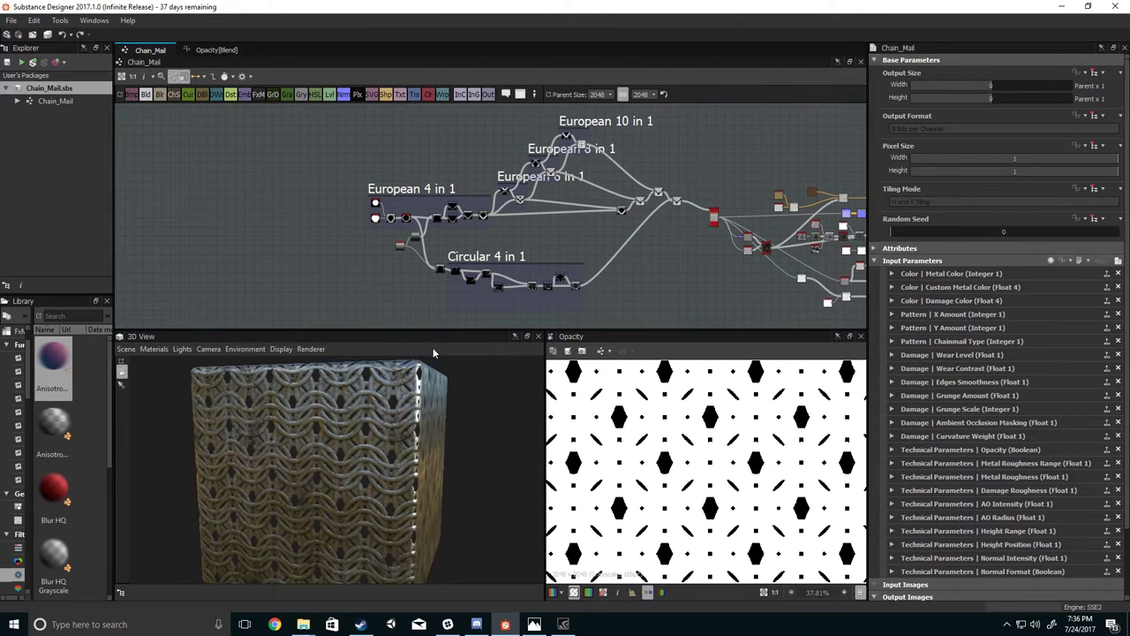
{"action": "left_click", "coordinate": [1118, 260]}
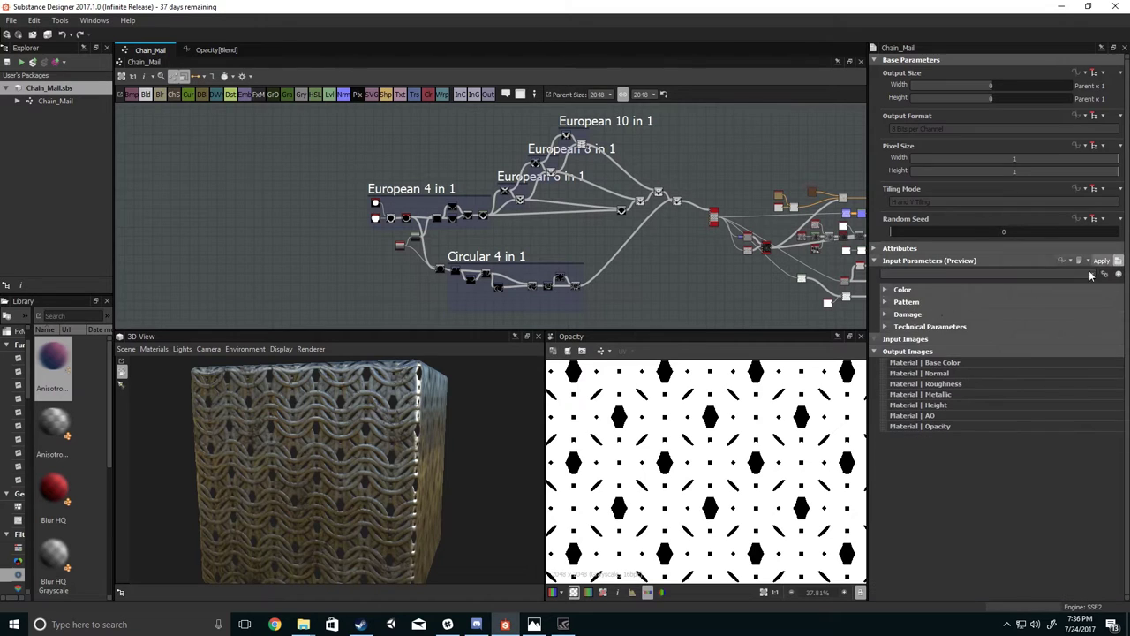
{"action": "left_click", "coordinate": [887, 303]}
{"action": "scroll", "coordinate": [734, 210], "scroll_direction": "up", "scroll_amount": 3}
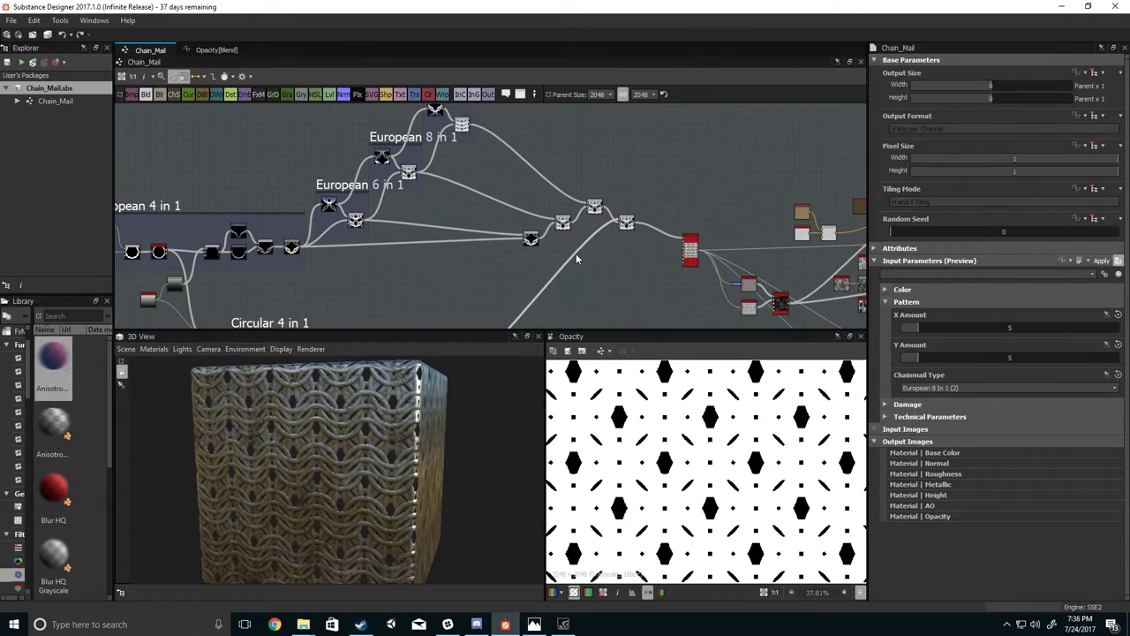
{"action": "left_click", "coordinate": [920, 394]}
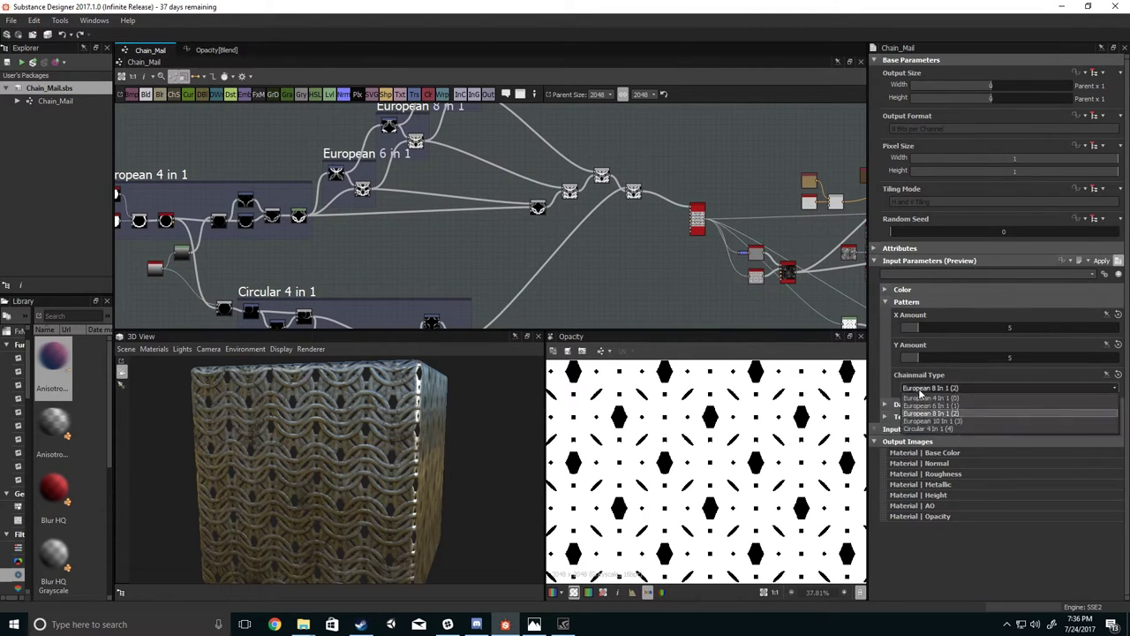
{"action": "left_click", "coordinate": [921, 395]}
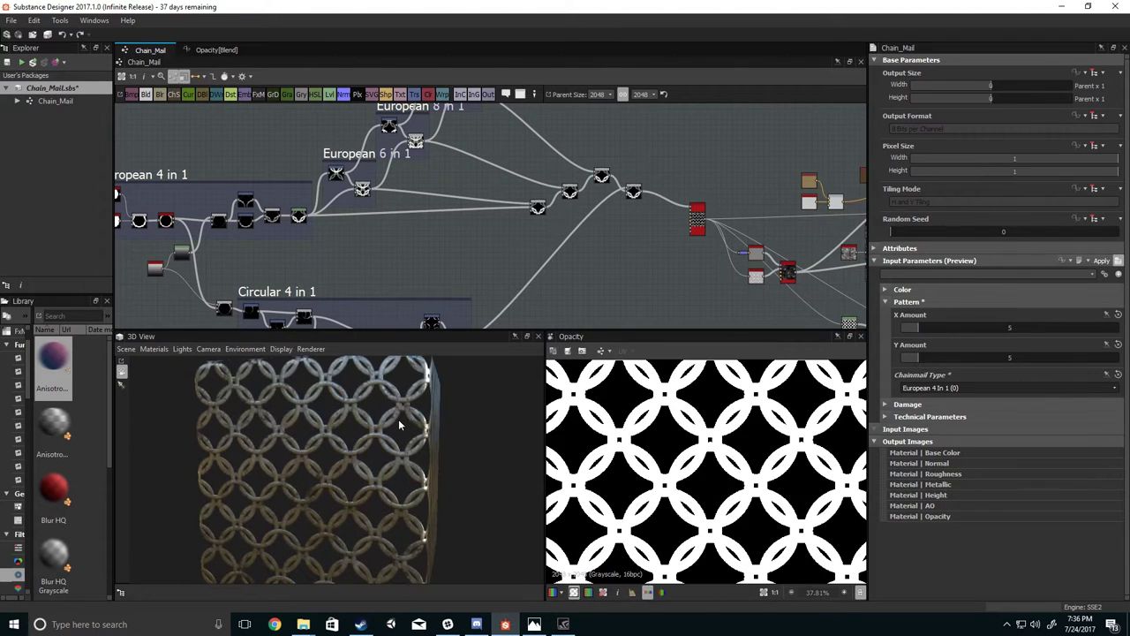
Preview the Circular 4 In 1 chainmail type, examine the merging Blend nodes, and leave the parameter preview.
{"action": "left_click", "coordinate": [927, 388]}
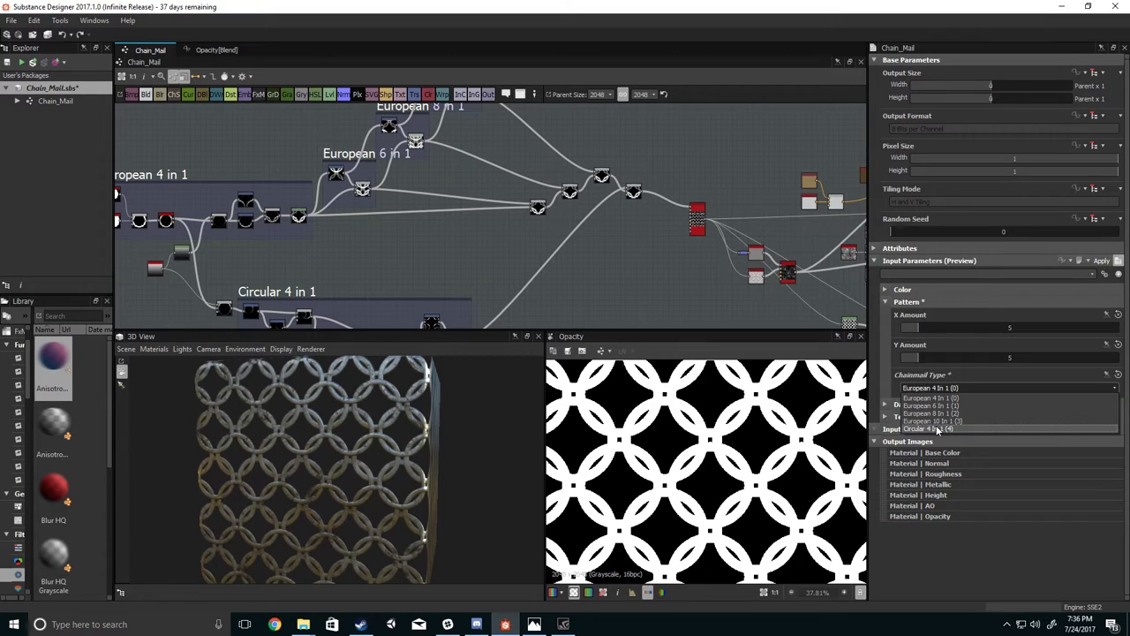
{"action": "left_click", "coordinate": [936, 425]}
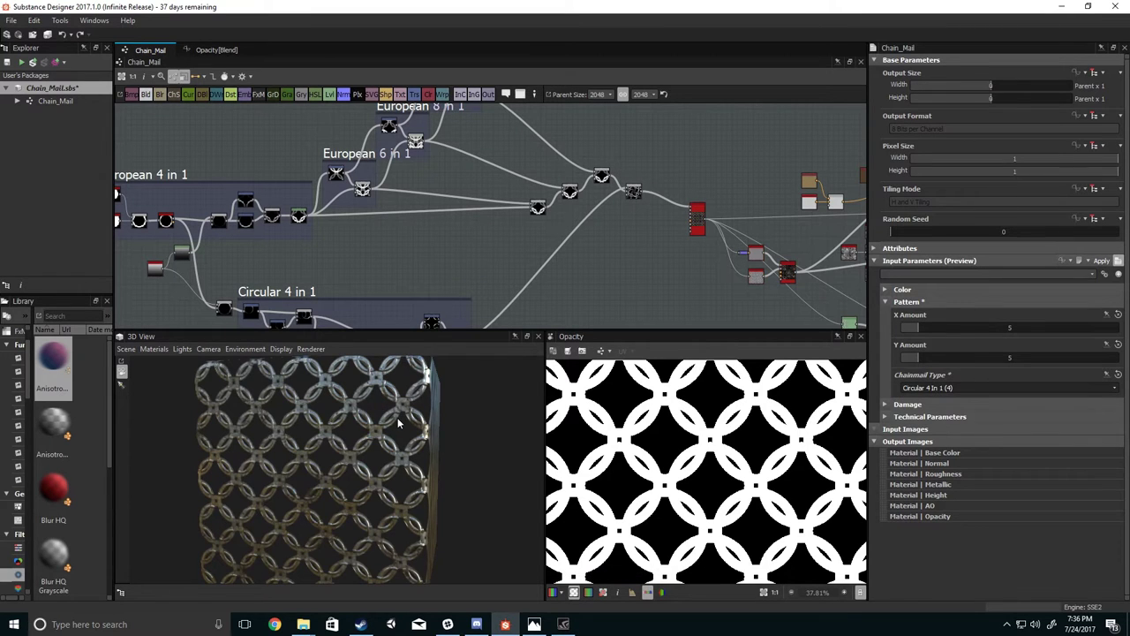
{"action": "middle_click_drag", "start_coordinate": [563, 254], "coordinate": [530, 285]}
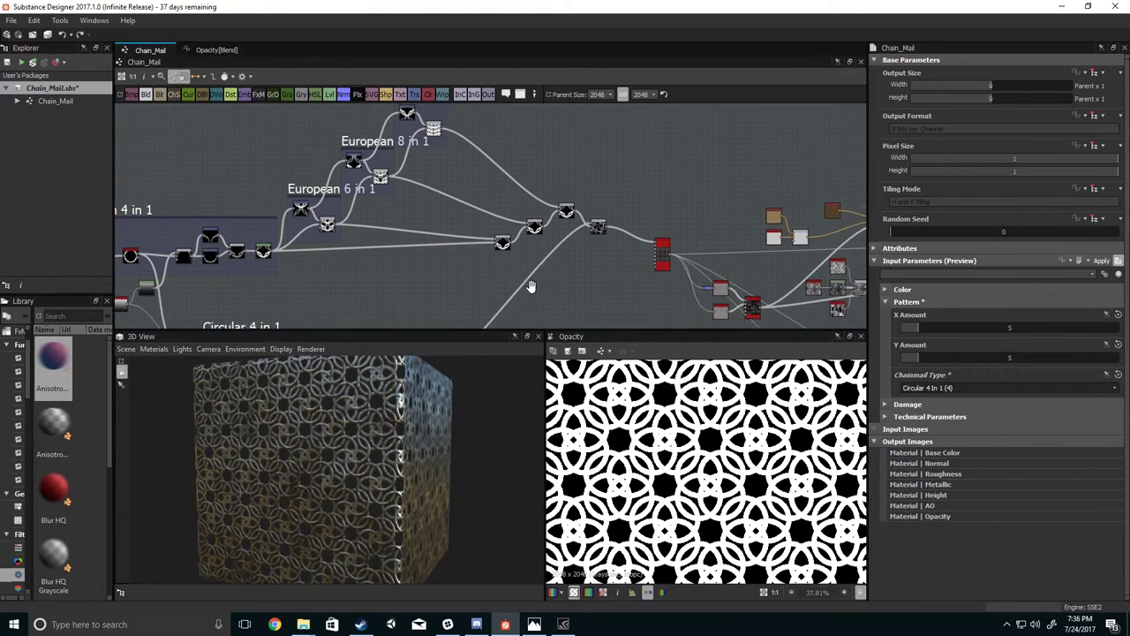
{"action": "scroll", "coordinate": [527, 251], "scroll_direction": "up", "scroll_amount": 5}
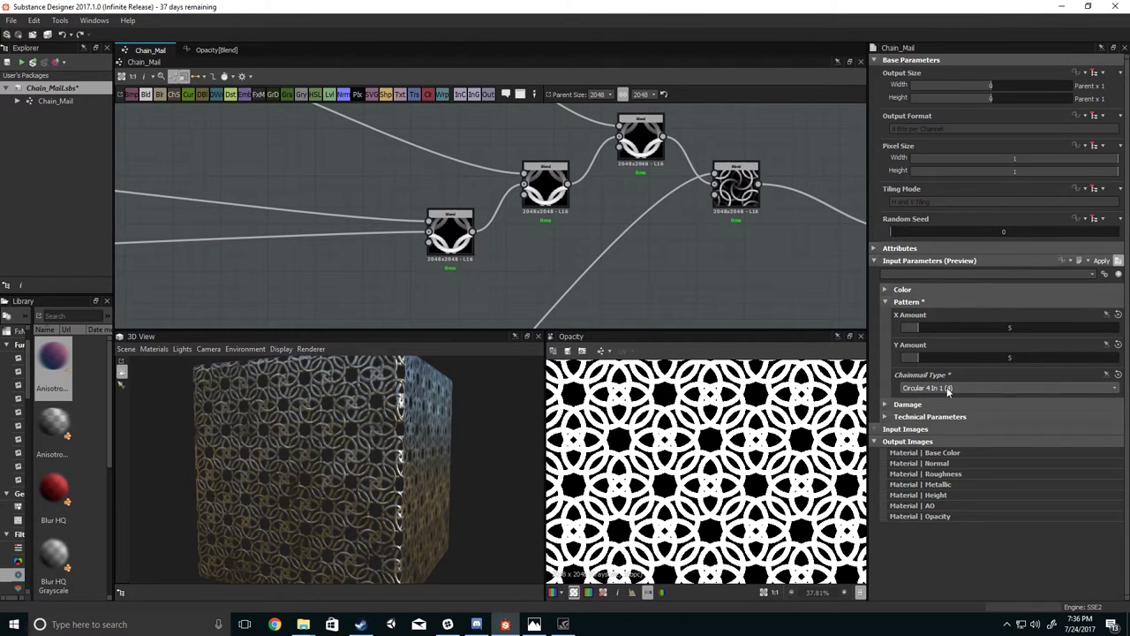
{"action": "scroll", "coordinate": [462, 222], "scroll_direction": "down", "scroll_amount": 3}
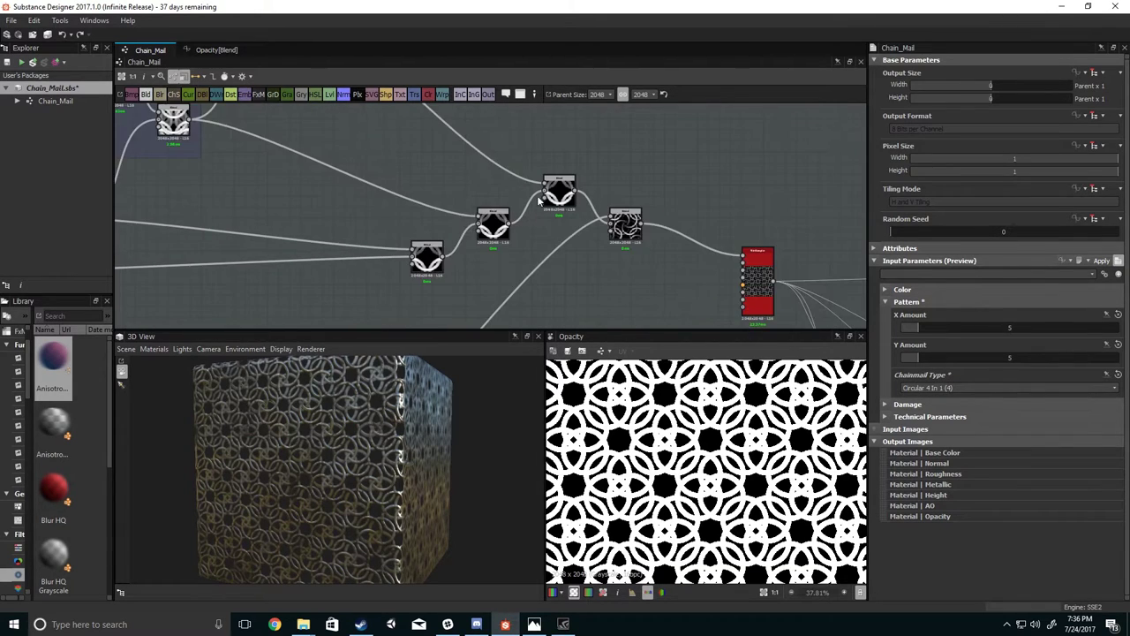
{"action": "scroll", "coordinate": [323, 176], "scroll_direction": "down", "scroll_amount": 3}
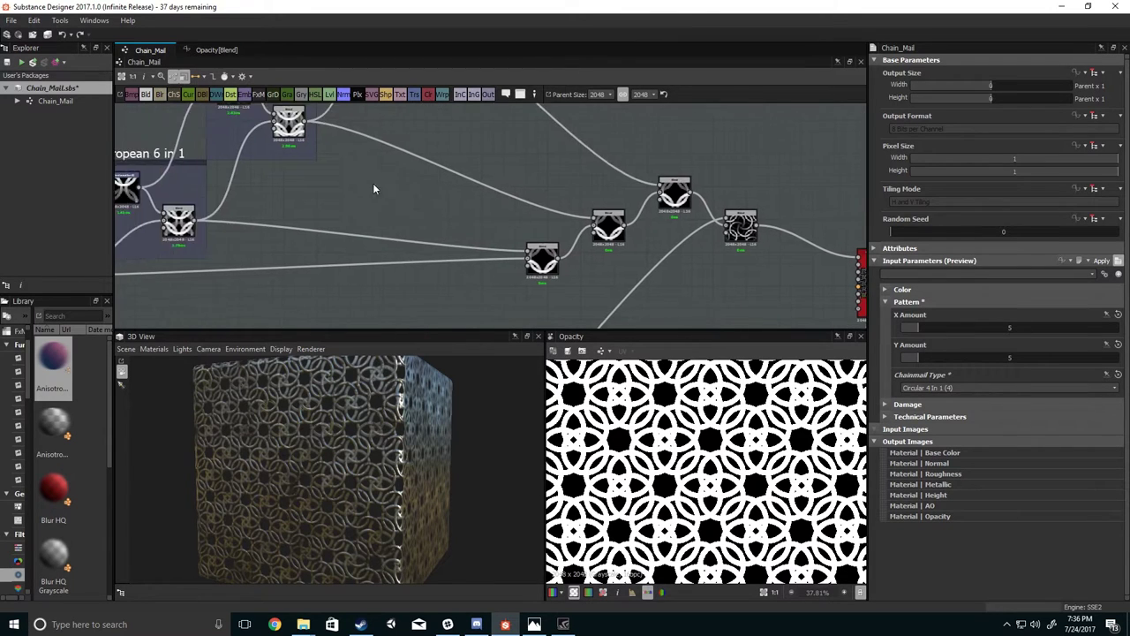
{"action": "left_click", "coordinate": [1116, 261]}
Inspect the two Shape nodes at the start of the European 4 in 1 group.
{"action": "middle_click_drag", "start_coordinate": [212, 195], "coordinate": [517, 181]}
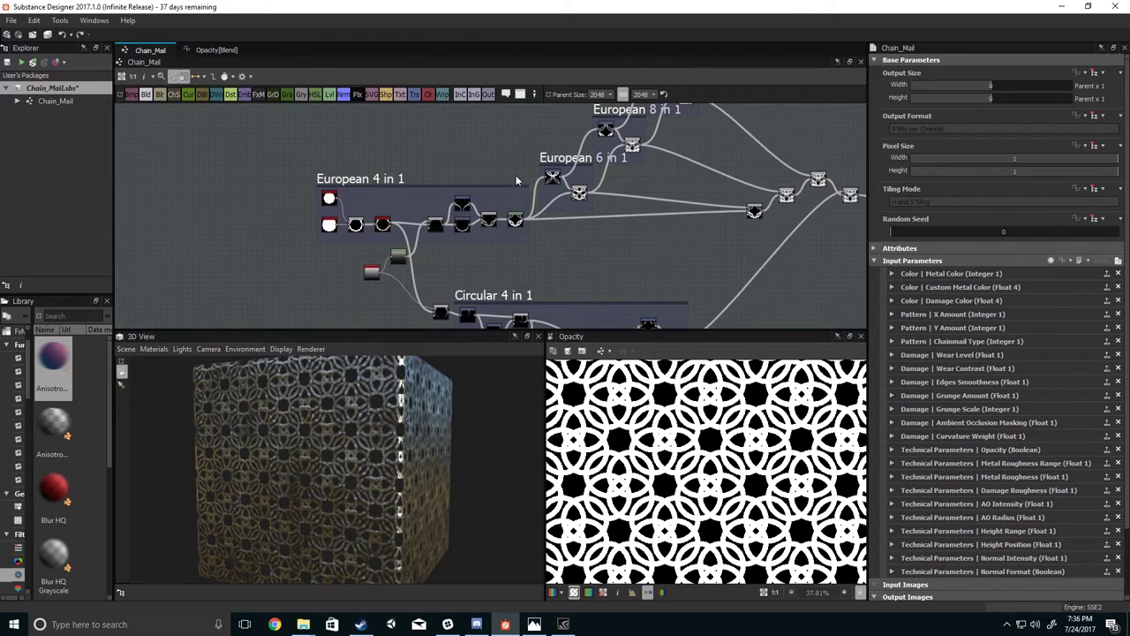
{"action": "scroll", "coordinate": [517, 181], "scroll_direction": "down", "scroll_amount": 2}
{"action": "scroll", "coordinate": [446, 230], "scroll_direction": "up", "scroll_amount": 4}
{"action": "middle_click_drag", "start_coordinate": [350, 219], "coordinate": [440, 255]}
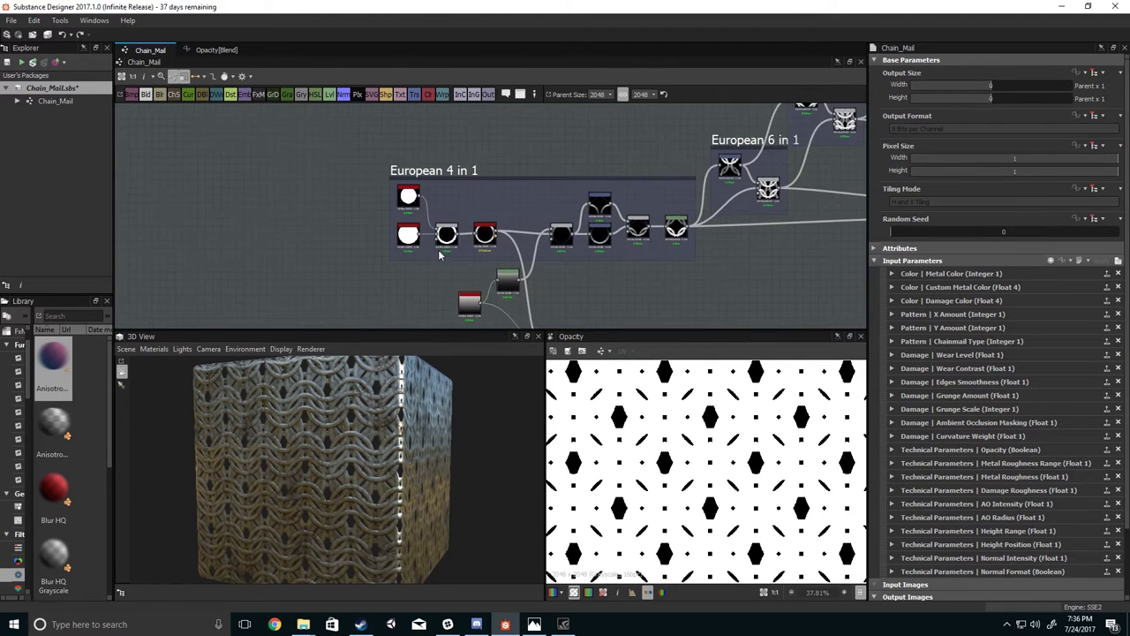
{"action": "scroll", "coordinate": [439, 254], "scroll_direction": "up", "scroll_amount": 4}
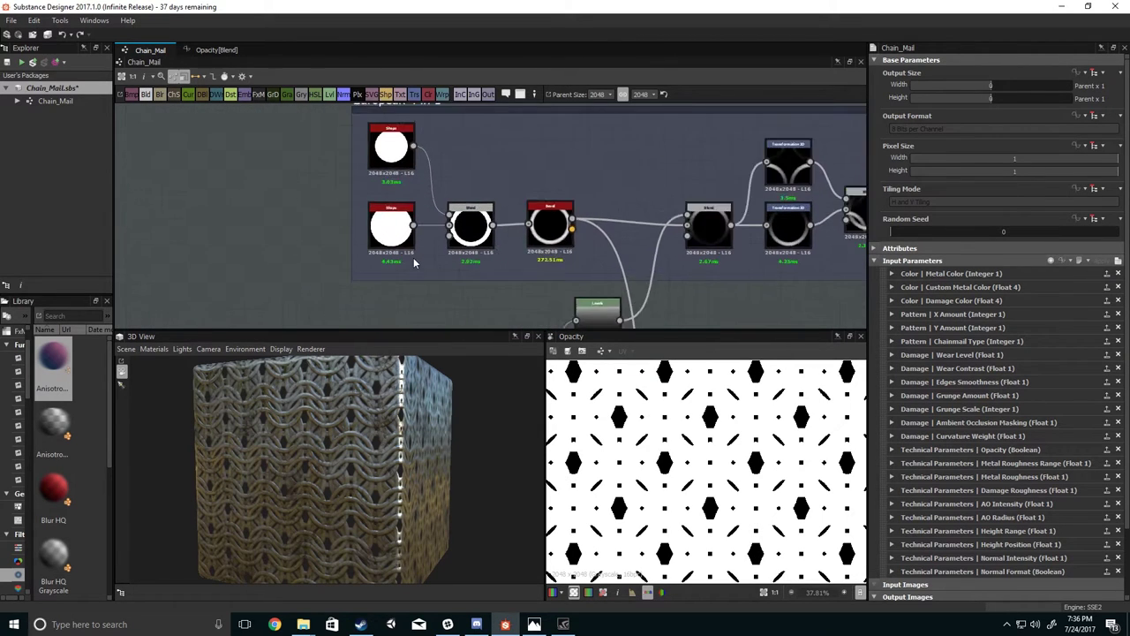
{"action": "scroll", "coordinate": [413, 262], "scroll_direction": "up", "scroll_amount": 1}
{"action": "left_click", "coordinate": [395, 263]}
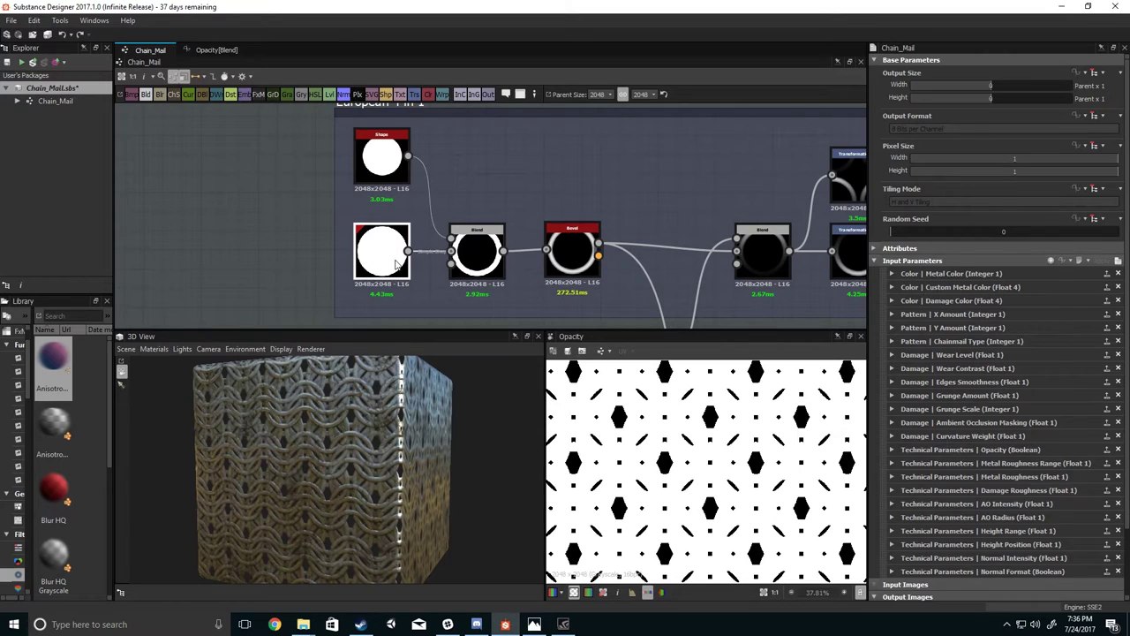
{"action": "left_click", "coordinate": [377, 173]}
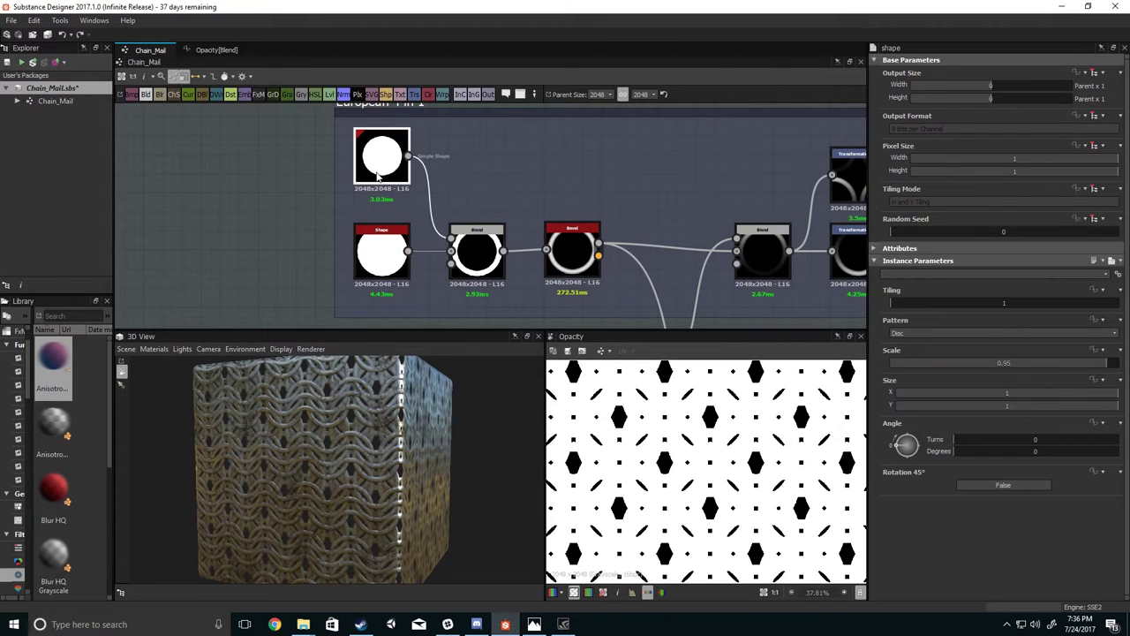
Display the output of the Blend node that subtracts one Shape disc from the other.
{"action": "double_click", "coordinate": [485, 256]}
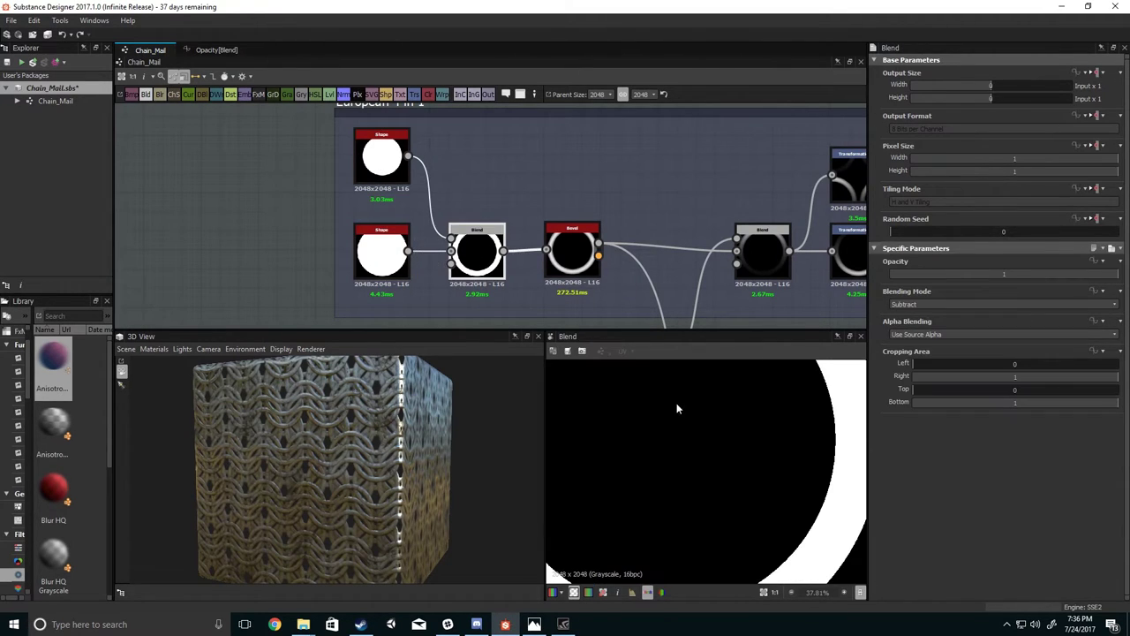
{"action": "middle_click_drag", "start_coordinate": [520, 256], "coordinate": [402, 234]}
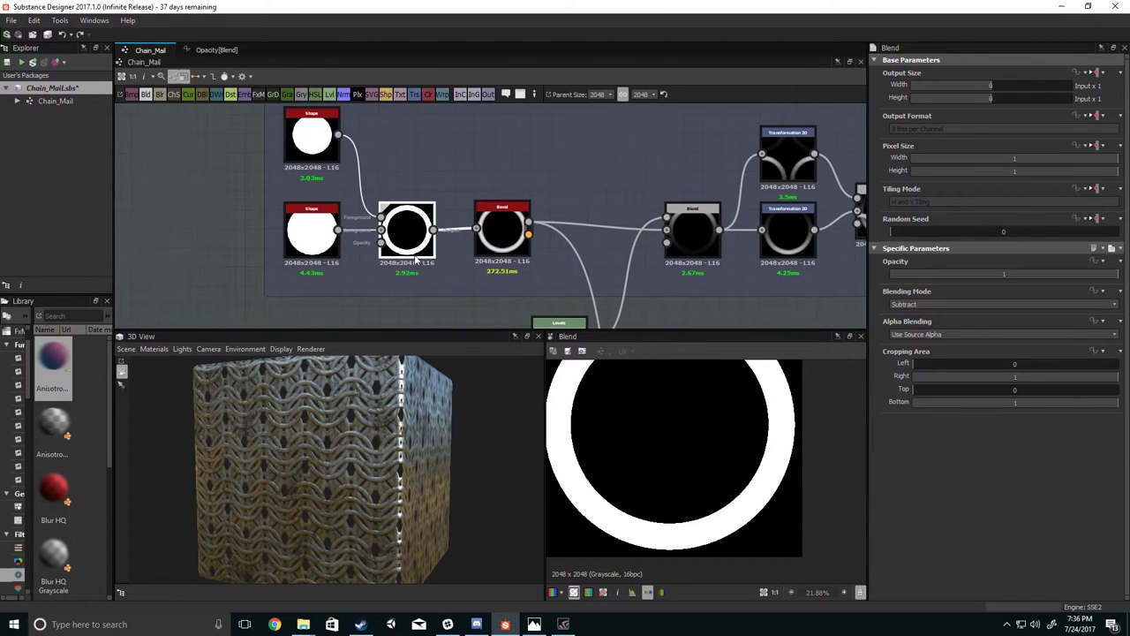
{"action": "middle_click_drag", "start_coordinate": [433, 279], "coordinate": [448, 249]}
{"action": "scroll", "coordinate": [443, 253], "scroll_direction": "up", "scroll_amount": 2}
{"action": "scroll", "coordinate": [438, 256], "scroll_direction": "down", "scroll_amount": 2}
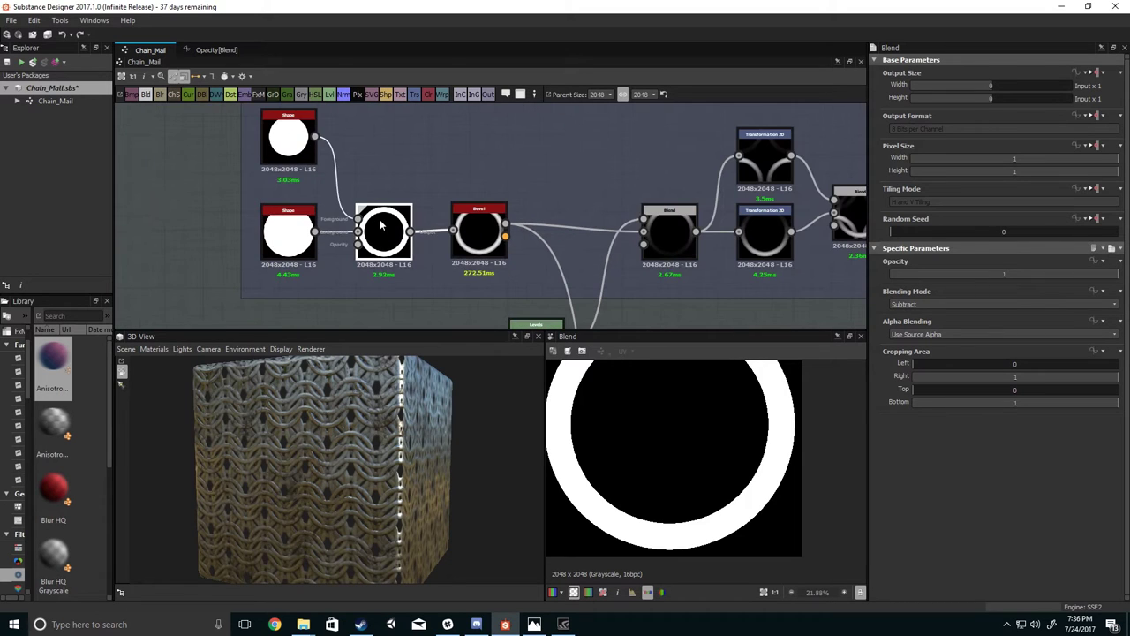
Display the Bevel node's whole height output for the ring and inspect its parameters.
{"action": "double_click", "coordinate": [484, 237]}
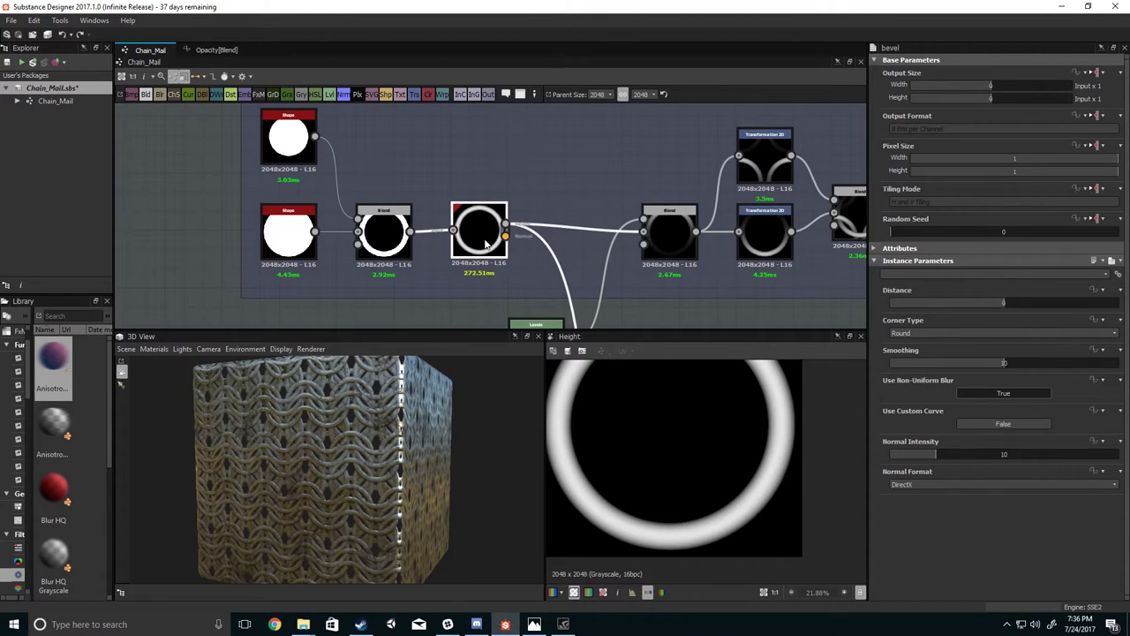
{"action": "middle_click_drag", "start_coordinate": [484, 246], "coordinate": [465, 251]}
{"action": "scroll", "coordinate": [628, 441], "scroll_direction": "down", "scroll_amount": 1}
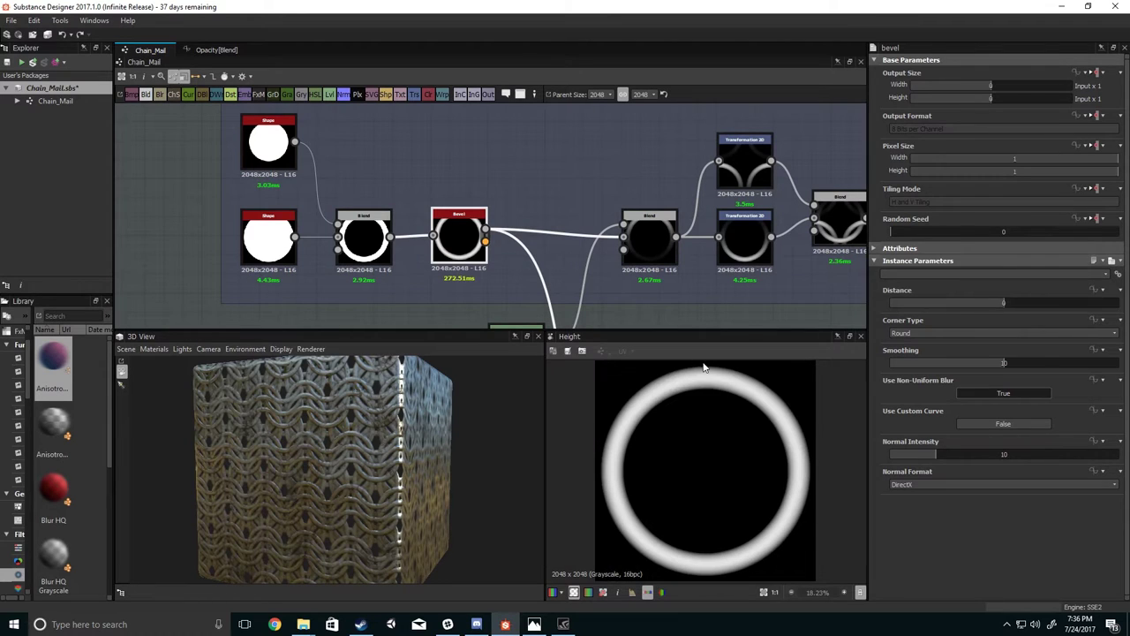
{"action": "middle_click_drag", "start_coordinate": [567, 238], "coordinate": [475, 181]}
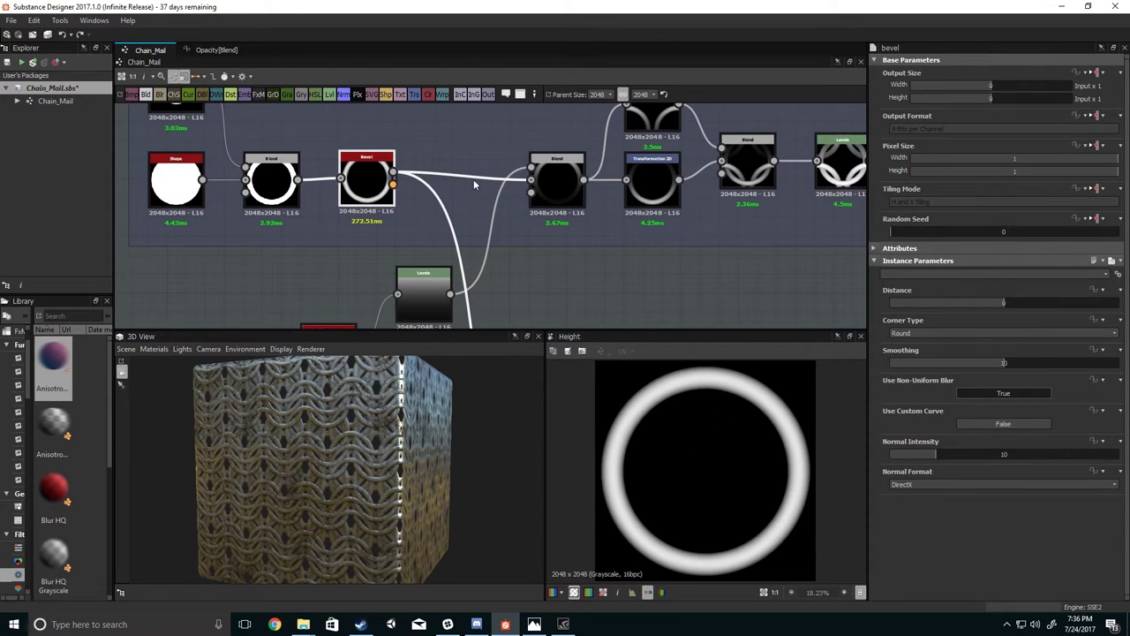
Display the Multiply Blend that combines the beveled ring with the gradient, and trace its gradient source.
{"action": "double_click", "coordinate": [543, 193]}
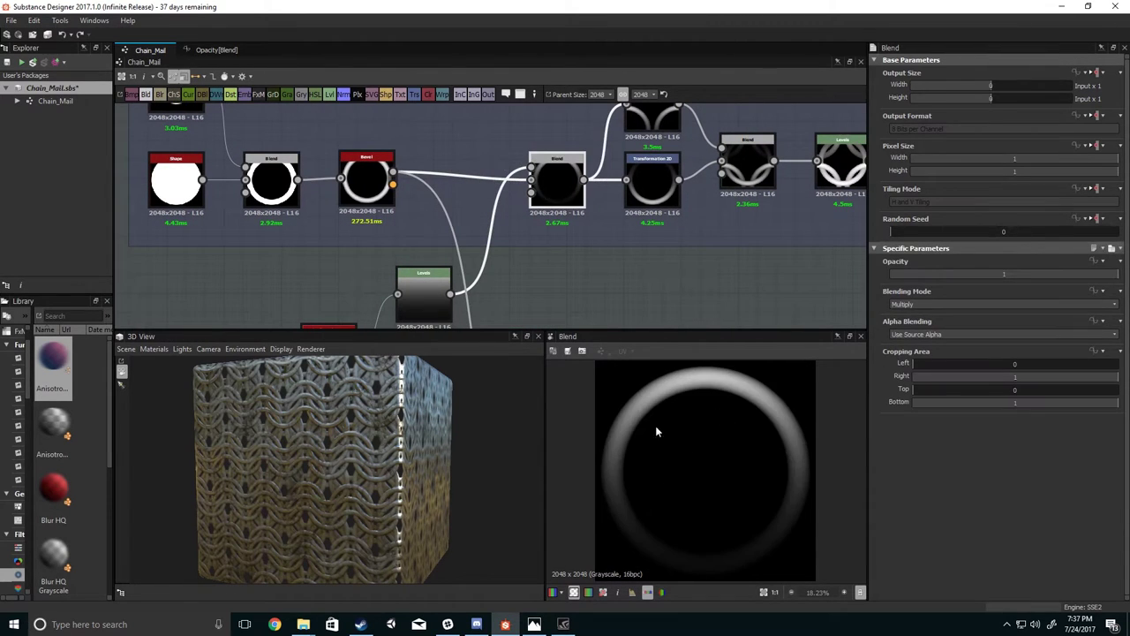
{"action": "middle_click_drag", "start_coordinate": [539, 229], "coordinate": [596, 164]}
{"action": "middle_click_drag", "start_coordinate": [413, 280], "coordinate": [428, 264]}
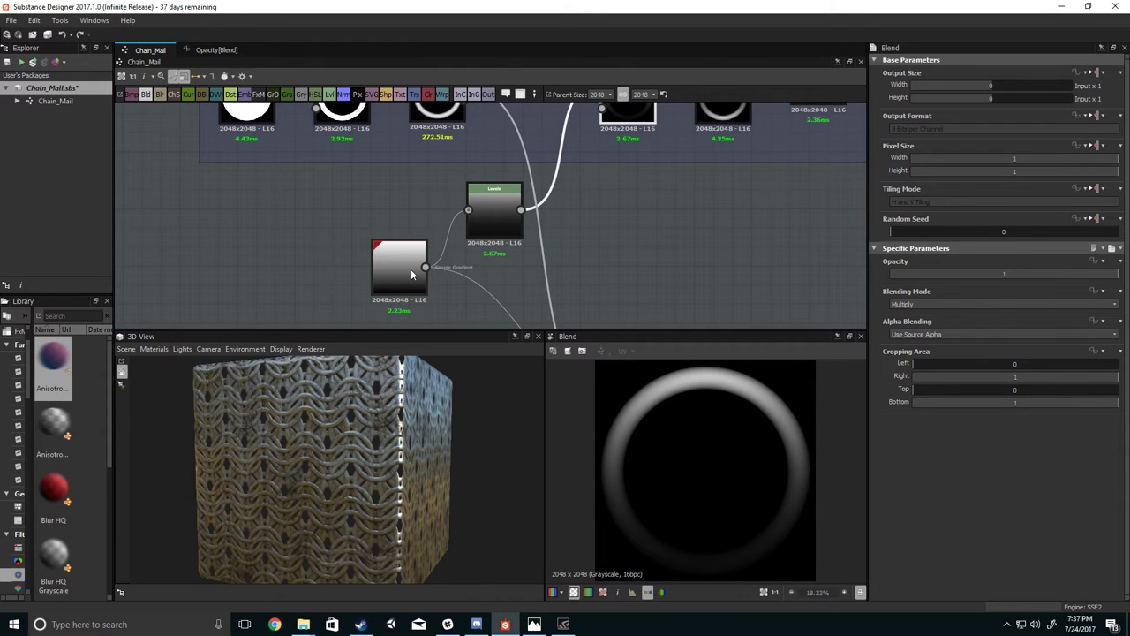
Display the output and histogram of the Levels node fed by Gradient Linear 1.
{"action": "double_click", "coordinate": [494, 223]}
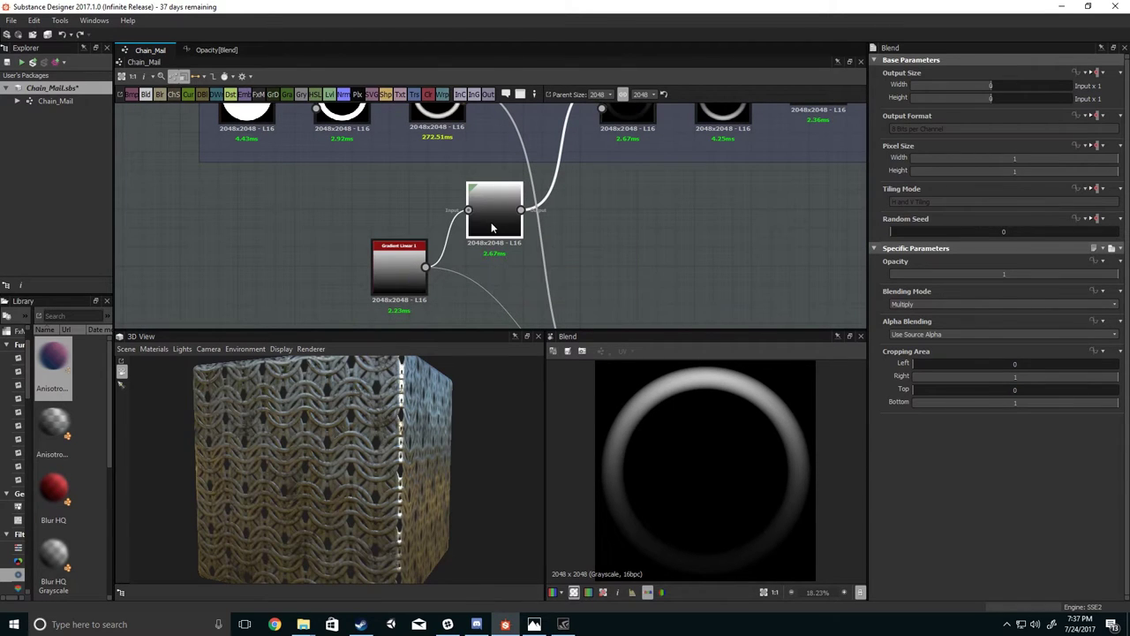
{"action": "middle_click_drag", "start_coordinate": [494, 224], "coordinate": [486, 231]}
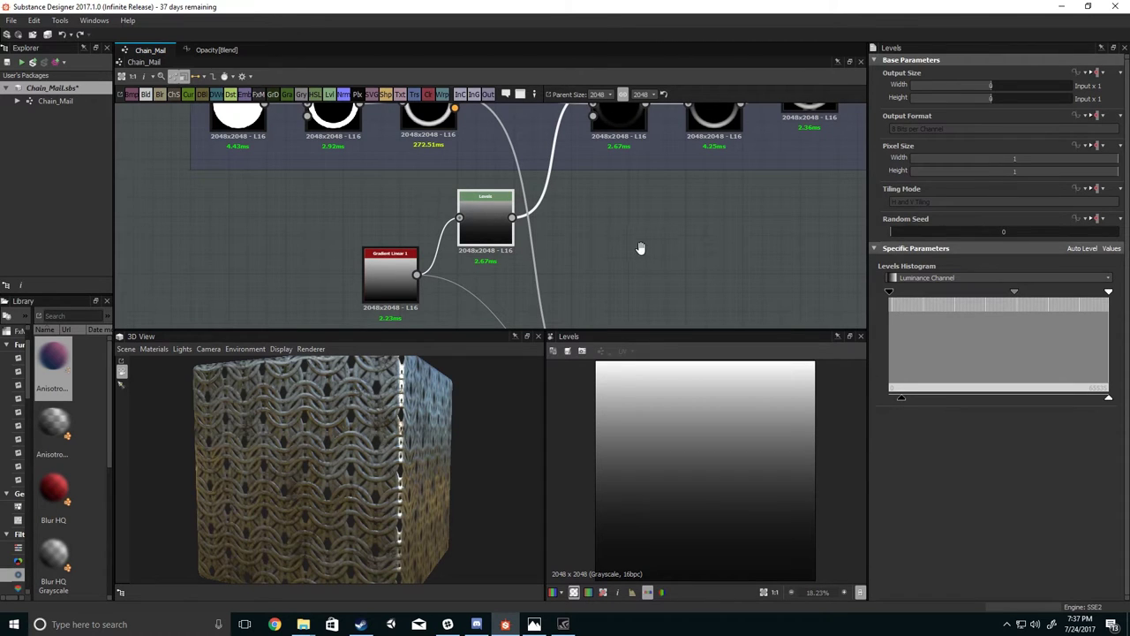
{"action": "middle_click_drag", "start_coordinate": [641, 247], "coordinate": [657, 279]}
{"action": "middle_click_drag", "start_coordinate": [600, 212], "coordinate": [575, 247]}
Display the ring's Multiply Blend again and the lower Transformation 2D node that follows it.
{"action": "double_click", "coordinate": [609, 170]}
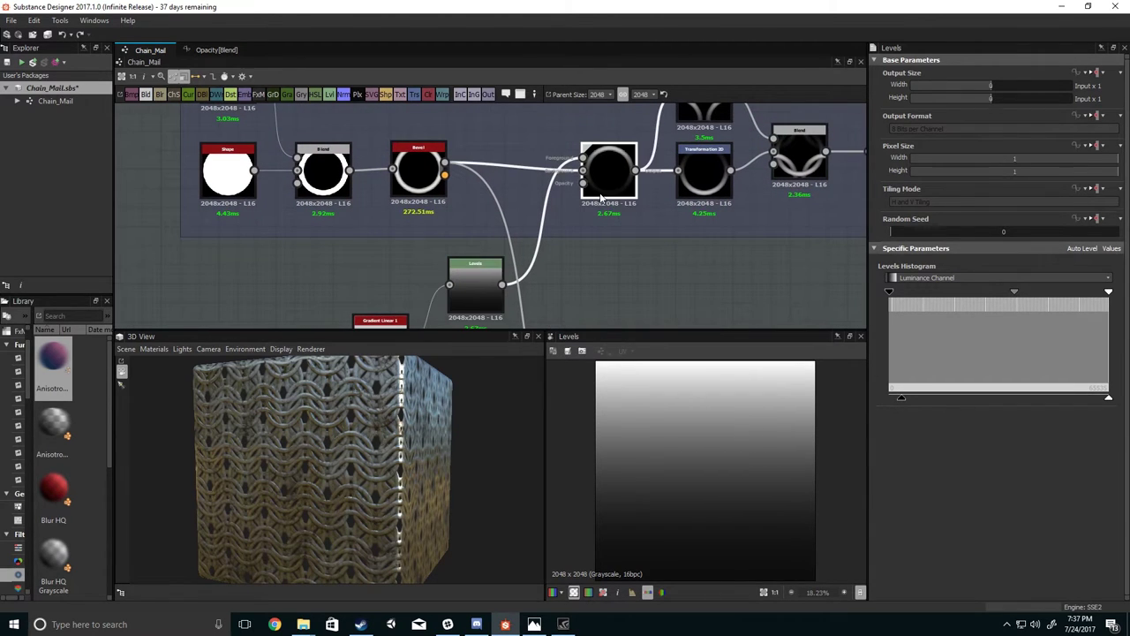
{"action": "scroll", "coordinate": [500, 276], "scroll_direction": "down", "scroll_amount": 2}
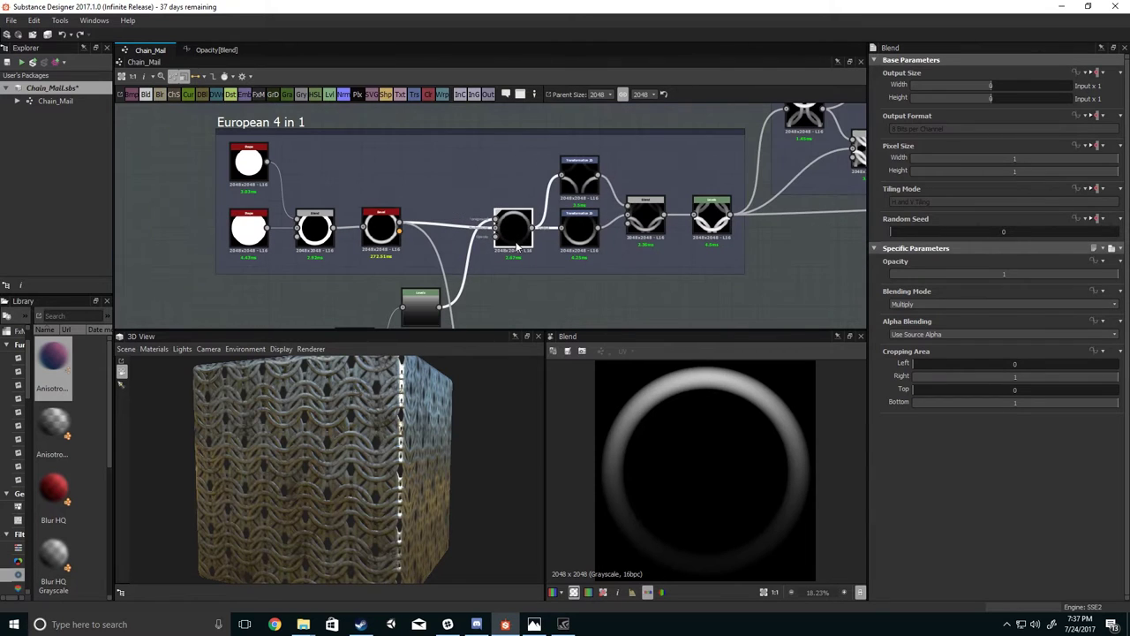
{"action": "middle_click_drag", "start_coordinate": [502, 275], "coordinate": [512, 253]}
{"action": "scroll", "coordinate": [535, 243], "scroll_direction": "up", "scroll_amount": 2}
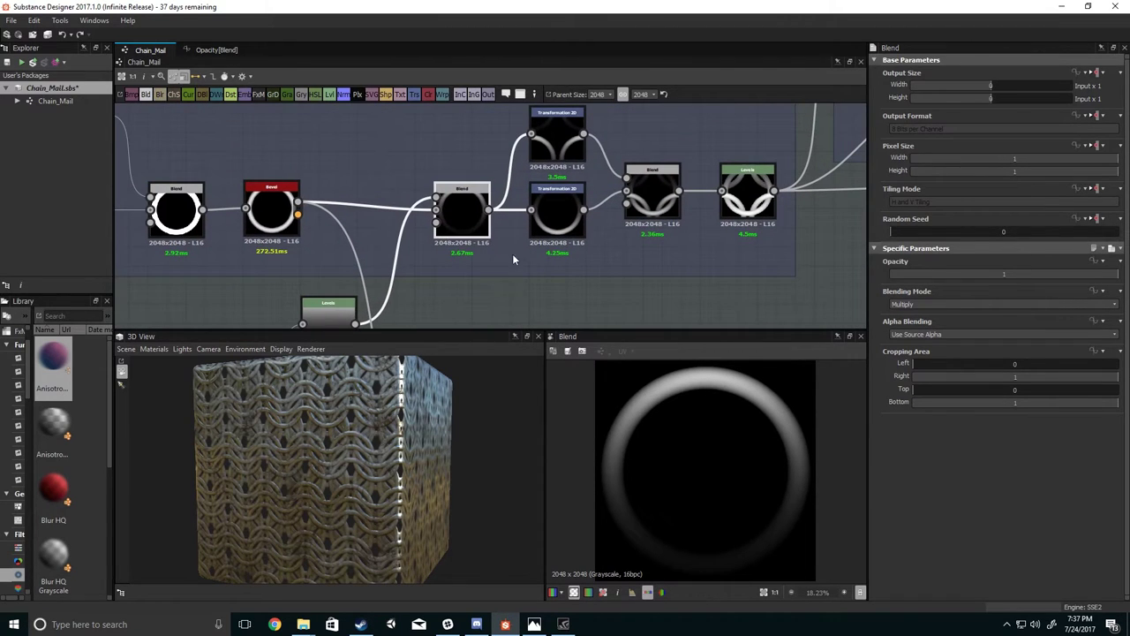
{"action": "left_click", "coordinate": [555, 217]}
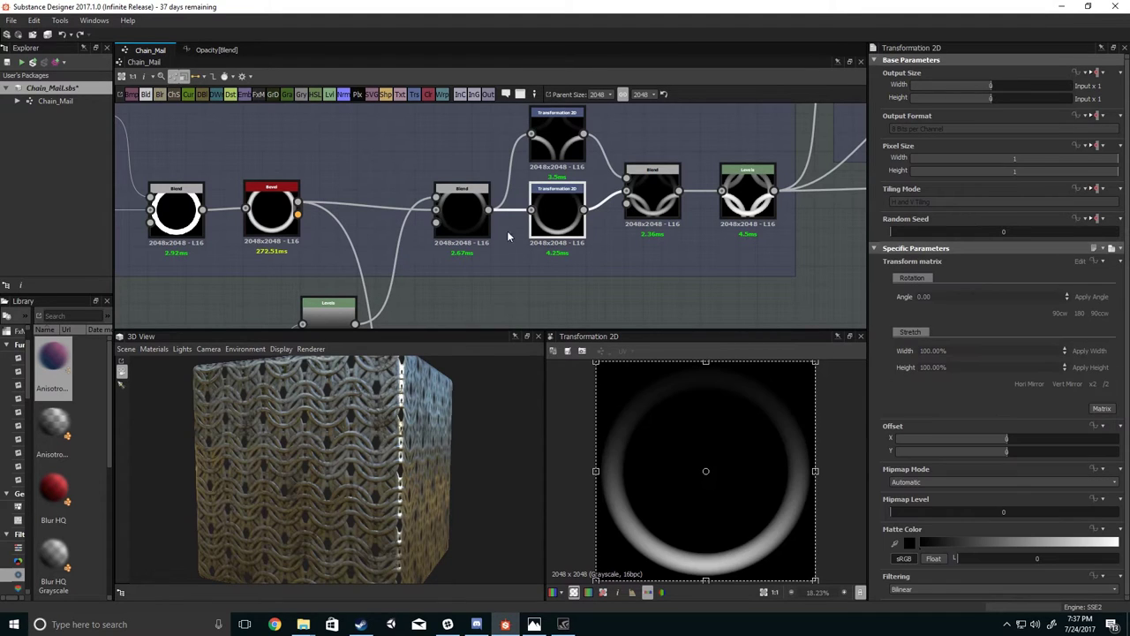
Display the Blend that merges the two Transformation 2D rings and preview its output as a repeating tile pattern.
{"action": "middle_click_drag", "start_coordinate": [588, 192], "coordinate": [575, 233]}
{"action": "scroll", "coordinate": [575, 234], "scroll_direction": "up", "scroll_amount": 1}
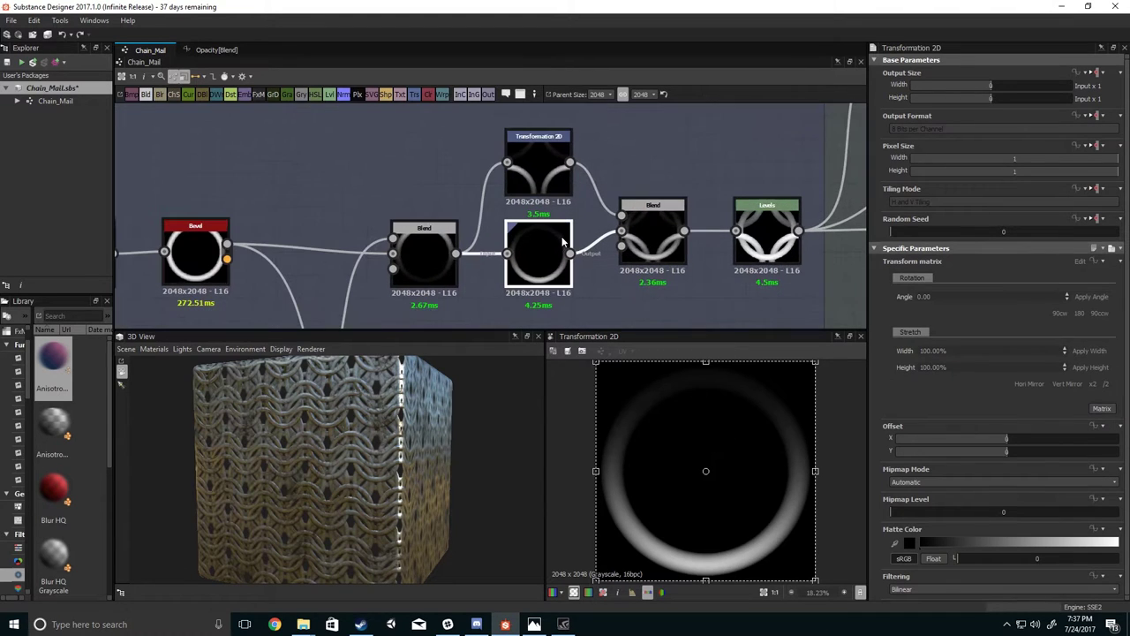
{"action": "left_click", "coordinate": [658, 242]}
{"action": "double_click", "coordinate": [657, 243]}
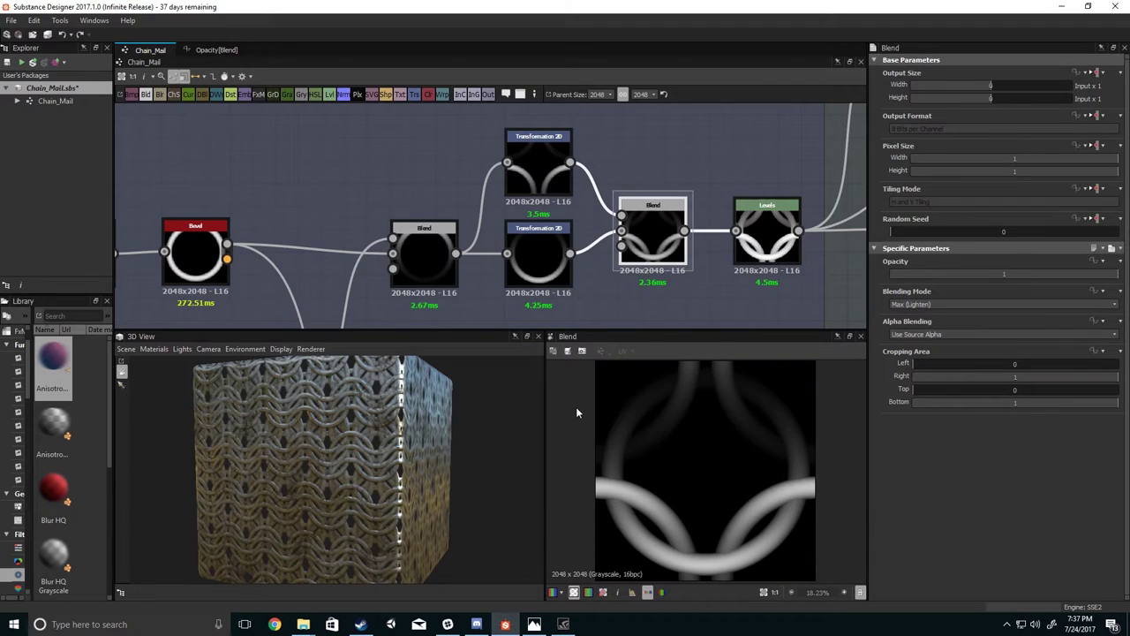
{"action": "key", "text": "space"}
{"action": "scroll", "coordinate": [610, 453], "scroll_direction": "down", "scroll_amount": 2}
{"action": "scroll", "coordinate": [610, 456], "scroll_direction": "down", "scroll_amount": 1}
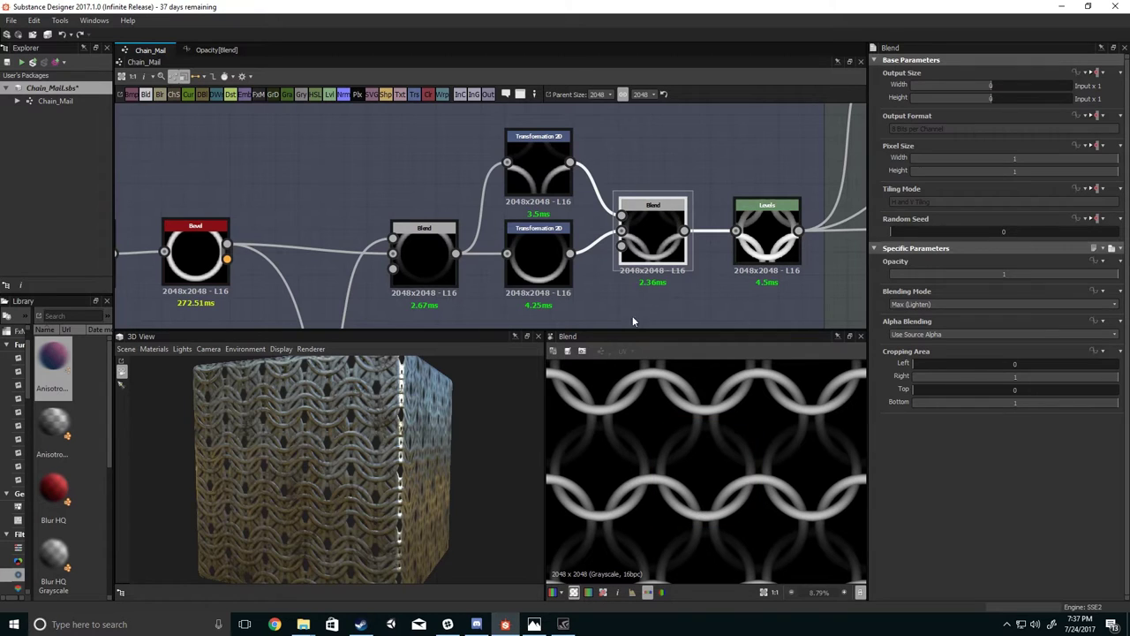
Return the merged ring preview to a single tile and check the Blend's blending mode.
{"action": "middle_click_drag", "start_coordinate": [752, 268], "coordinate": [716, 181]}
{"action": "left_click", "coordinate": [698, 283]}
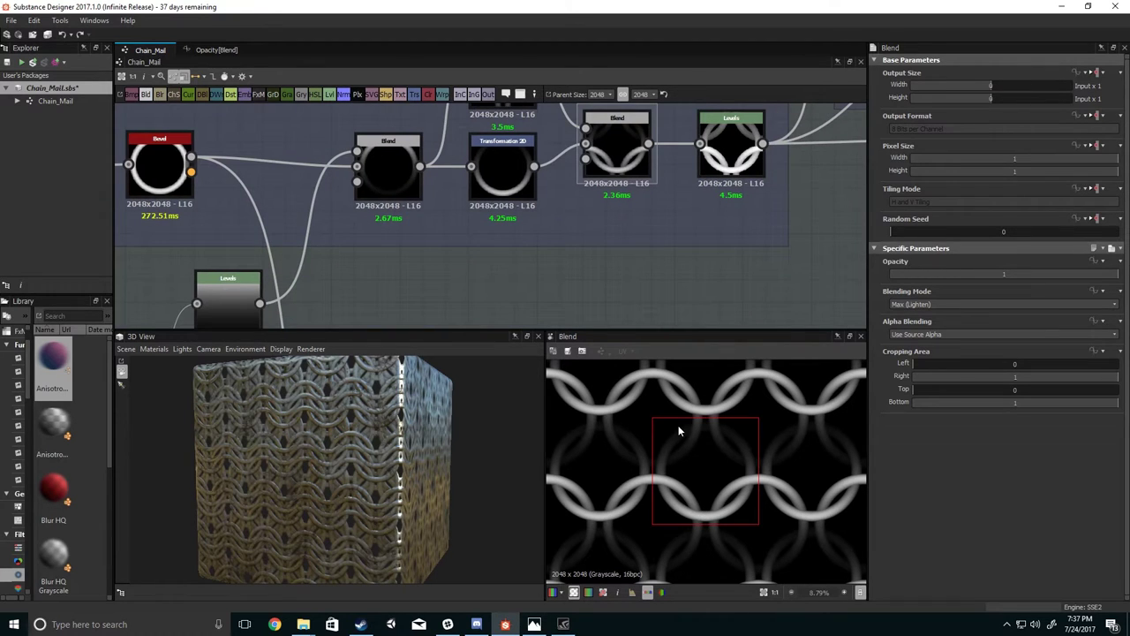
{"action": "middle_click_drag", "start_coordinate": [617, 158], "coordinate": [637, 250]}
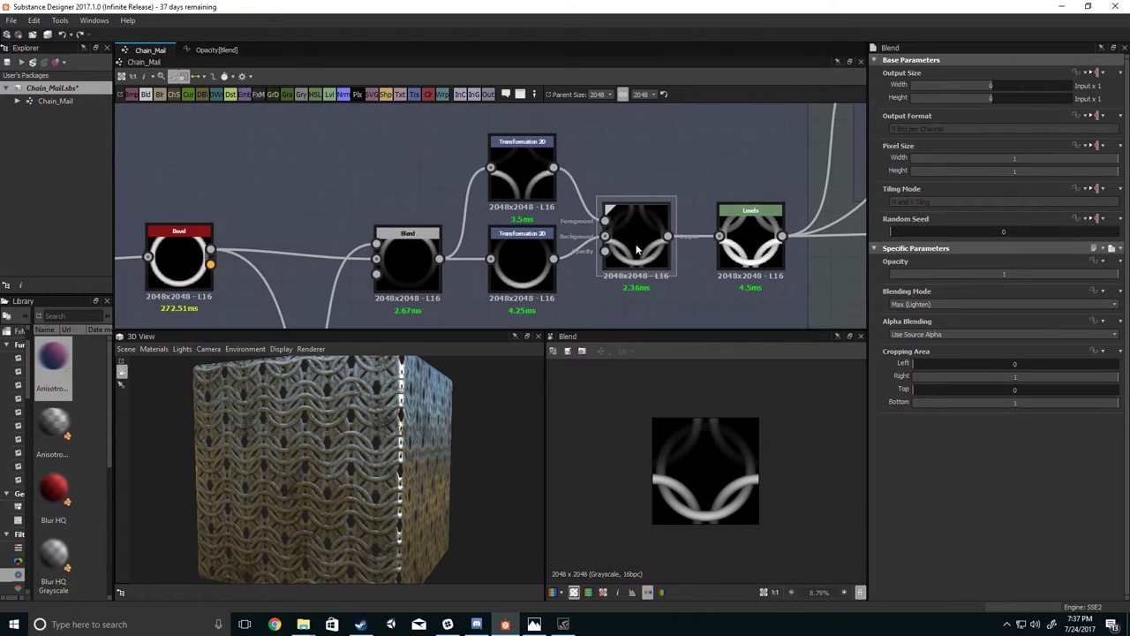
{"action": "scroll", "coordinate": [642, 259], "scroll_direction": "up", "scroll_amount": 2}
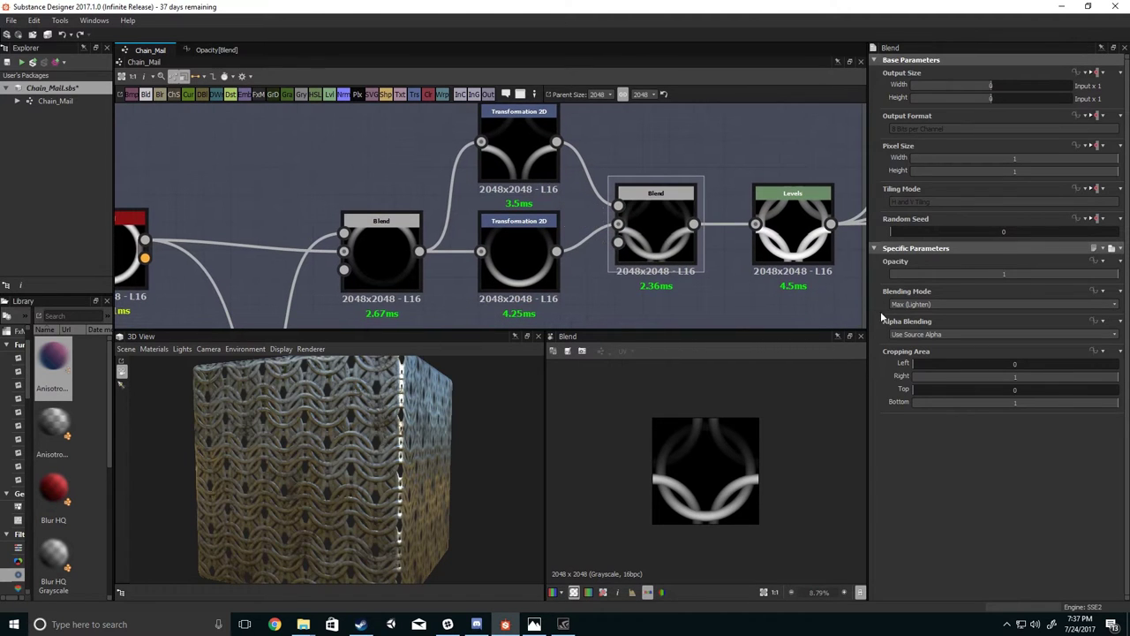
Compare the X and Y offsets of the upper and lower Transformation 2D nodes feeding the Blend.
{"action": "left_click", "coordinate": [538, 183]}
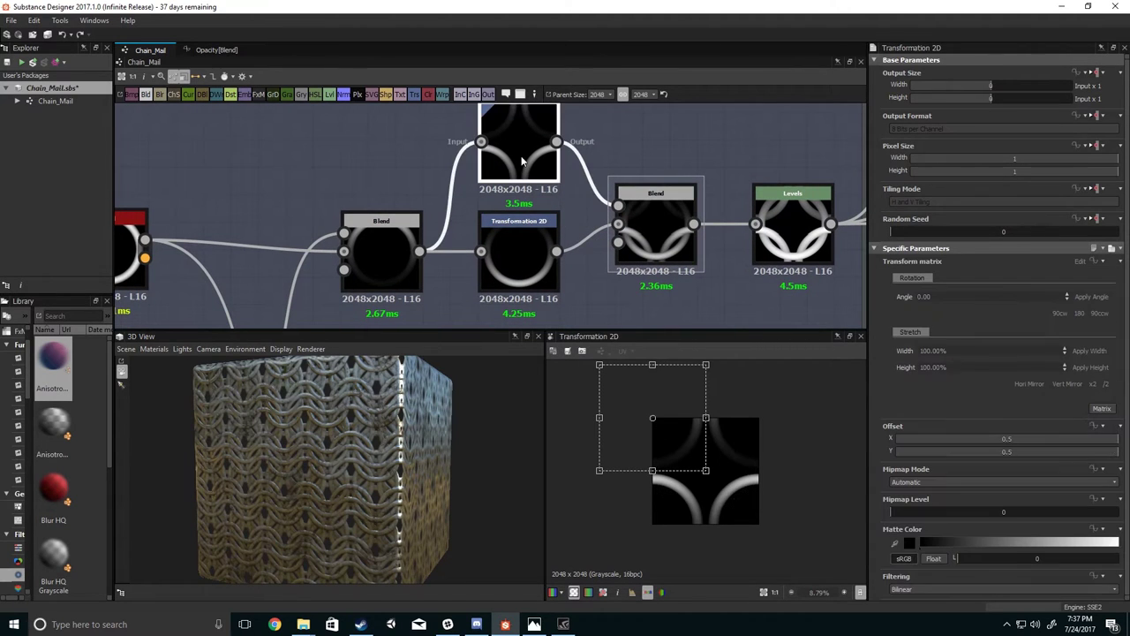
{"action": "middle_click_drag", "start_coordinate": [578, 235], "coordinate": [622, 224]}
{"action": "left_click", "coordinate": [550, 237]}
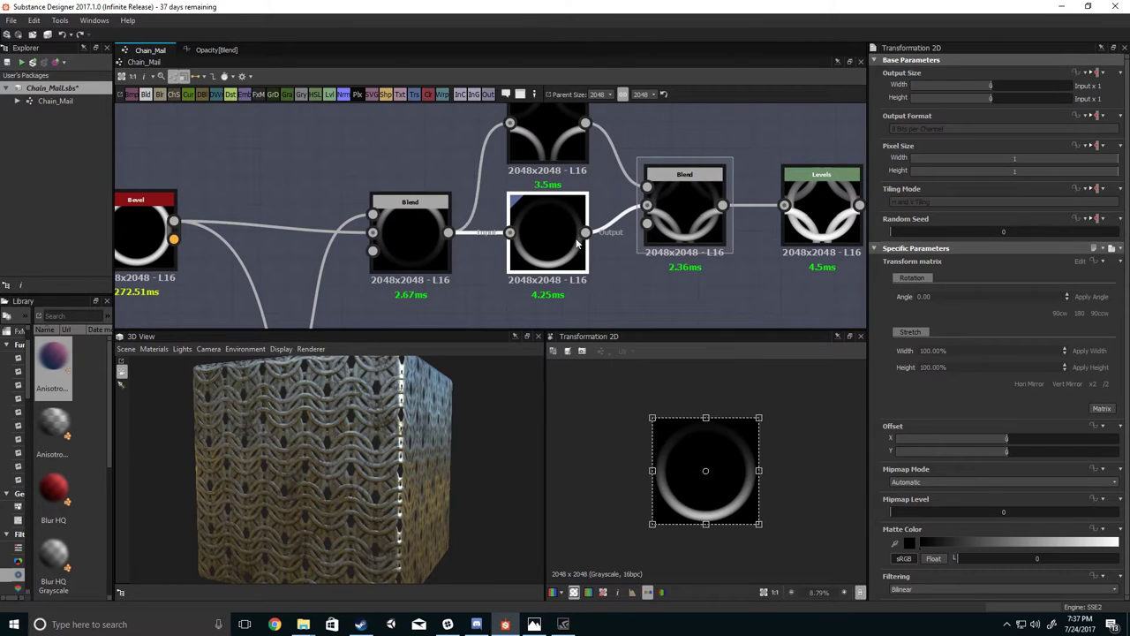
{"action": "middle_click_drag", "start_coordinate": [641, 204], "coordinate": [618, 229]}
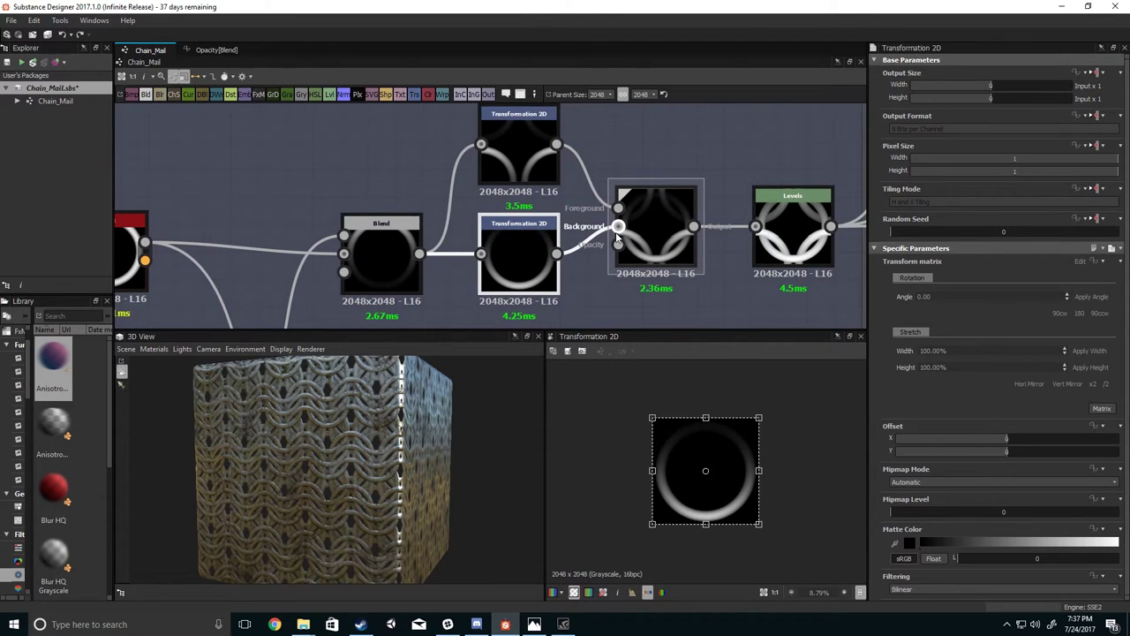
{"action": "middle_click_drag", "start_coordinate": [580, 251], "coordinate": [595, 219]}
{"action": "scroll", "coordinate": [535, 237], "scroll_direction": "up", "scroll_amount": 1}
{"action": "scroll", "coordinate": [637, 424], "scroll_direction": "up", "scroll_amount": 2}
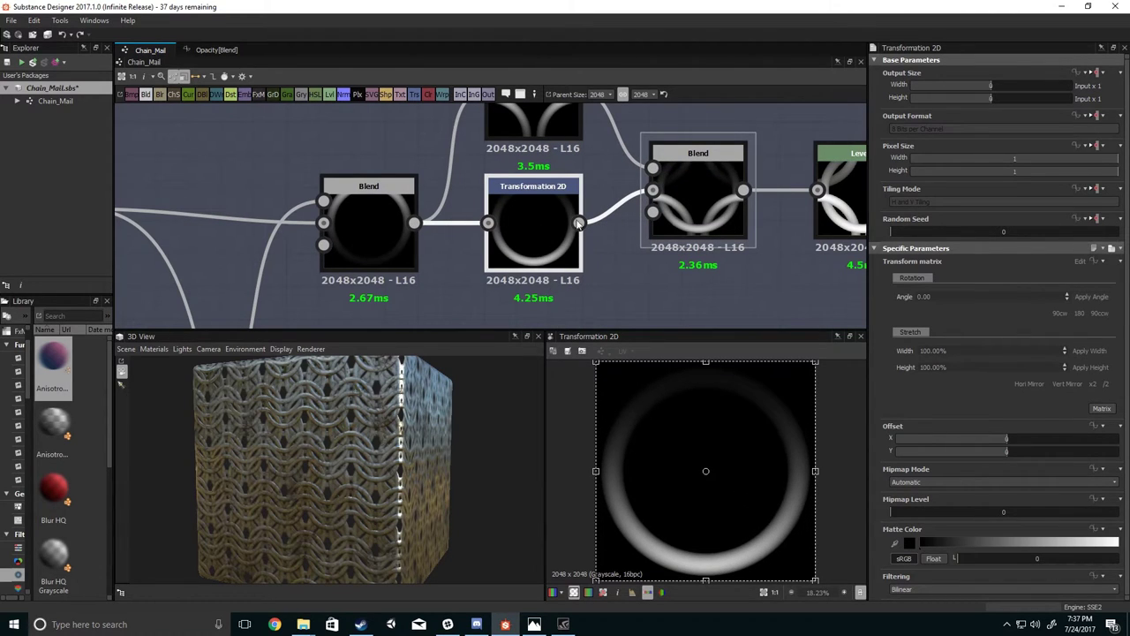
Display the upper Transformation 2D output again, followed by the Blend that combines it with the centered ring.
{"action": "middle_click_drag", "start_coordinate": [578, 224], "coordinate": [574, 275]}
{"action": "double_click", "coordinate": [520, 157]}
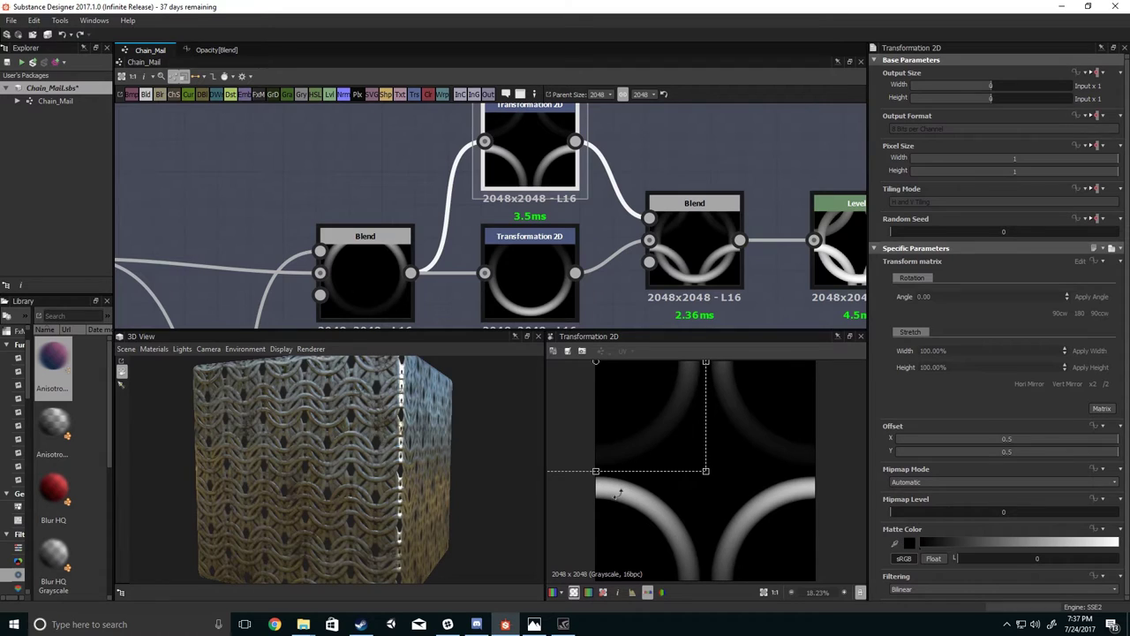
{"action": "double_click", "coordinate": [666, 256]}
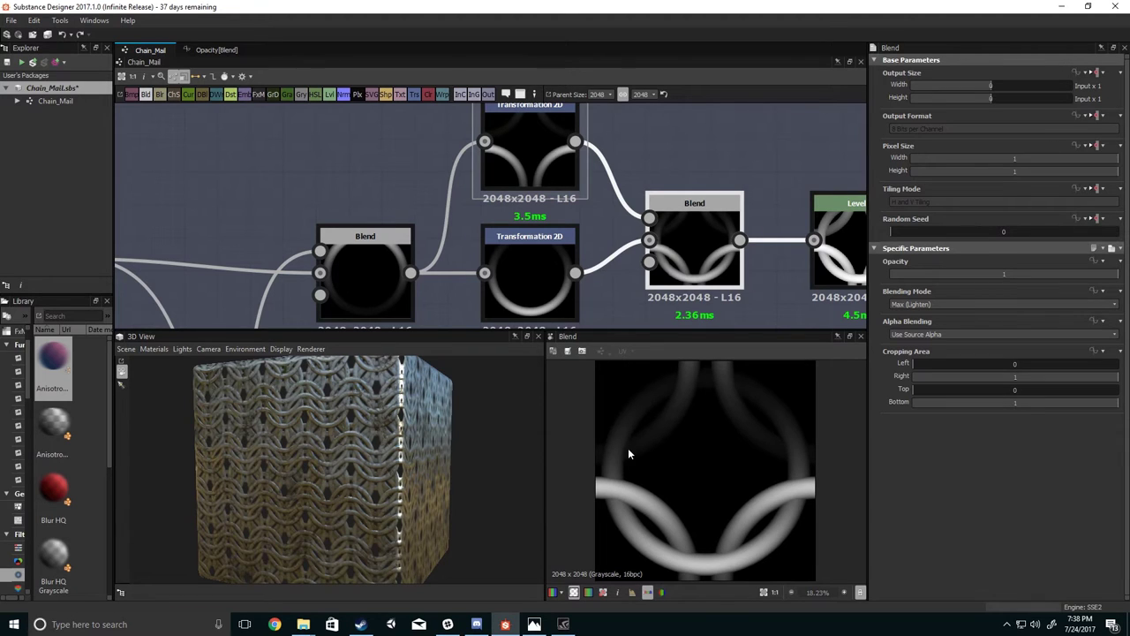
{"action": "scroll", "coordinate": [634, 481], "scroll_direction": "down", "scroll_amount": 1}
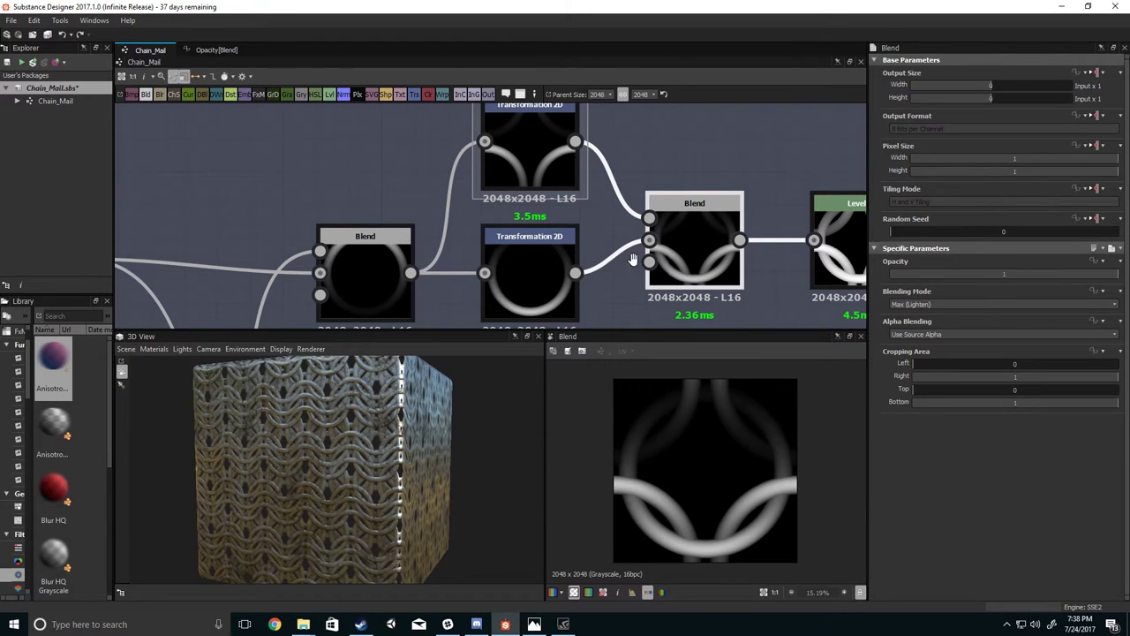
Display the Levels node that follows the European 4 in 1 Blend and examine its histogram.
{"action": "scroll", "coordinate": [632, 259], "scroll_direction": "down", "scroll_amount": 4}
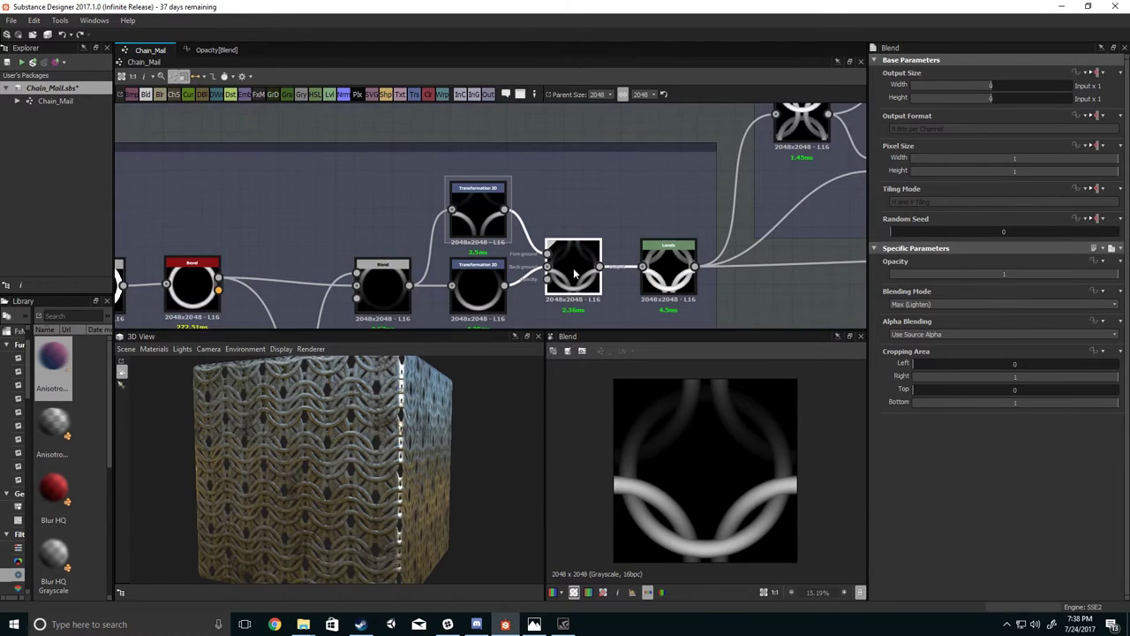
{"action": "middle_click_drag", "start_coordinate": [573, 268], "coordinate": [463, 256]}
{"action": "scroll", "coordinate": [557, 234], "scroll_direction": "down", "scroll_amount": 2}
{"action": "middle_click_drag", "start_coordinate": [603, 226], "coordinate": [582, 216]}
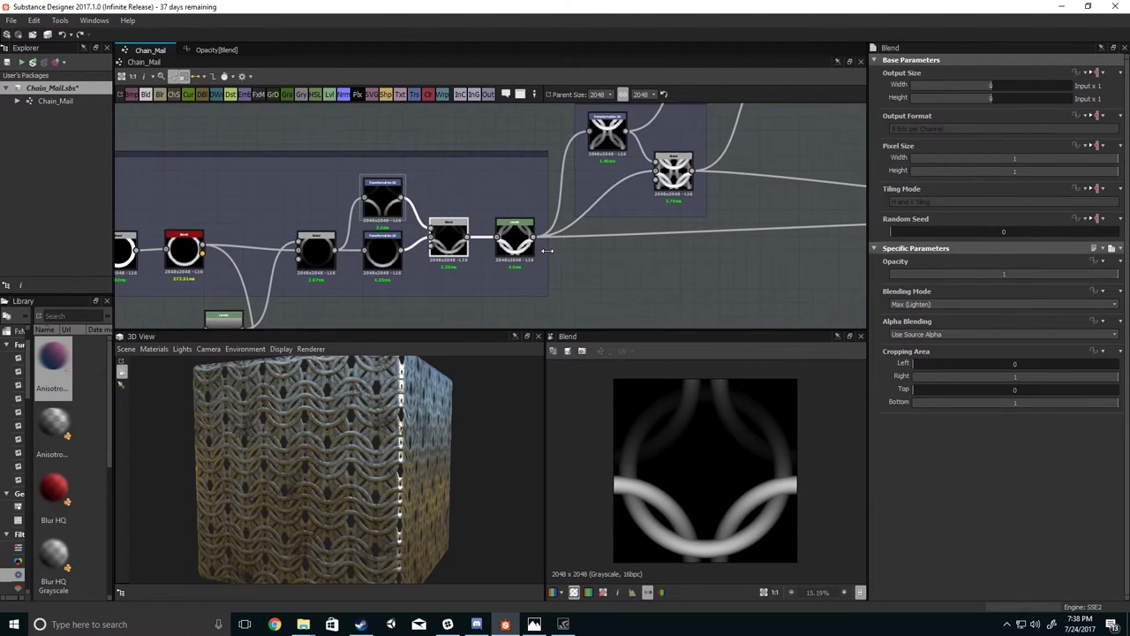
{"action": "scroll", "coordinate": [516, 234], "scroll_direction": "up", "scroll_amount": 2}
{"action": "left_click", "coordinate": [512, 250]}
{"action": "middle_click_drag", "start_coordinate": [512, 250], "coordinate": [535, 255]}
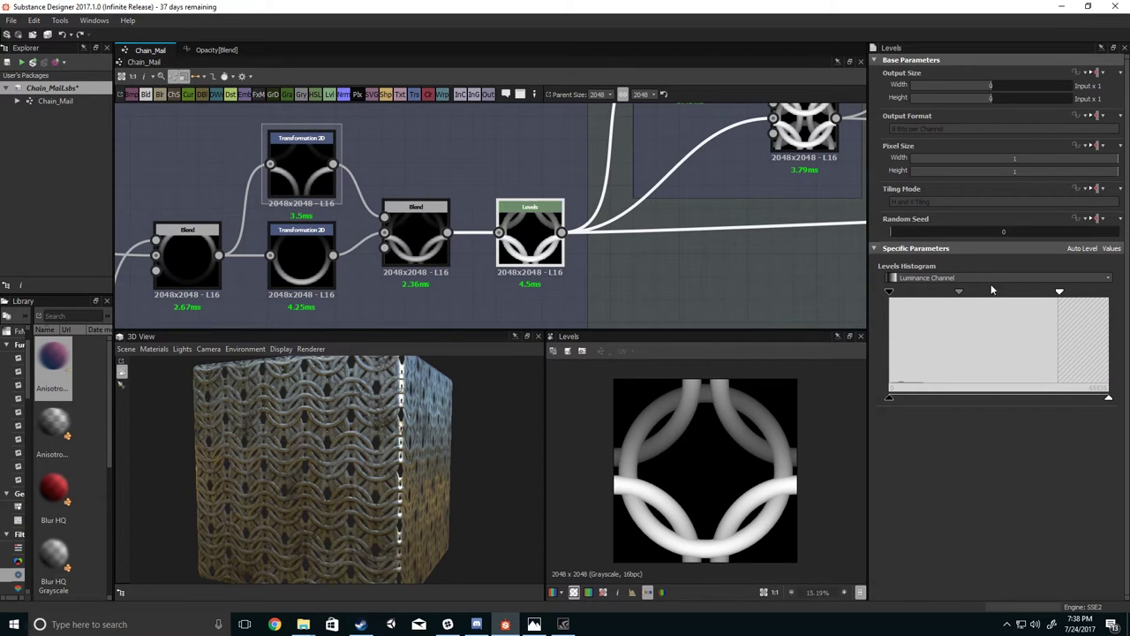
{"action": "scroll", "coordinate": [540, 263], "scroll_direction": "up", "scroll_amount": 4}
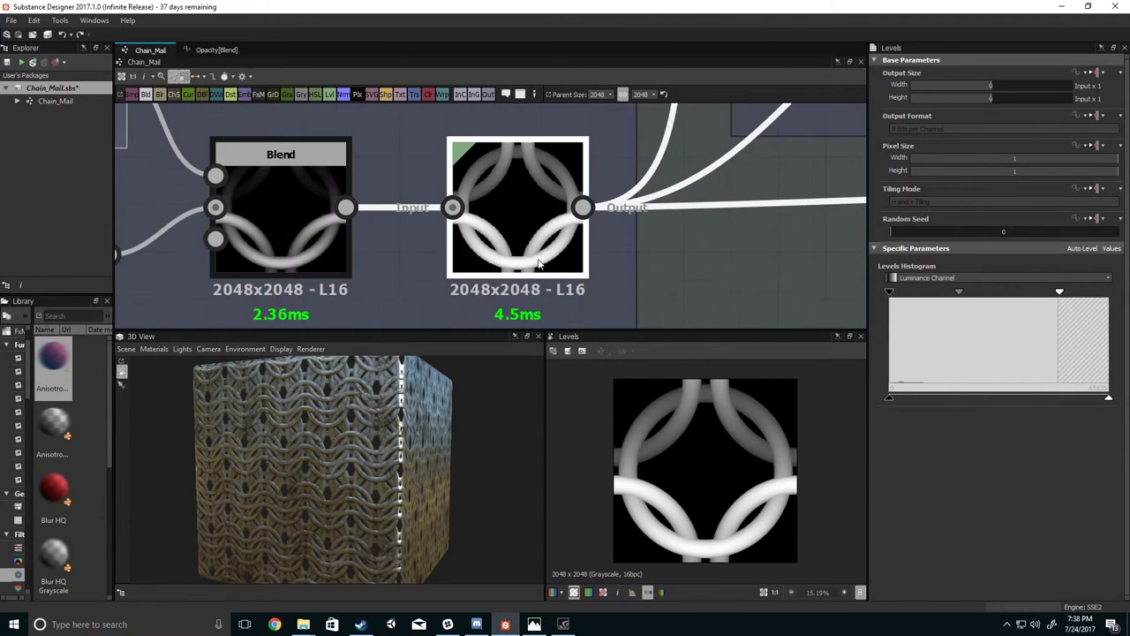
{"action": "scroll", "coordinate": [576, 276], "scroll_direction": "down", "scroll_amount": 5}
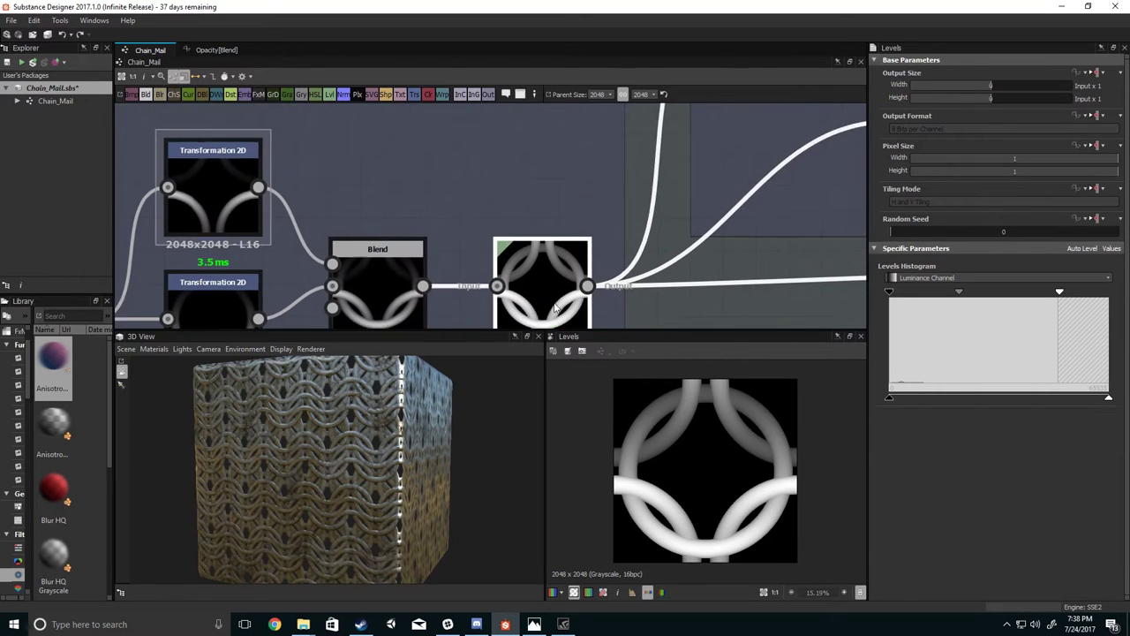
Review the whole European 4 in 1 frame and preview its final Levels output tiled, returning to a single tile.
{"action": "middle_click_drag", "start_coordinate": [554, 228], "coordinate": [585, 157]}
{"action": "scroll", "coordinate": [454, 260], "scroll_direction": "up", "scroll_amount": 3}
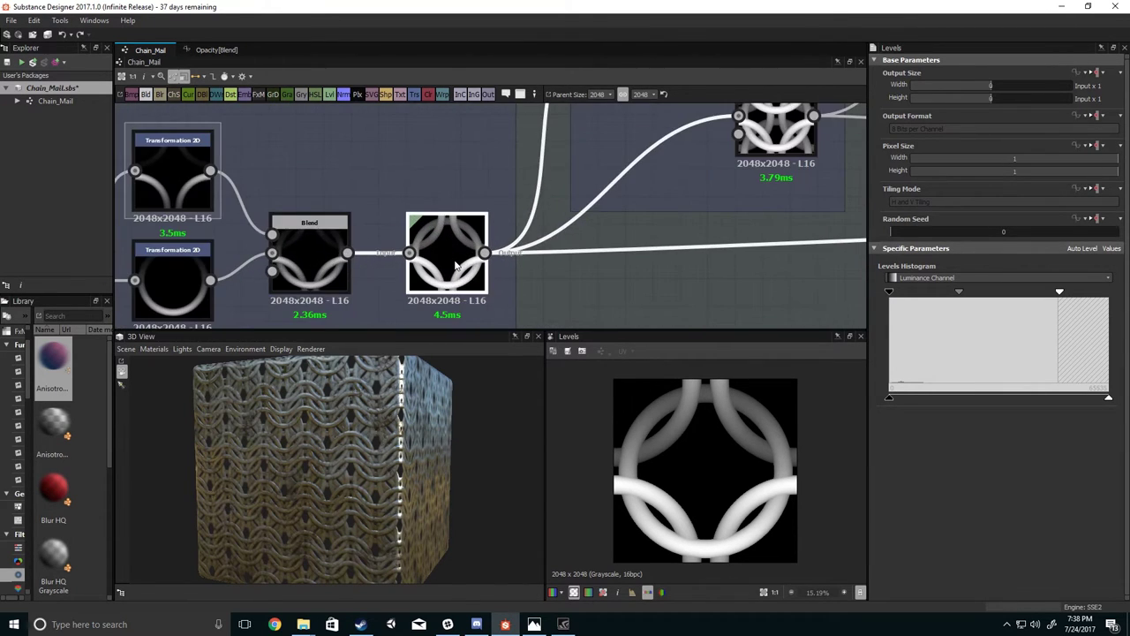
{"action": "middle_click_drag", "start_coordinate": [543, 200], "coordinate": [526, 222]}
{"action": "scroll", "coordinate": [527, 219], "scroll_direction": "down", "scroll_amount": 4}
{"action": "middle_click_drag", "start_coordinate": [371, 238], "coordinate": [582, 235]}
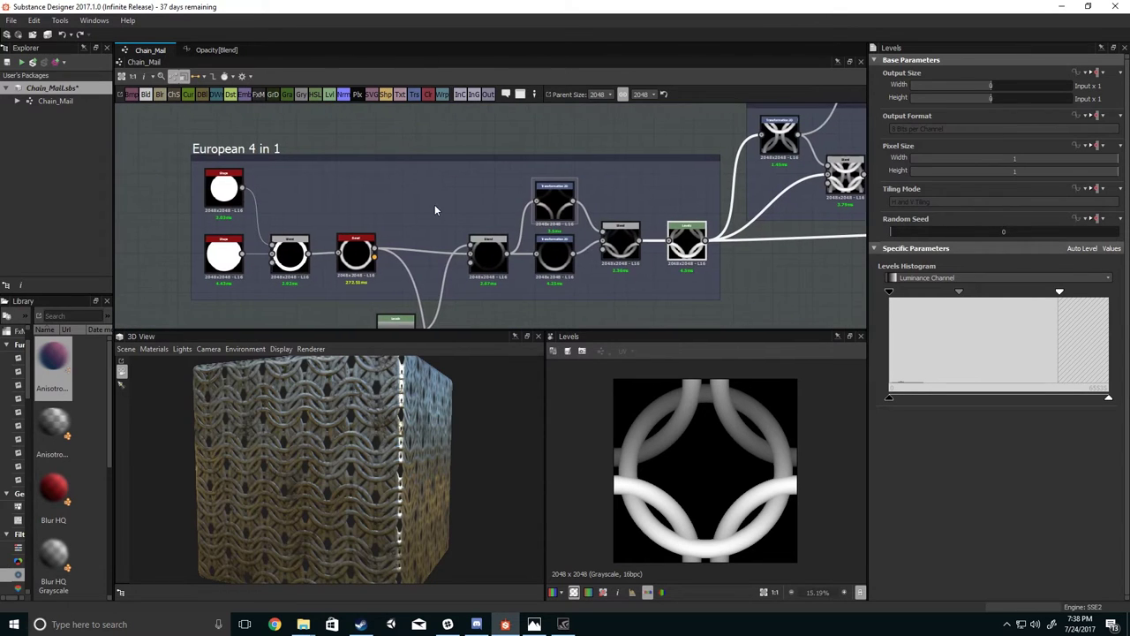
{"action": "scroll", "coordinate": [434, 204], "scroll_direction": "down", "scroll_amount": 2}
{"action": "scroll", "coordinate": [593, 398], "scroll_direction": "down", "scroll_amount": 5}
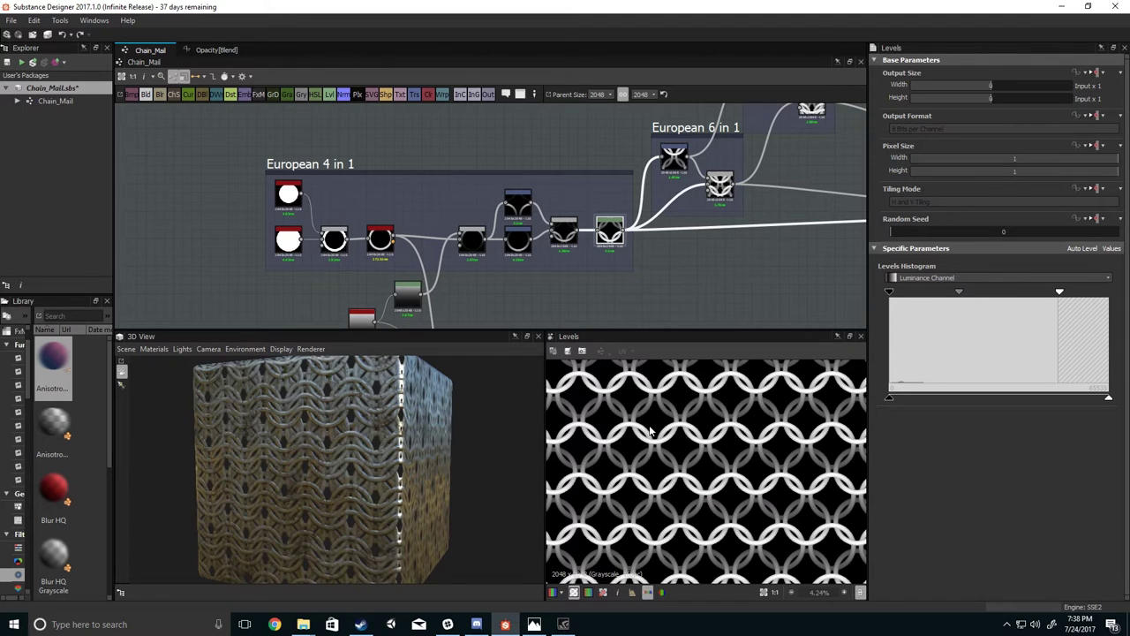
{"action": "key", "text": "space"}
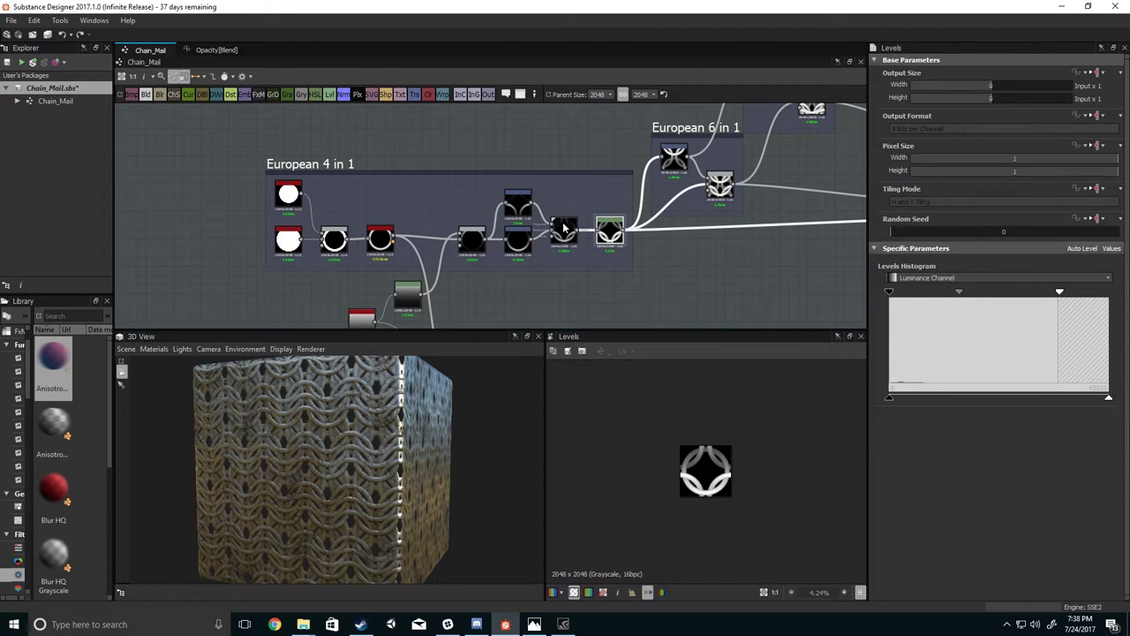
Trace the European 4 in 1 output into the European 6 in 1 frame and inspect that frame's Transformation 2D offset.
{"action": "middle_click_drag", "start_coordinate": [563, 223], "coordinate": [420, 222]}
{"action": "middle_click_drag", "start_coordinate": [532, 205], "coordinate": [449, 219]}
{"action": "middle_click_drag", "start_coordinate": [623, 239], "coordinate": [474, 234]}
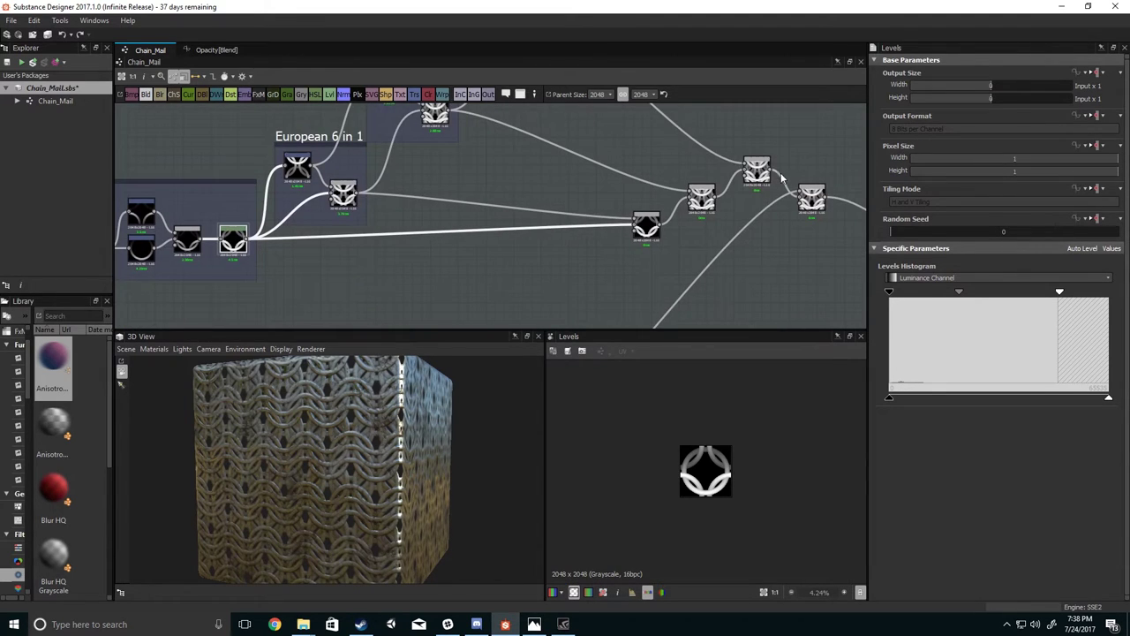
{"action": "middle_click_drag", "start_coordinate": [507, 165], "coordinate": [608, 281]}
{"action": "scroll", "coordinate": [568, 210], "scroll_direction": "down", "scroll_amount": 2}
{"action": "middle_click_drag", "start_coordinate": [557, 238], "coordinate": [541, 155]}
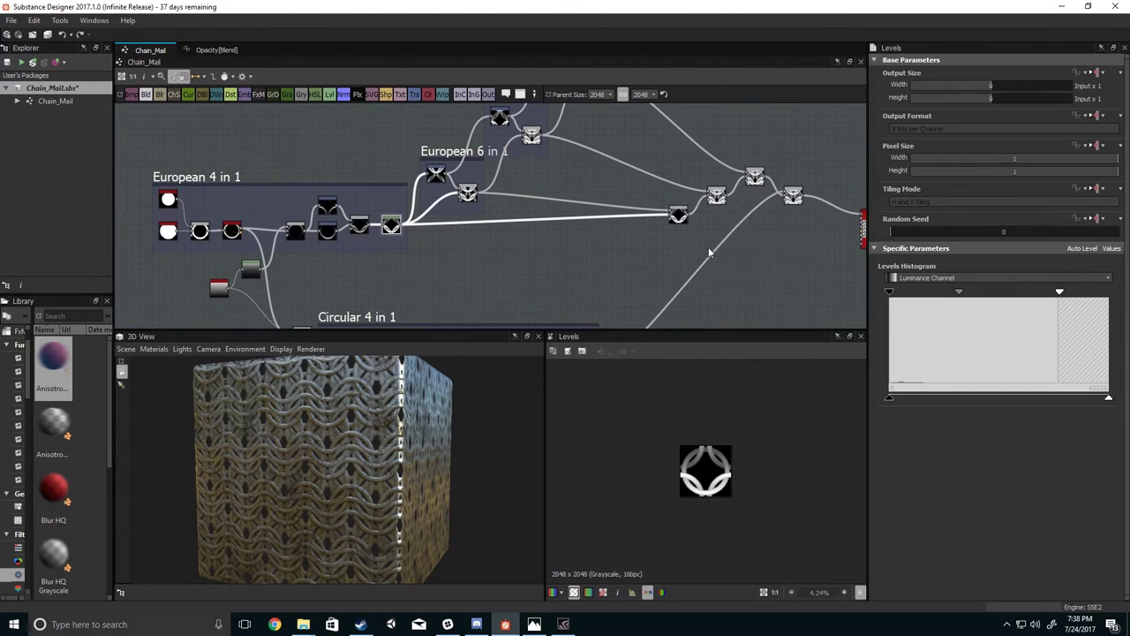
{"action": "scroll", "coordinate": [661, 260], "scroll_direction": "up", "scroll_amount": 5}
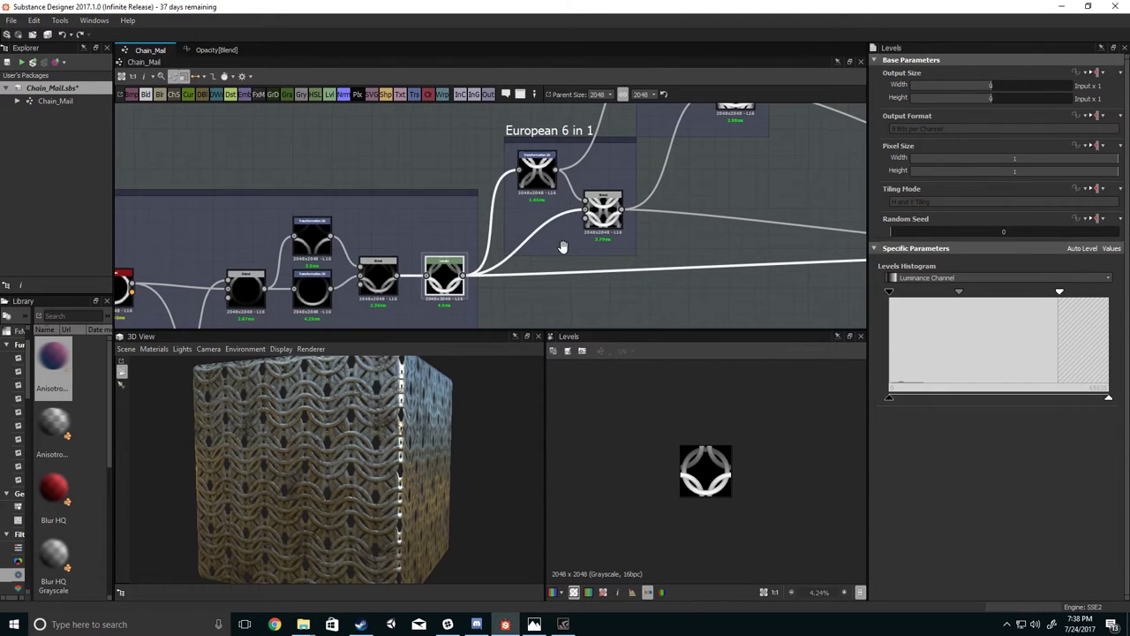
{"action": "scroll", "coordinate": [521, 258], "scroll_direction": "up", "scroll_amount": 3}
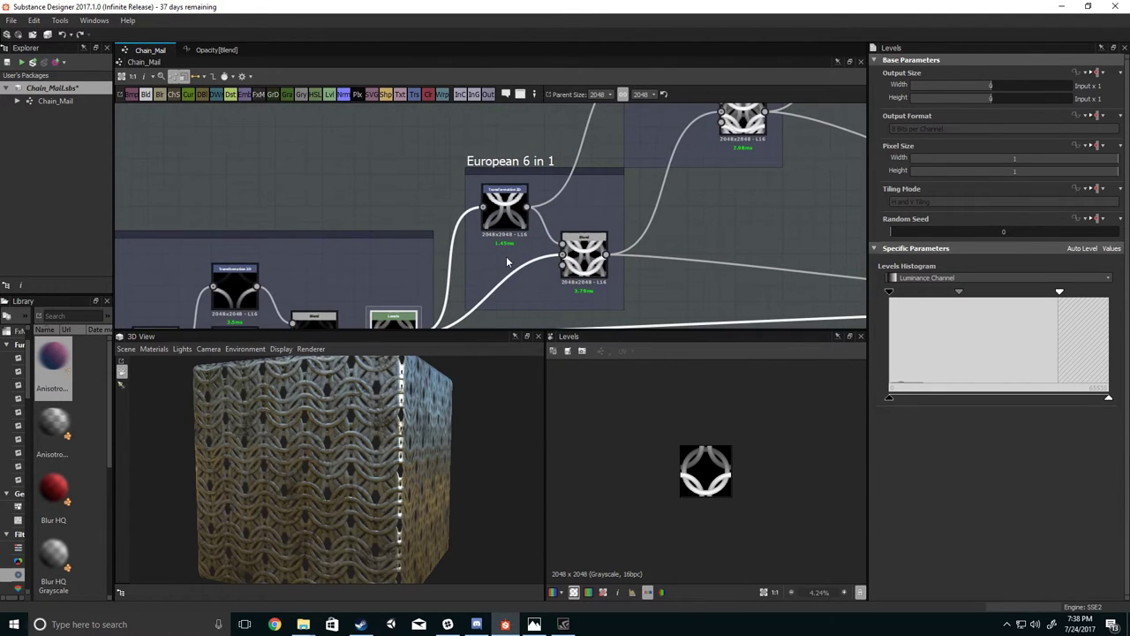
{"action": "middle_click_drag", "start_coordinate": [525, 196], "coordinate": [534, 171]}
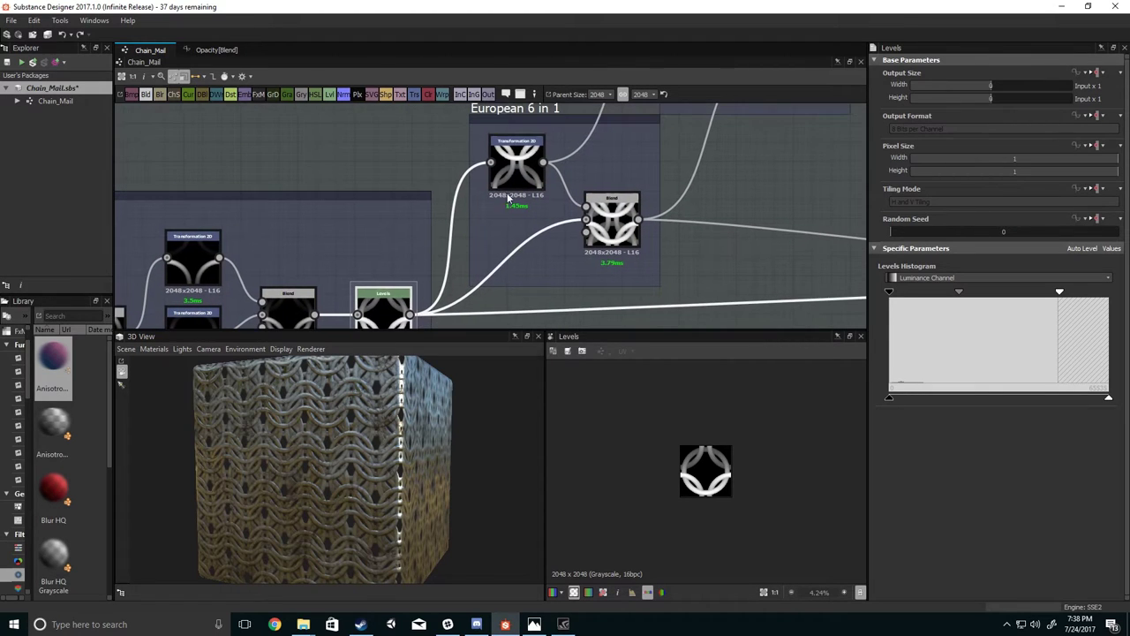
{"action": "double_click", "coordinate": [510, 196]}
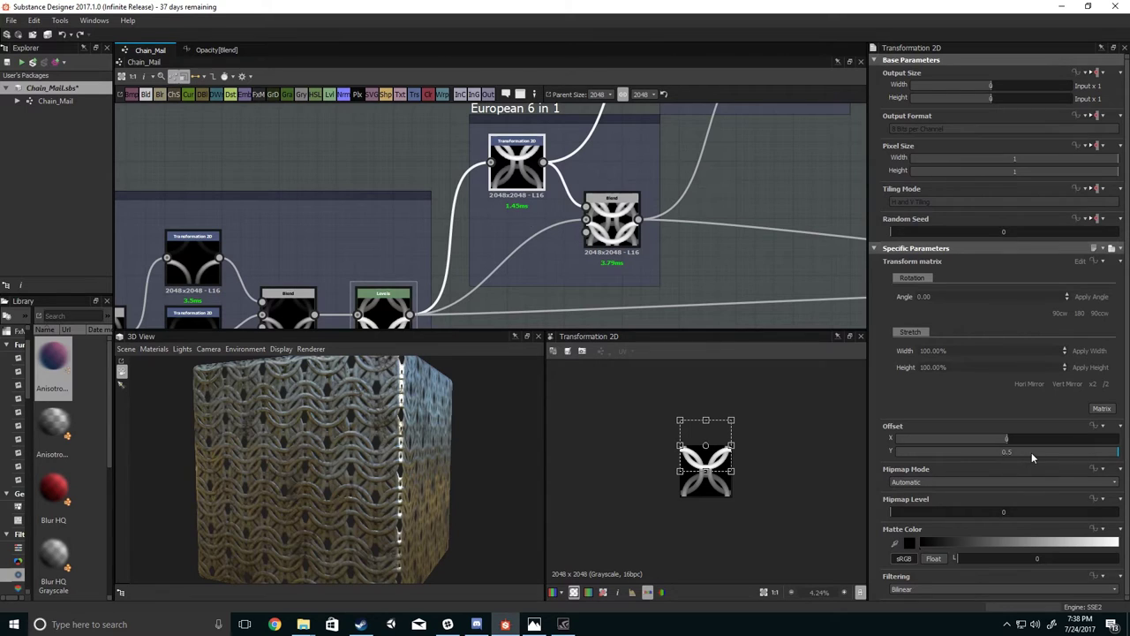
Display the European 6 in 1 Blend, check its blending mode, and preview the pattern tiled before returning to one tile.
{"action": "middle_click_drag", "start_coordinate": [665, 275], "coordinate": [665, 253]}
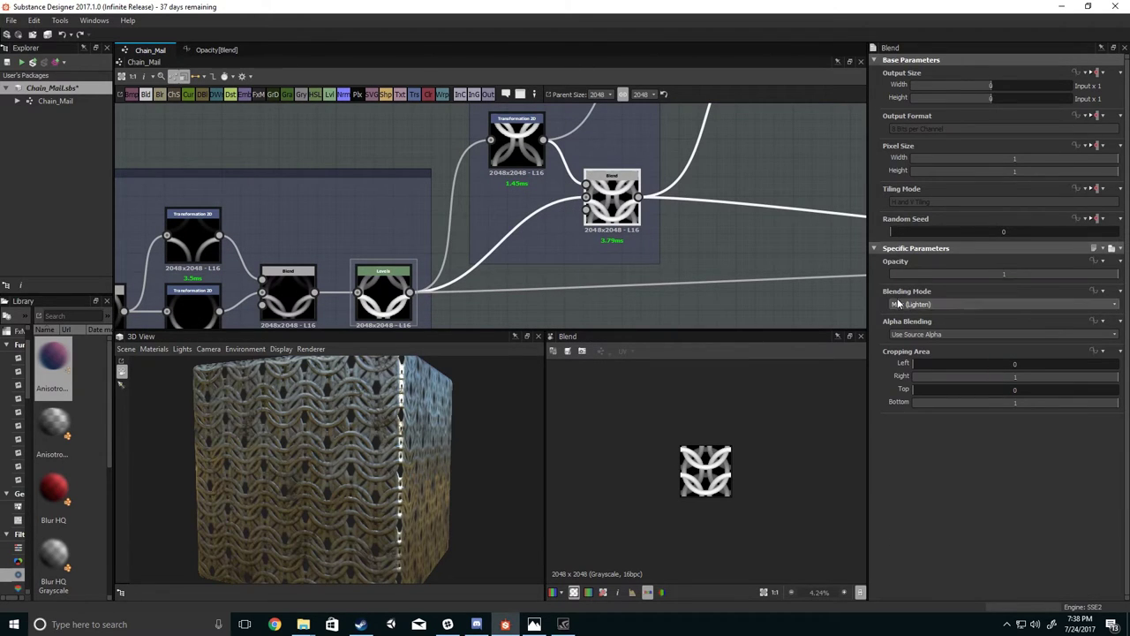
{"action": "scroll", "coordinate": [731, 464], "scroll_direction": "up", "scroll_amount": 3}
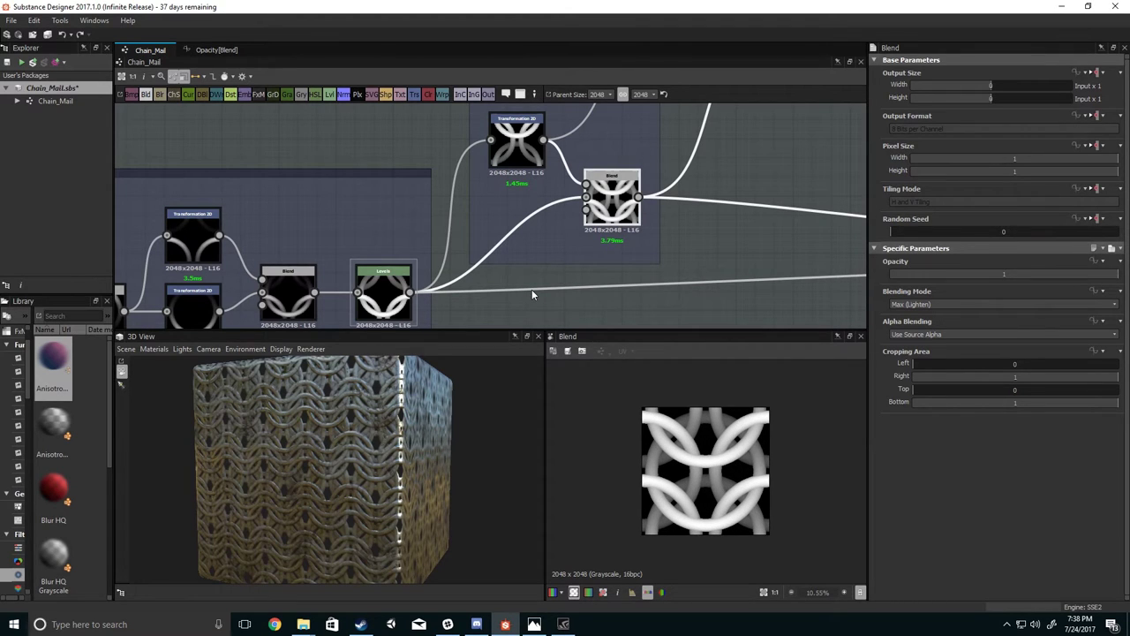
{"action": "middle_click_drag", "start_coordinate": [644, 256], "coordinate": [602, 281]}
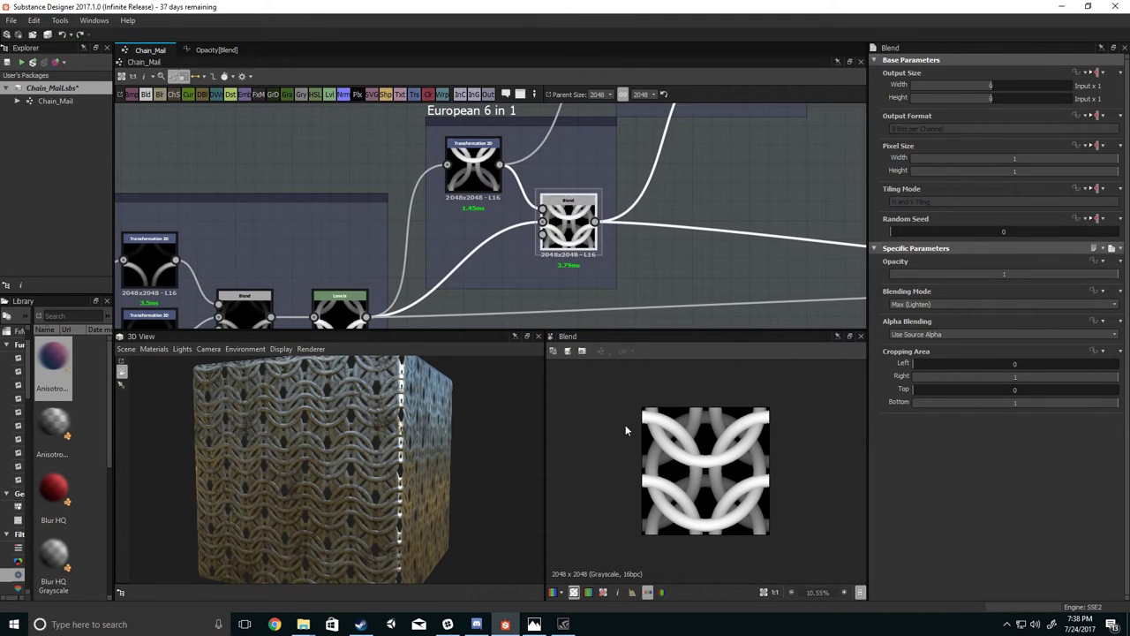
{"action": "key", "text": "space"}
{"action": "scroll", "coordinate": [625, 441], "scroll_direction": "down", "scroll_amount": 4}
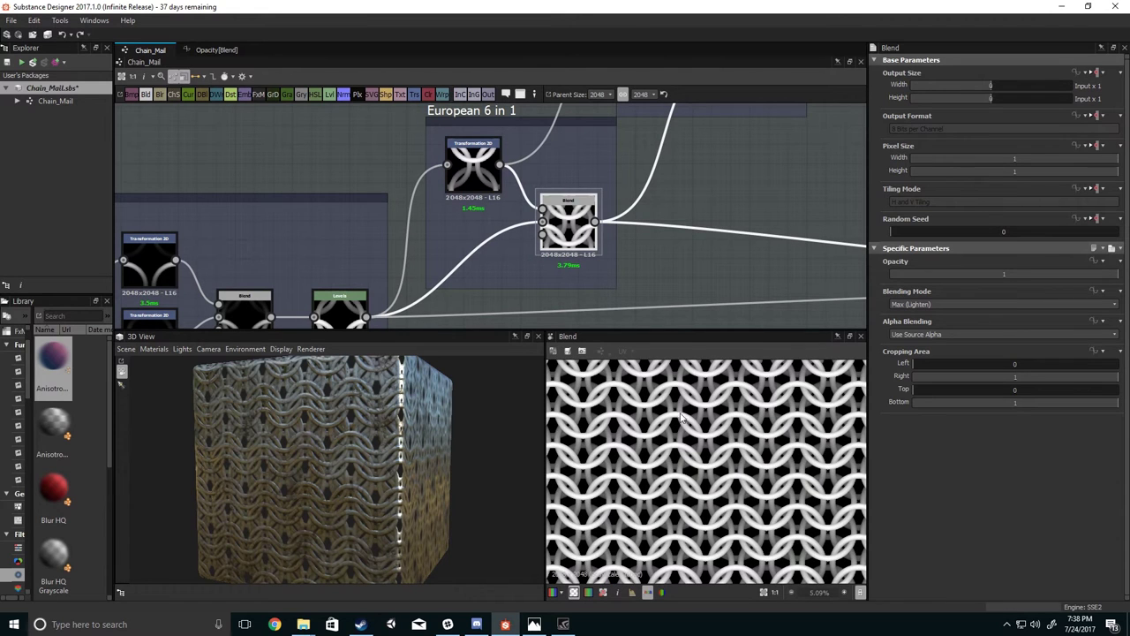
{"action": "key", "text": "space"}
{"action": "scroll", "coordinate": [630, 185], "scroll_direction": "down", "scroll_amount": 2}
Display the Blend in the frame following European 6 in 1 and inspect the offset of its Transformation 2D node.
{"action": "middle_click_drag", "start_coordinate": [630, 185], "coordinate": [582, 236]}
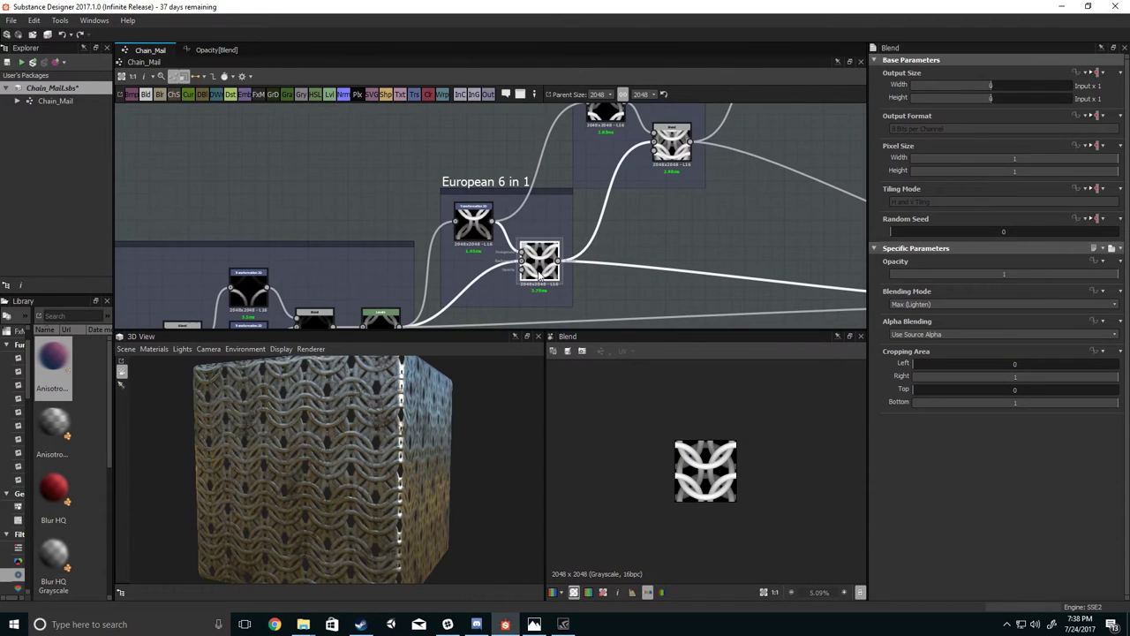
{"action": "middle_click_drag", "start_coordinate": [575, 210], "coordinate": [503, 247]}
{"action": "scroll", "coordinate": [503, 246], "scroll_direction": "up", "scroll_amount": 2}
{"action": "middle_click_drag", "start_coordinate": [548, 199], "coordinate": [522, 222]}
{"action": "left_click", "coordinate": [575, 205]}
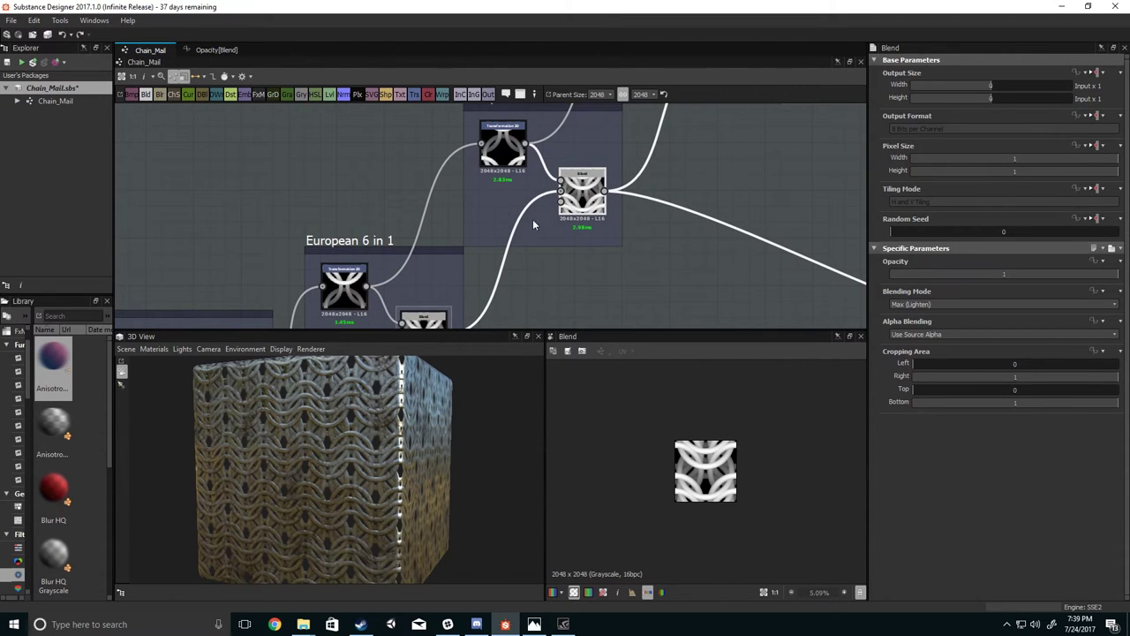
{"action": "left_click", "coordinate": [507, 161]}
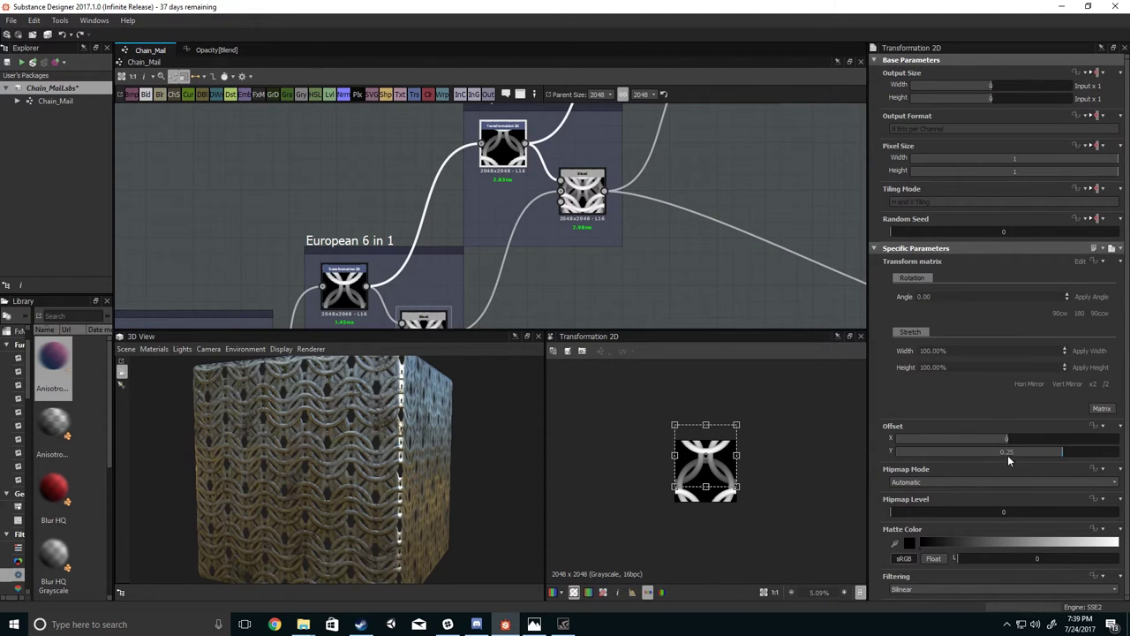
Preview the European 8 in 1 Blend tiled and display the European 10 in 1 Blend for comparison.
{"action": "left_click", "coordinate": [575, 189]}
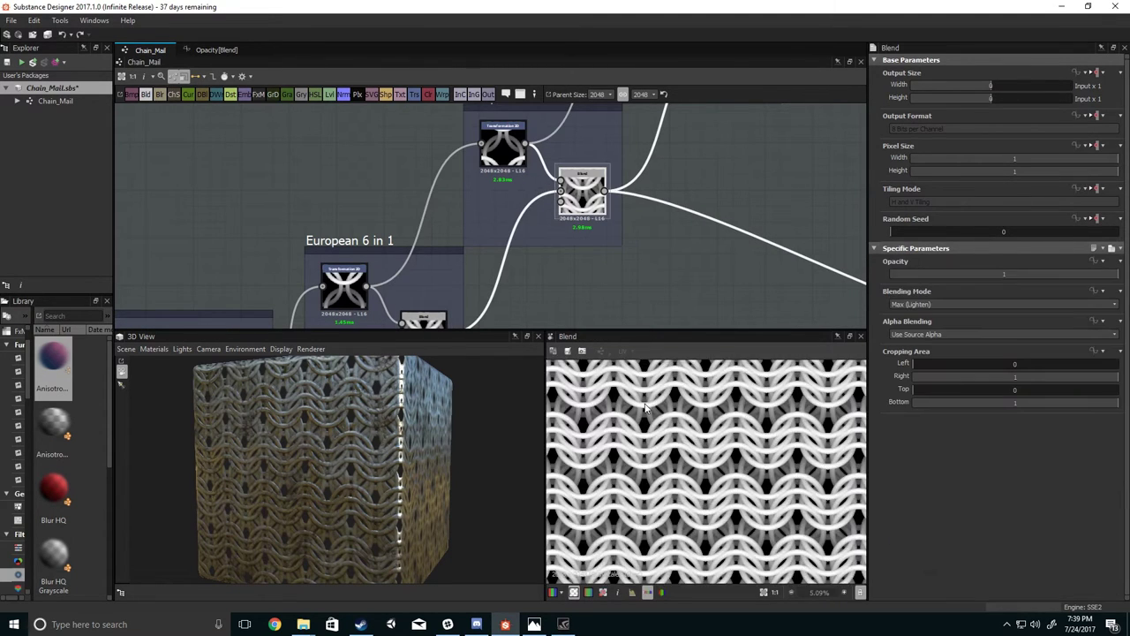
{"action": "scroll", "coordinate": [676, 428], "scroll_direction": "down", "scroll_amount": 1}
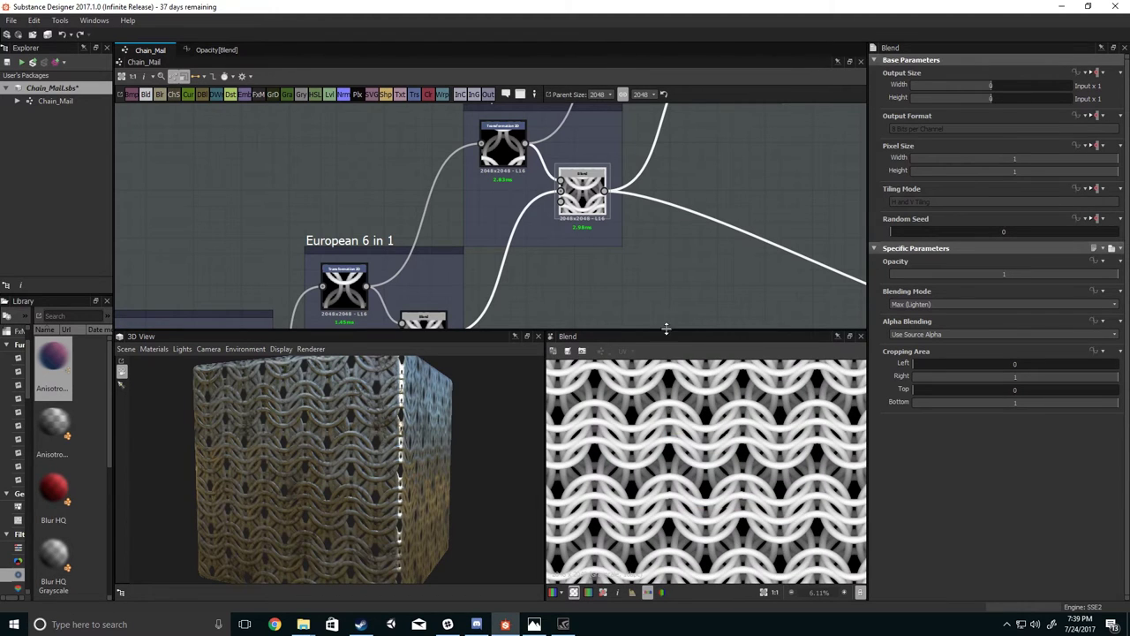
{"action": "middle_click_drag", "start_coordinate": [666, 123], "coordinate": [541, 264]}
{"action": "scroll", "coordinate": [565, 225], "scroll_direction": "down", "scroll_amount": 2}
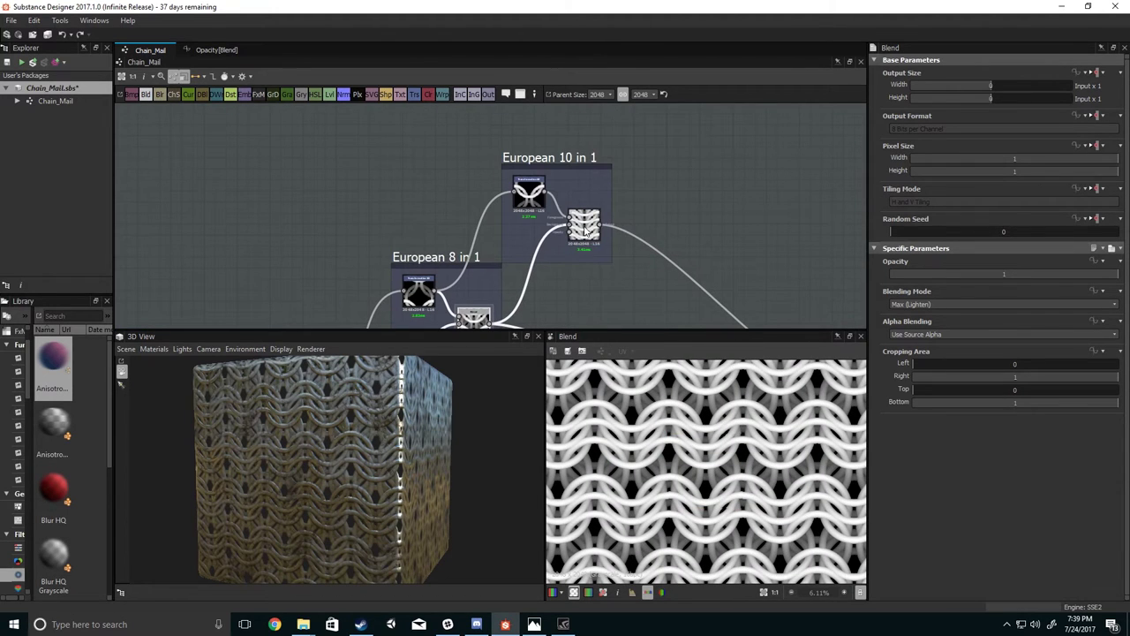
{"action": "double_click", "coordinate": [584, 231]}
{"action": "middle_click_drag", "start_coordinate": [579, 236], "coordinate": [619, 252]}
{"action": "scroll", "coordinate": [590, 254], "scroll_direction": "up", "scroll_amount": 1}
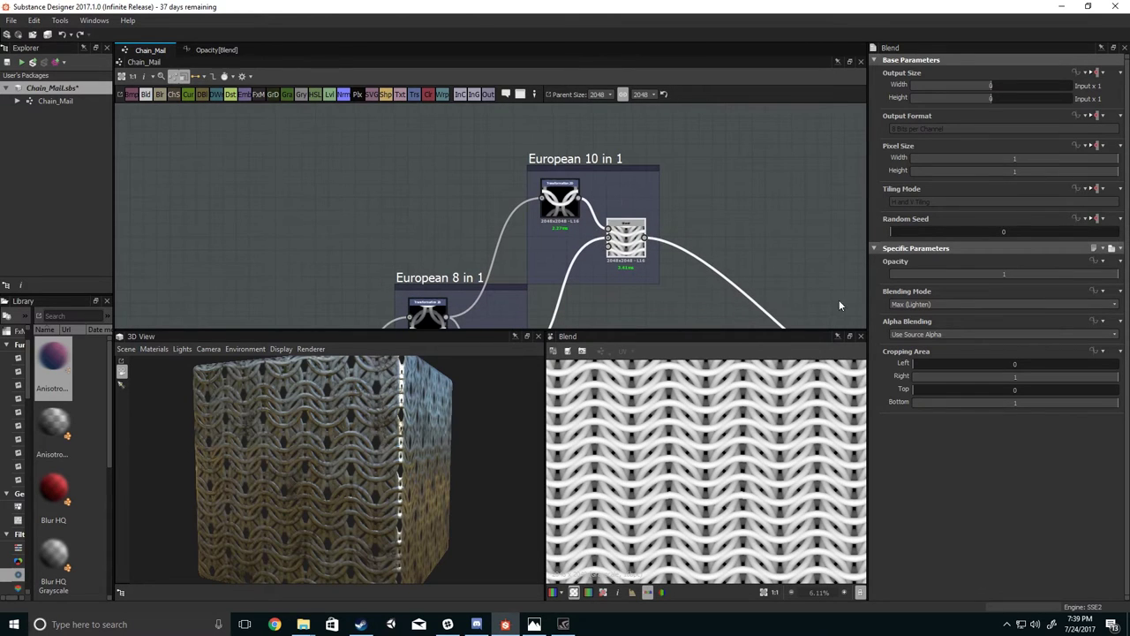
Inspect the offset of the European 10 in 1 Transformation 2D, and preview that frame's Blend tiled before returning to one tile.
{"action": "middle_click_drag", "start_coordinate": [530, 300], "coordinate": [535, 283]}
{"action": "left_click", "coordinate": [425, 305]}
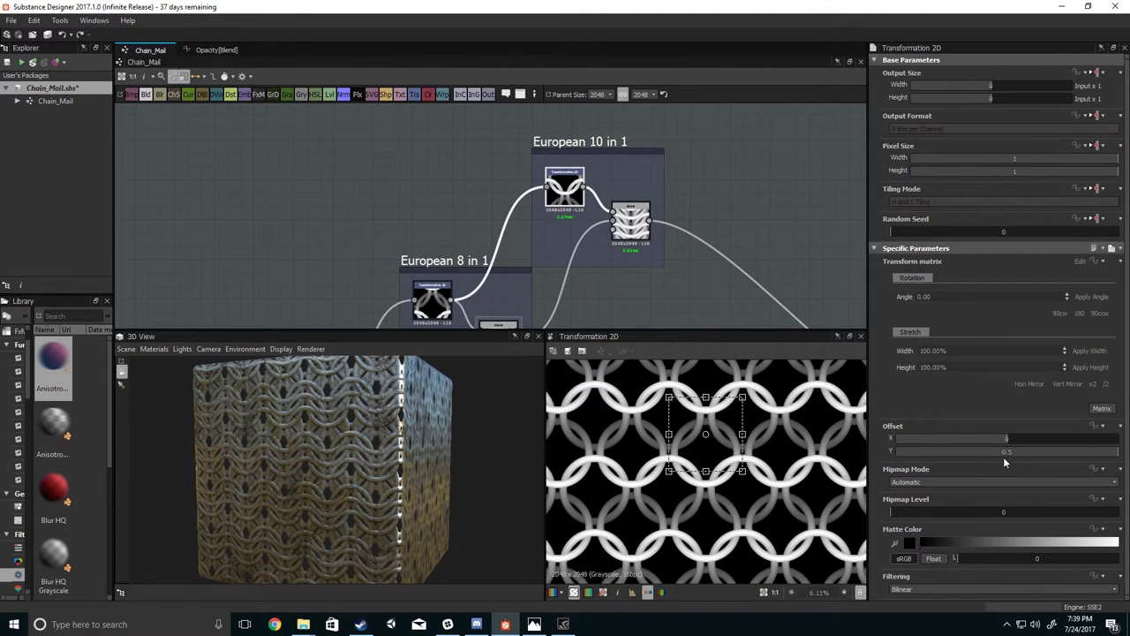
{"action": "left_click", "coordinate": [638, 231]}
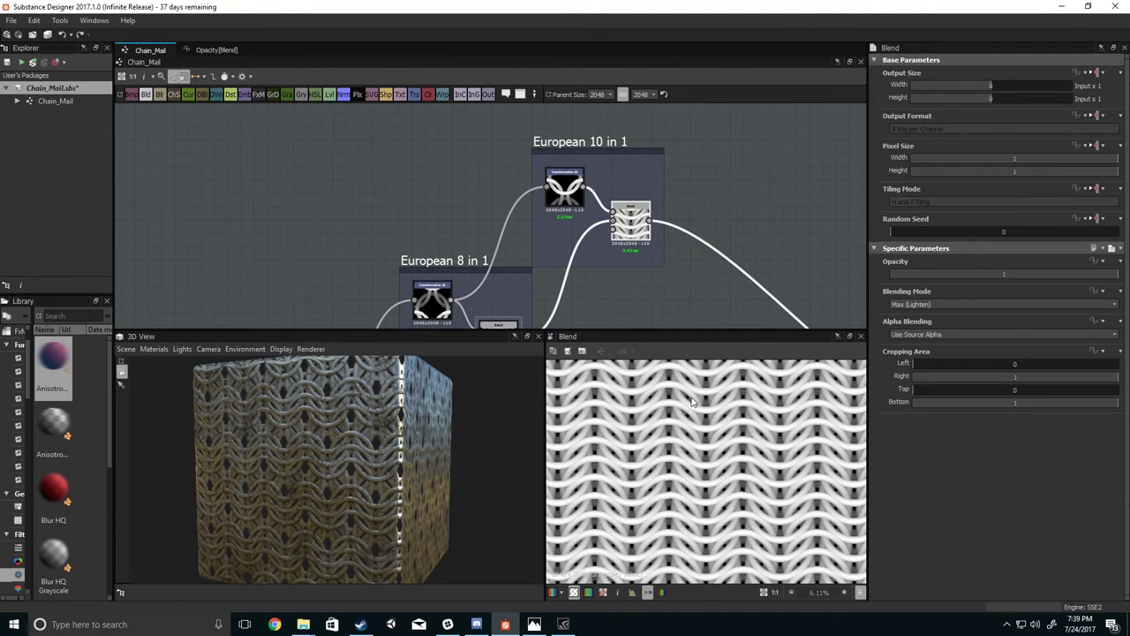
{"action": "middle_click_drag", "start_coordinate": [671, 257], "coordinate": [679, 186]}
{"action": "scroll", "coordinate": [648, 420], "scroll_direction": "down", "scroll_amount": 3}
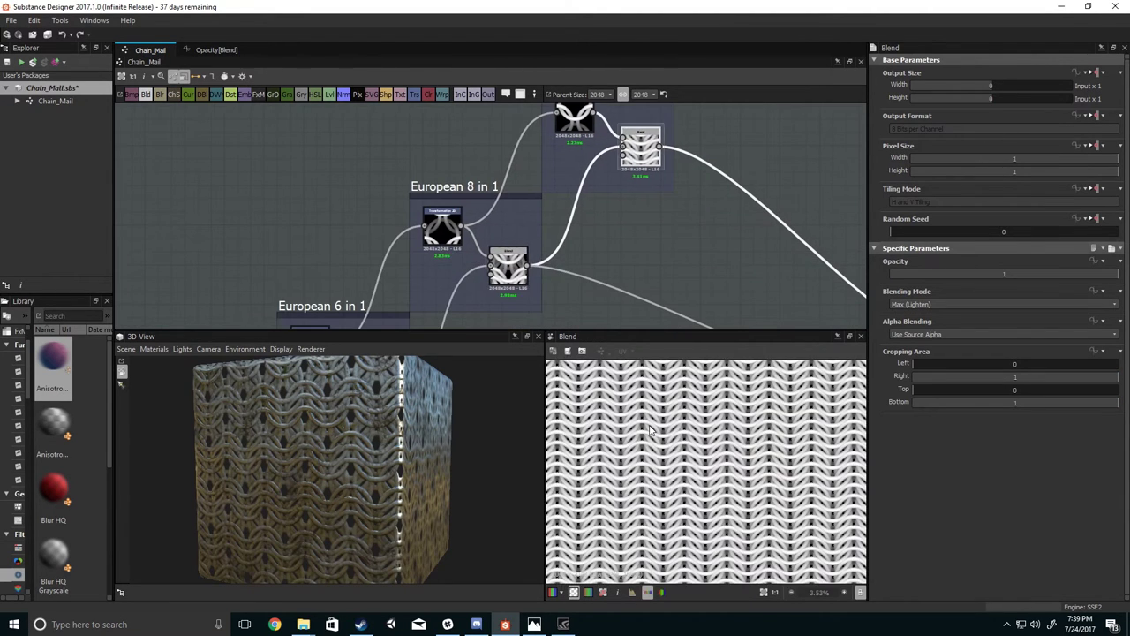
{"action": "key", "text": "space"}
Locate the Circular 4 in 1 frame and preview its final Blend tiled, returning to a single tile.
{"action": "middle_click_drag", "start_coordinate": [606, 268], "coordinate": [729, 159]}
{"action": "scroll", "coordinate": [719, 168], "scroll_direction": "down", "scroll_amount": 3}
{"action": "scroll", "coordinate": [611, 226], "scroll_direction": "down", "scroll_amount": 2}
{"action": "middle_click_drag", "start_coordinate": [620, 183], "coordinate": [674, 194]}
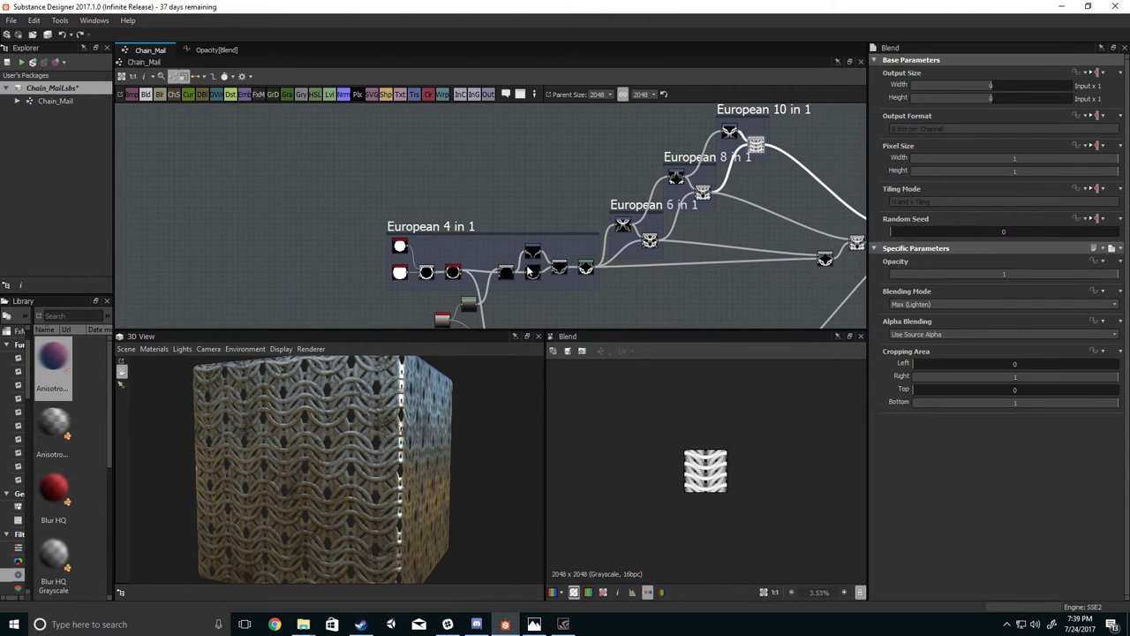
{"action": "middle_click_drag", "start_coordinate": [529, 271], "coordinate": [341, 177]}
{"action": "scroll", "coordinate": [604, 237], "scroll_direction": "up", "scroll_amount": 2}
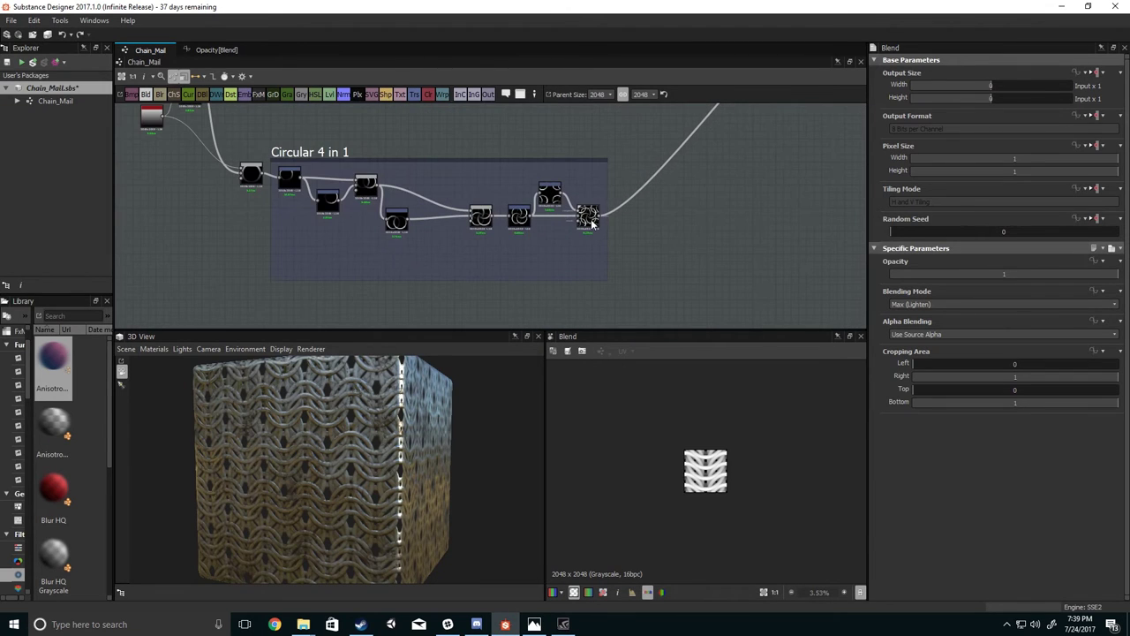
{"action": "double_click", "coordinate": [589, 218]}
{"action": "scroll", "coordinate": [678, 470], "scroll_direction": "up", "scroll_amount": 2}
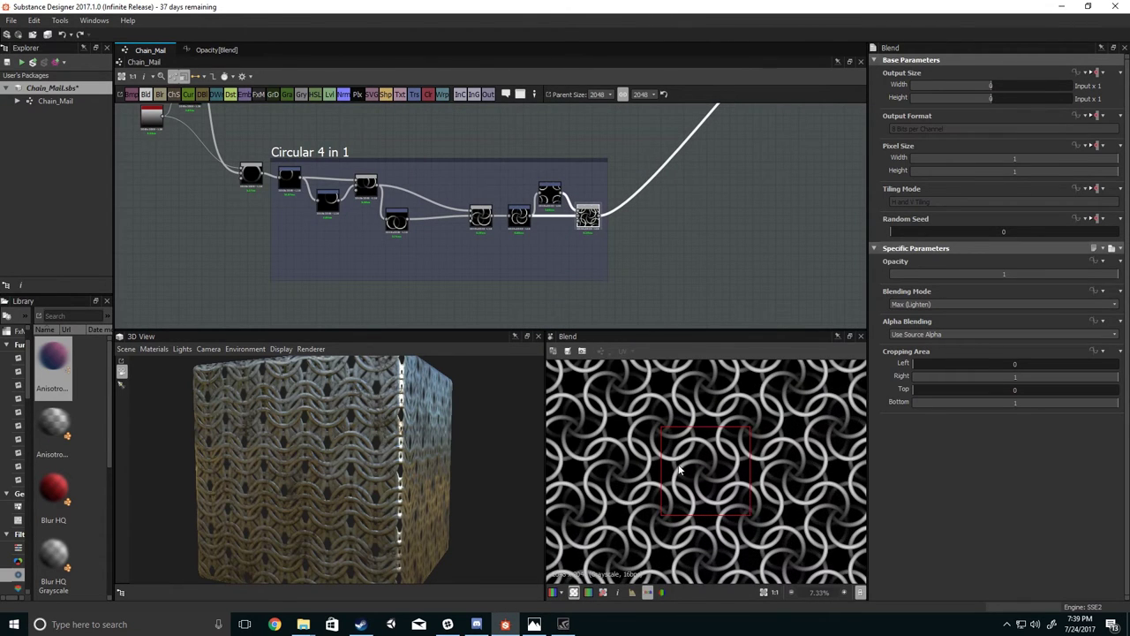
{"action": "scroll", "coordinate": [695, 483], "scroll_direction": "up", "scroll_amount": 3}
{"action": "key", "text": "space"}
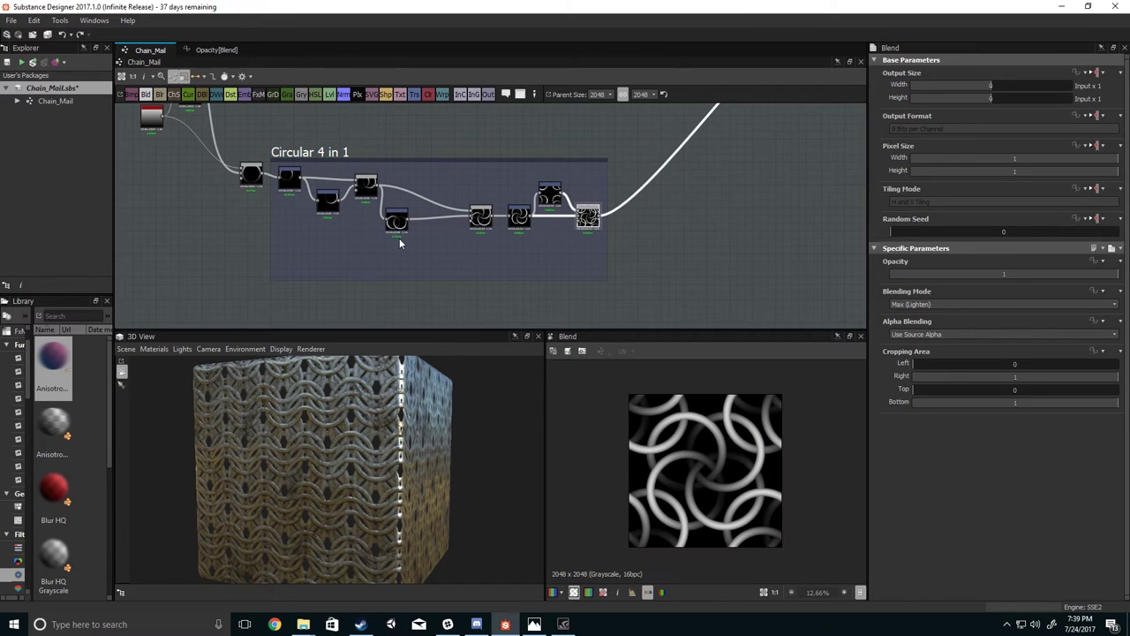
Trace the Circular 4 in 1 inputs back to the ring and gradient nodes and display the European 4 in 1 ring-gradient Blend.
{"action": "middle_click_drag", "start_coordinate": [445, 235], "coordinate": [677, 282]}
{"action": "scroll", "coordinate": [516, 225], "scroll_direction": "up", "scroll_amount": 2}
{"action": "middle_click_drag", "start_coordinate": [415, 114], "coordinate": [494, 236]}
{"action": "scroll", "coordinate": [491, 233], "scroll_direction": "down", "scroll_amount": 2}
{"action": "scroll", "coordinate": [480, 220], "scroll_direction": "up", "scroll_amount": 1}
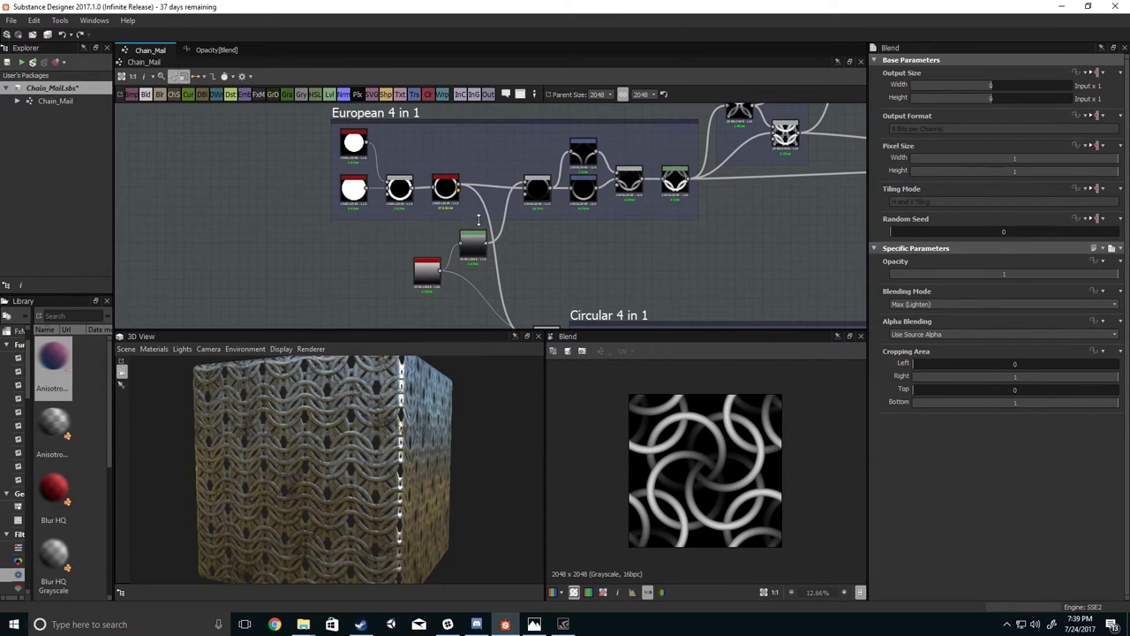
{"action": "middle_click_drag", "start_coordinate": [433, 176], "coordinate": [454, 149]}
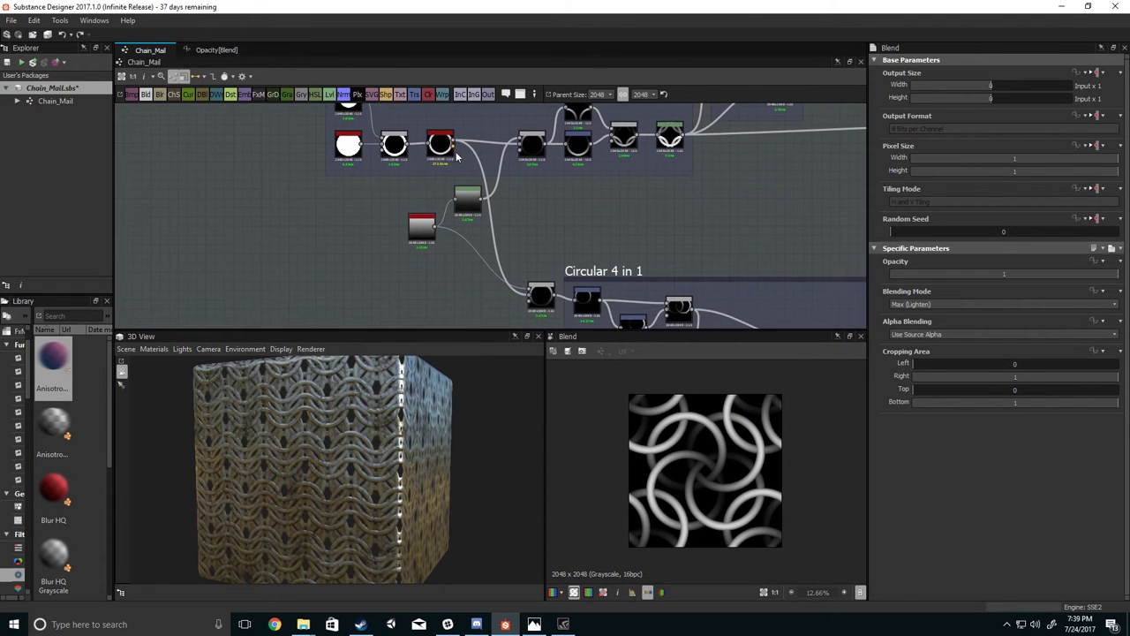
{"action": "scroll", "coordinate": [503, 183], "scroll_direction": "up", "scroll_amount": 1}
{"action": "middle_click_drag", "start_coordinate": [526, 227], "coordinate": [517, 281]}
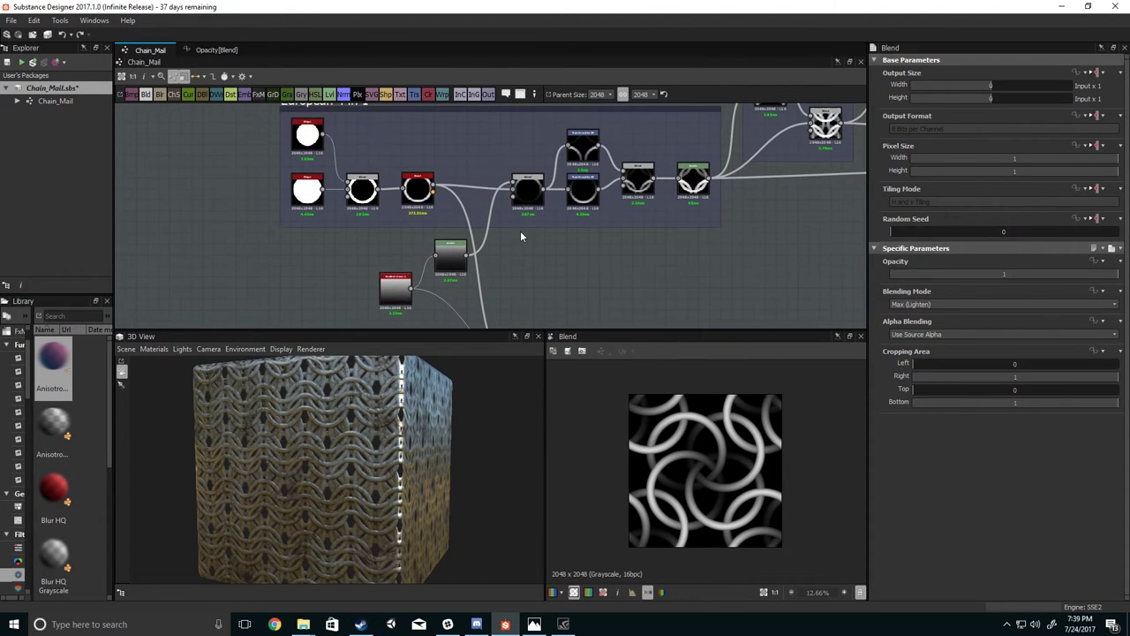
{"action": "left_click", "coordinate": [530, 199]}
{"action": "middle_click_drag", "start_coordinate": [530, 200], "coordinate": [544, 153]}
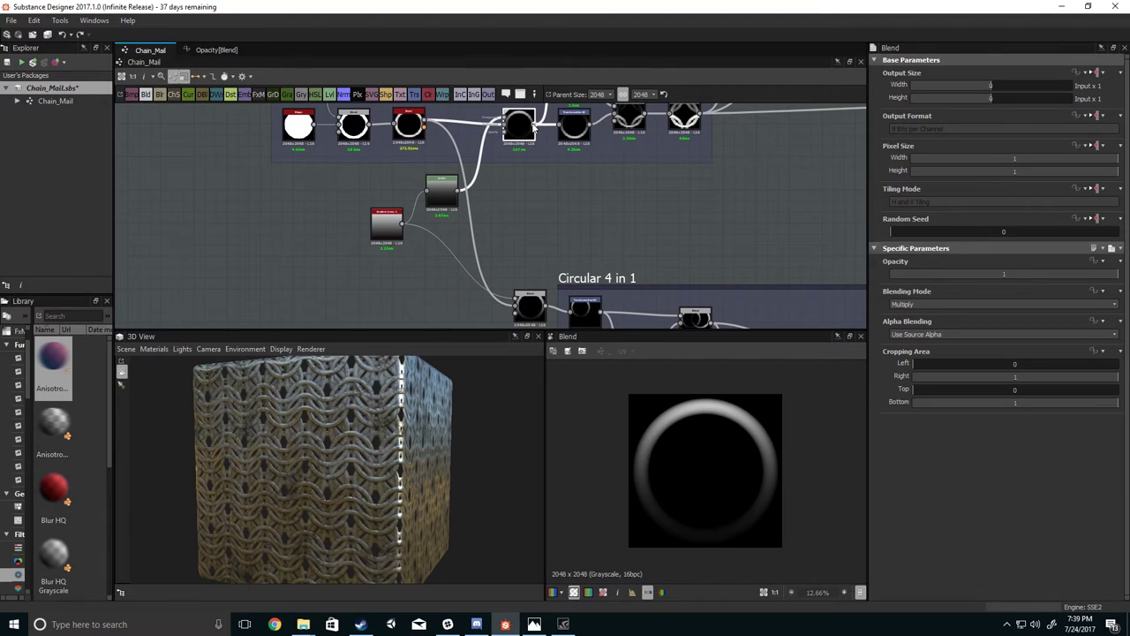
Compare the Blend feeding Circular 4 in 1 with the European 4 in 1 ring-gradient Blend by displaying them alternately.
{"action": "left_click", "coordinate": [529, 305]}
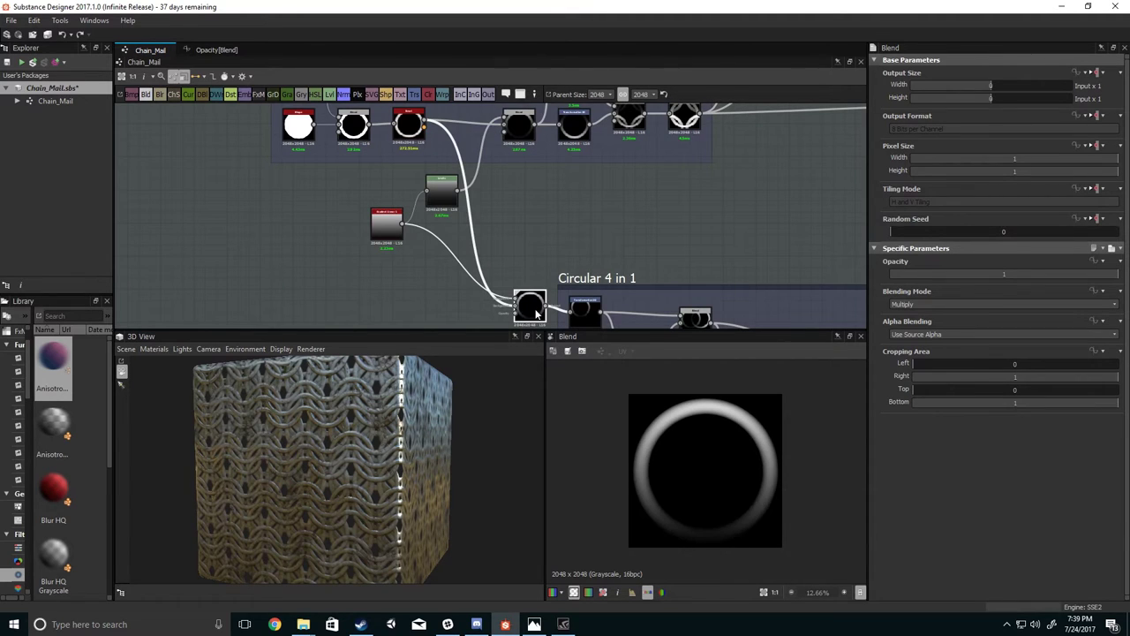
{"action": "double_click", "coordinate": [523, 138]}
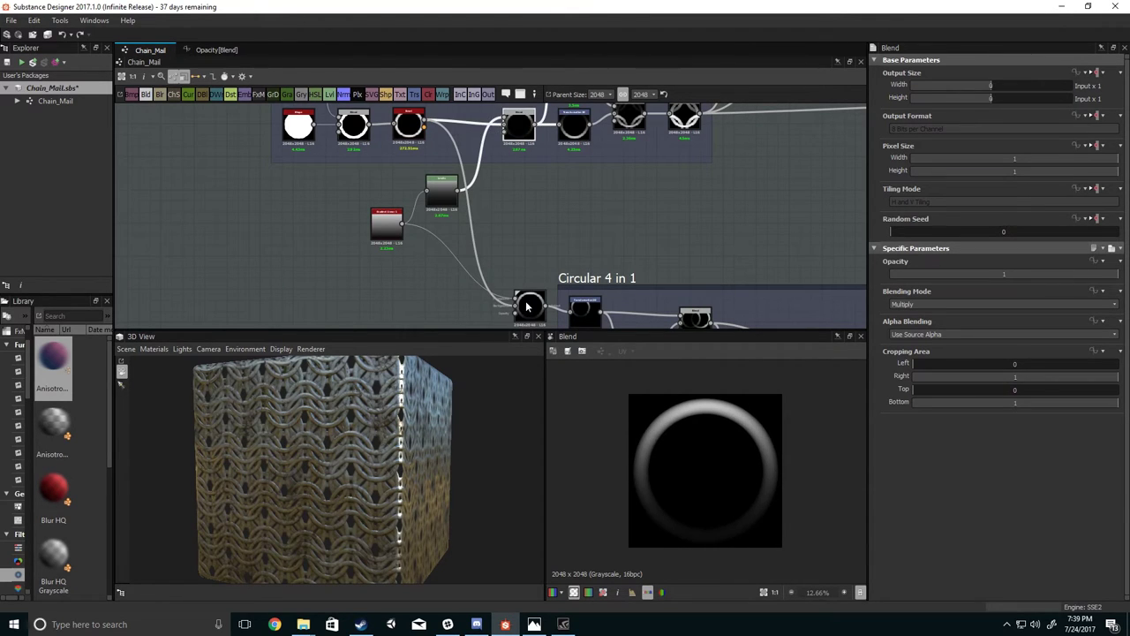
{"action": "double_click", "coordinate": [530, 306]}
{"action": "left_click", "coordinate": [513, 139]}
{"action": "left_click", "coordinate": [530, 305]}
{"action": "left_click", "coordinate": [523, 142]}
{"action": "left_click", "coordinate": [528, 306]}
Display the first Transformation 2D in the Circular 4 in 1 frame and examine the shifted ring.
{"action": "middle_click_drag", "start_coordinate": [524, 284], "coordinate": [493, 190]}
{"action": "scroll", "coordinate": [556, 237], "scroll_direction": "up", "scroll_amount": 2}
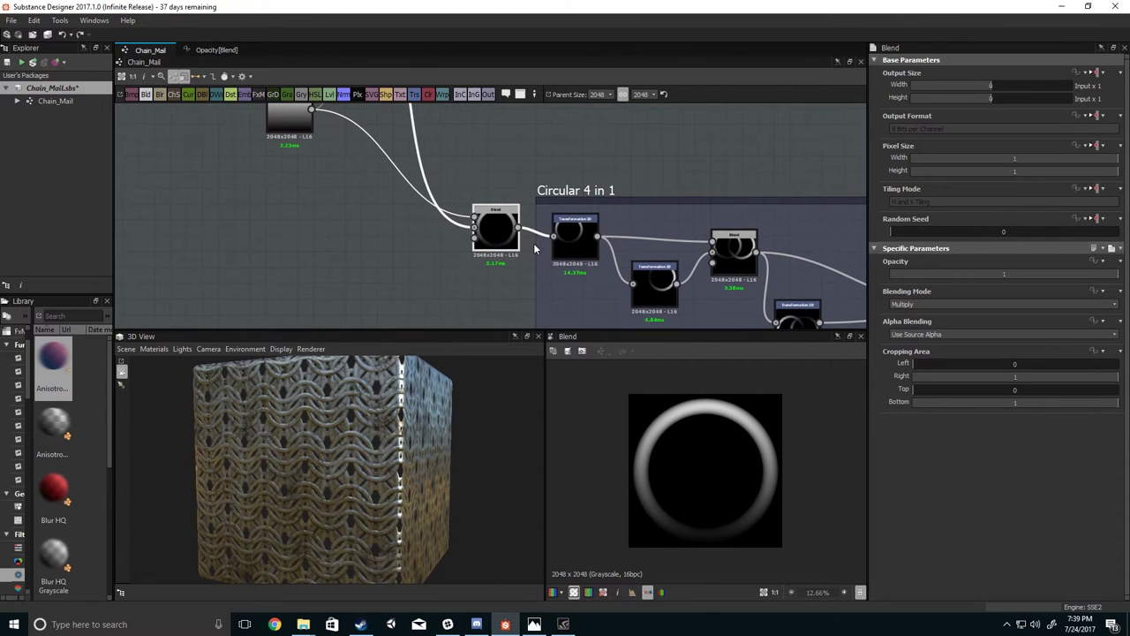
{"action": "left_click", "coordinate": [573, 236]}
{"action": "middle_click_drag", "start_coordinate": [604, 291], "coordinate": [577, 267]}
{"action": "scroll", "coordinate": [609, 442], "scroll_direction": "up", "scroll_amount": 2}
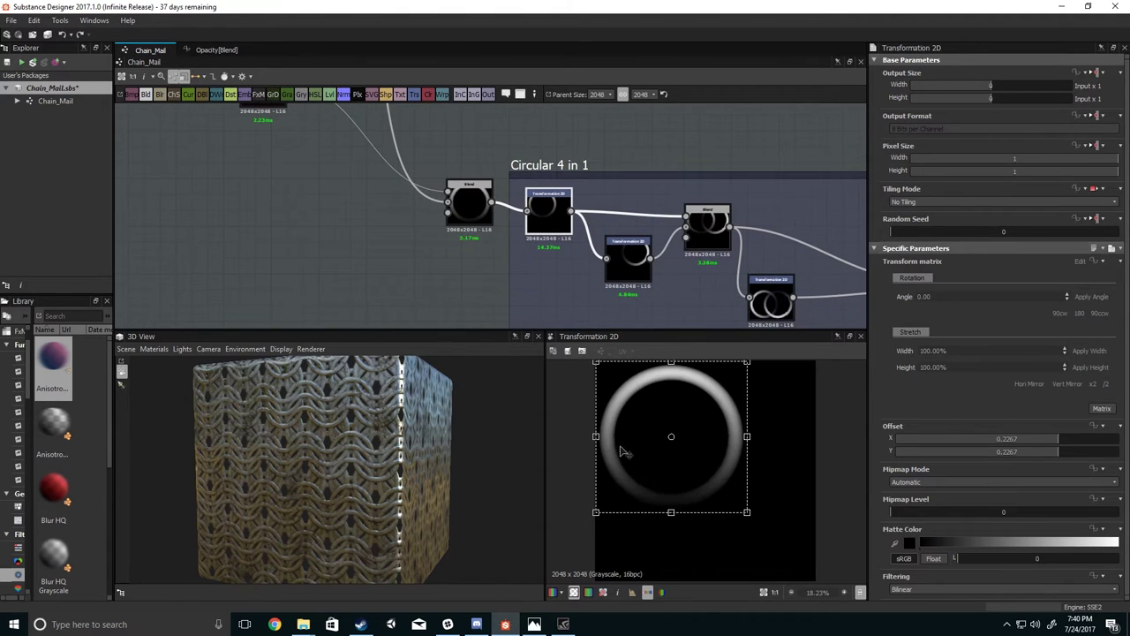
Display the final Blend of the Circular 4 in 1 frame as a single tile.
{"action": "scroll", "coordinate": [628, 265], "scroll_direction": "down", "scroll_amount": 3}
{"action": "middle_click_drag", "start_coordinate": [645, 266], "coordinate": [560, 257]}
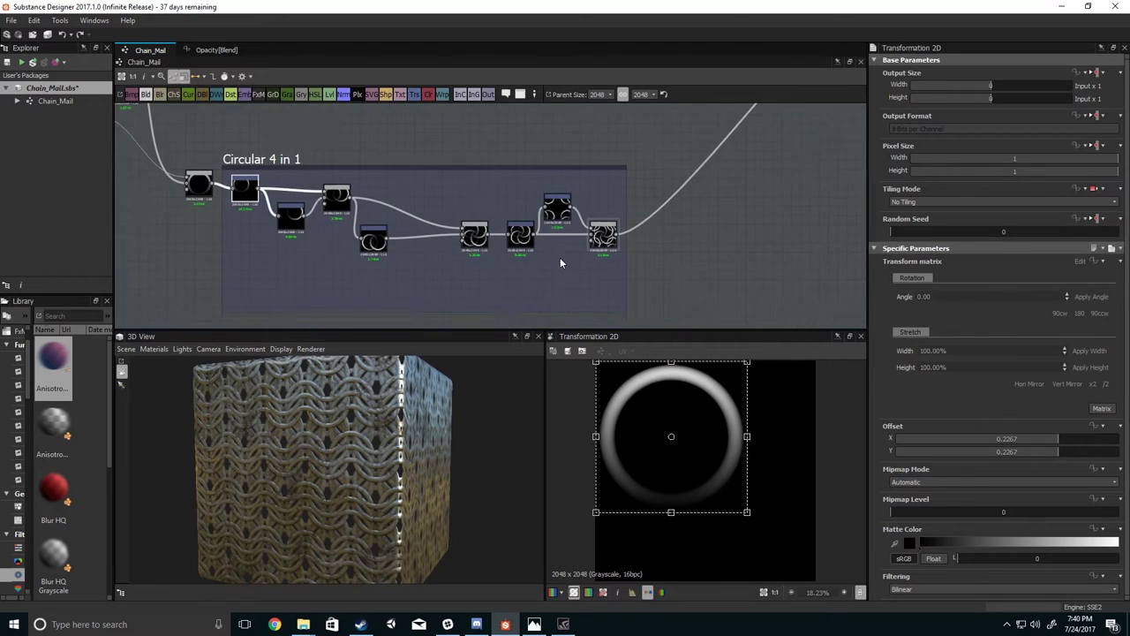
{"action": "scroll", "coordinate": [601, 234], "scroll_direction": "up", "scroll_amount": 4}
{"action": "double_click", "coordinate": [629, 228]}
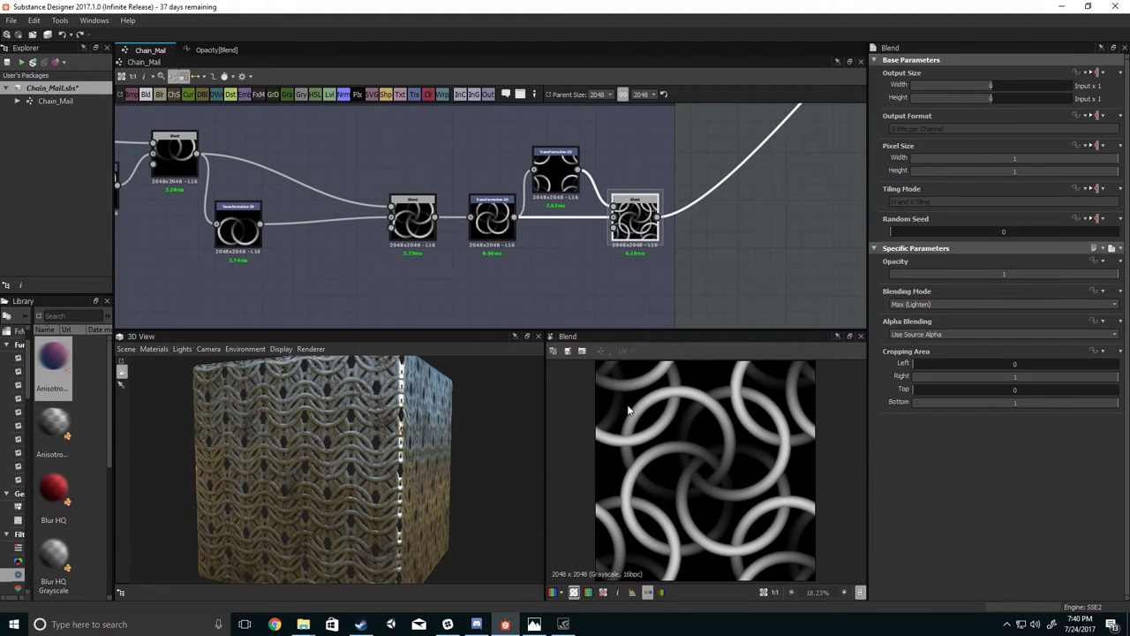
Display the ring Blend feeding Circular 4 in 1 and inspect the offset of the first Transformation 2D after it.
{"action": "scroll", "coordinate": [450, 209], "scroll_direction": "down", "scroll_amount": 4}
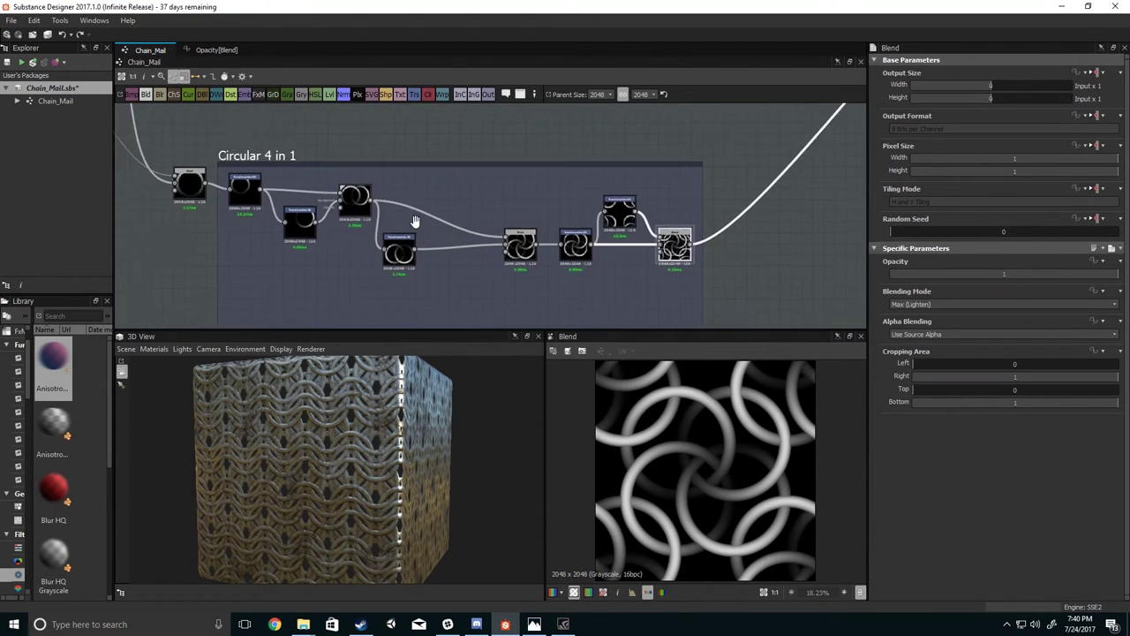
{"action": "scroll", "coordinate": [382, 170], "scroll_direction": "up", "scroll_amount": 4}
{"action": "middle_click_drag", "start_coordinate": [385, 159], "coordinate": [386, 183]}
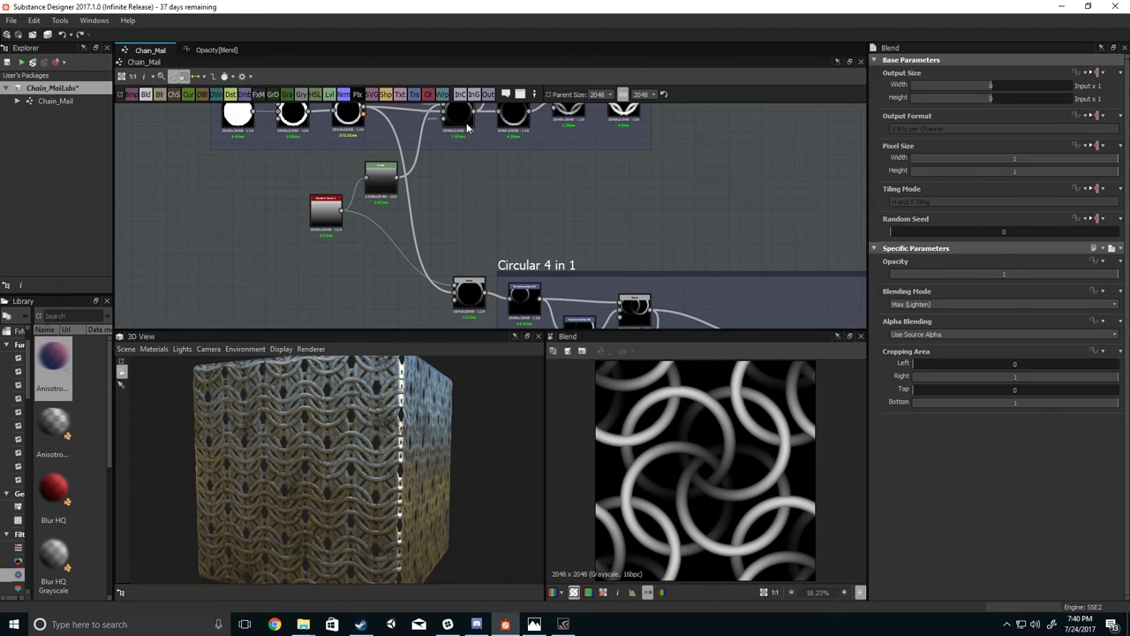
{"action": "middle_click_drag", "start_coordinate": [471, 217], "coordinate": [469, 155]}
{"action": "double_click", "coordinate": [471, 239]}
{"action": "scroll", "coordinate": [540, 281], "scroll_direction": "up", "scroll_amount": 2}
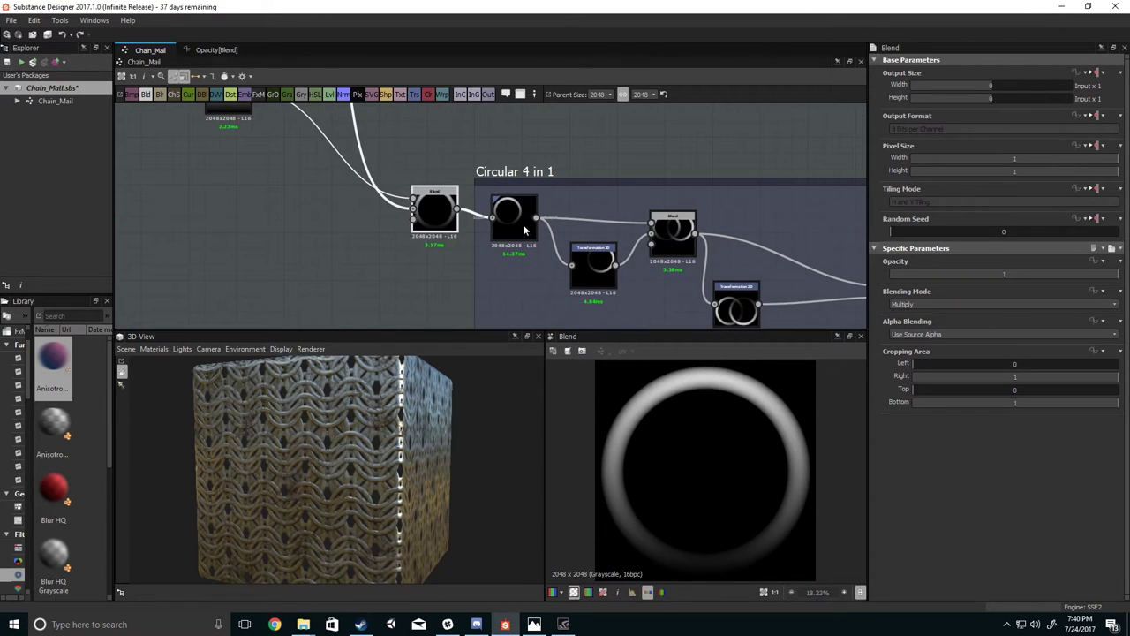
{"action": "left_click", "coordinate": [523, 228]}
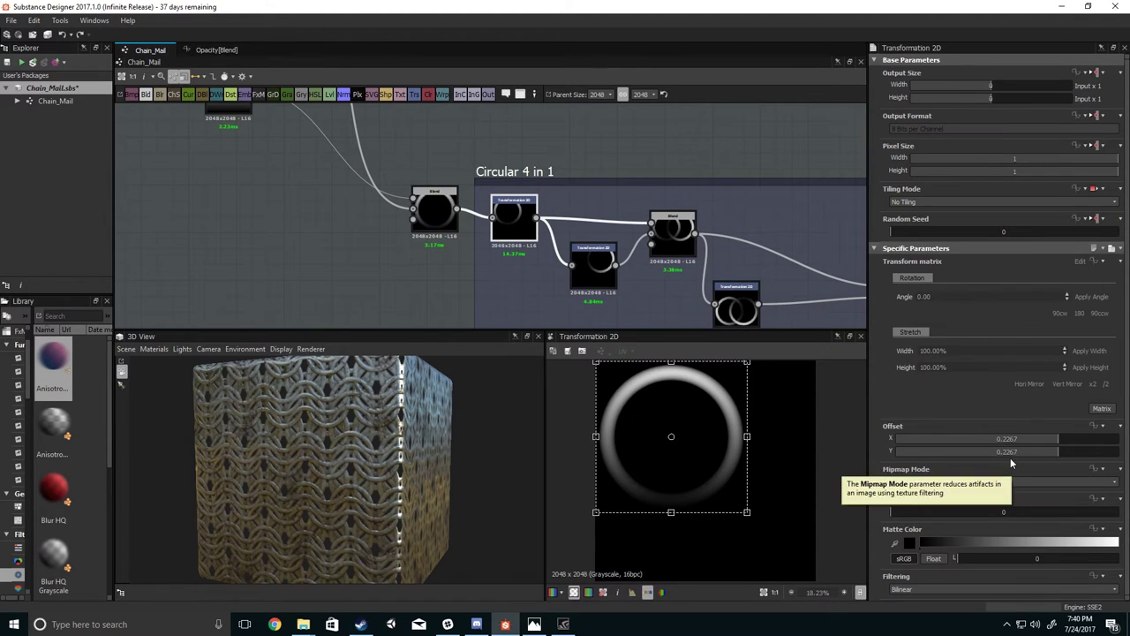
Display the Circular 4 in 1 Blend that combines all four interlocking rings.
{"action": "middle_click_drag", "start_coordinate": [653, 282], "coordinate": [514, 247]}
{"action": "scroll", "coordinate": [515, 248], "scroll_direction": "down", "scroll_amount": 2}
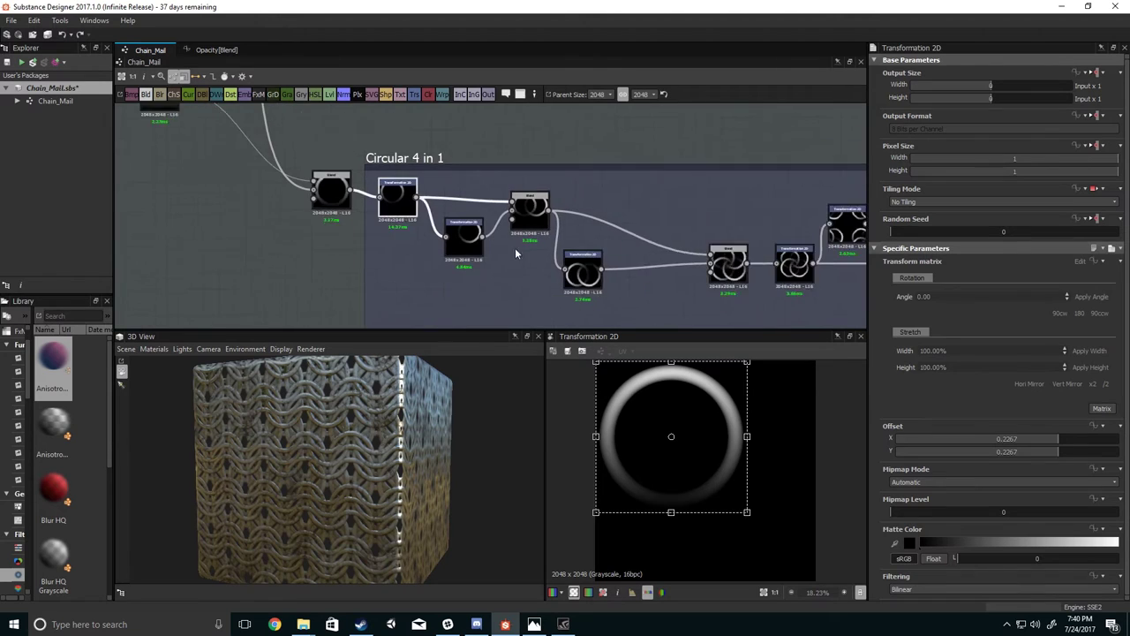
{"action": "double_click", "coordinate": [692, 263]}
{"action": "middle_click_drag", "start_coordinate": [453, 225], "coordinate": [509, 243]}
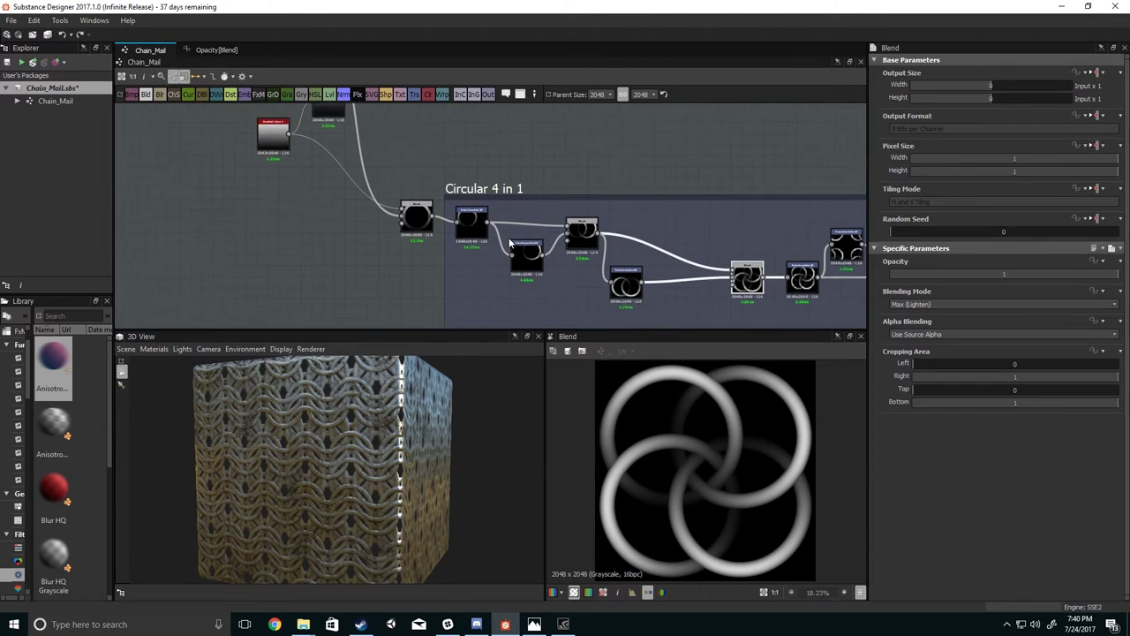
{"action": "scroll", "coordinate": [509, 243], "scroll_direction": "up", "scroll_amount": 2}
Compare the outputs of the first two Transformation 2D nodes in Circular 4 in 1, checking how the ring is placed and rotated.
{"action": "double_click", "coordinate": [456, 219]}
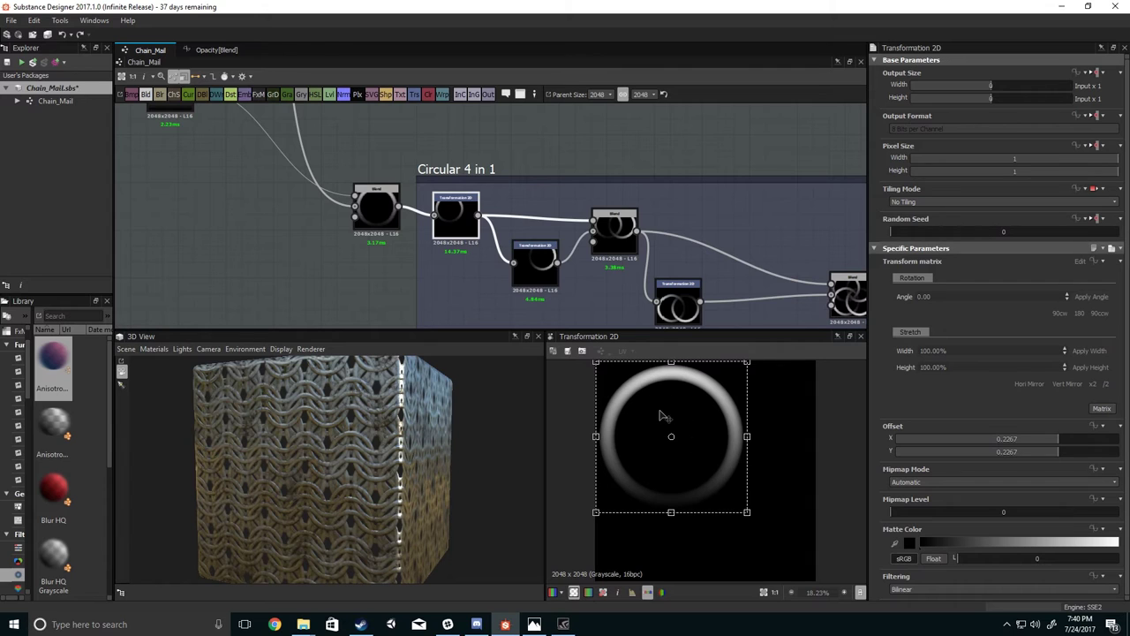
{"action": "scroll", "coordinate": [458, 235], "scroll_direction": "up", "scroll_amount": 1}
{"action": "middle_click_drag", "start_coordinate": [457, 228], "coordinate": [394, 197]}
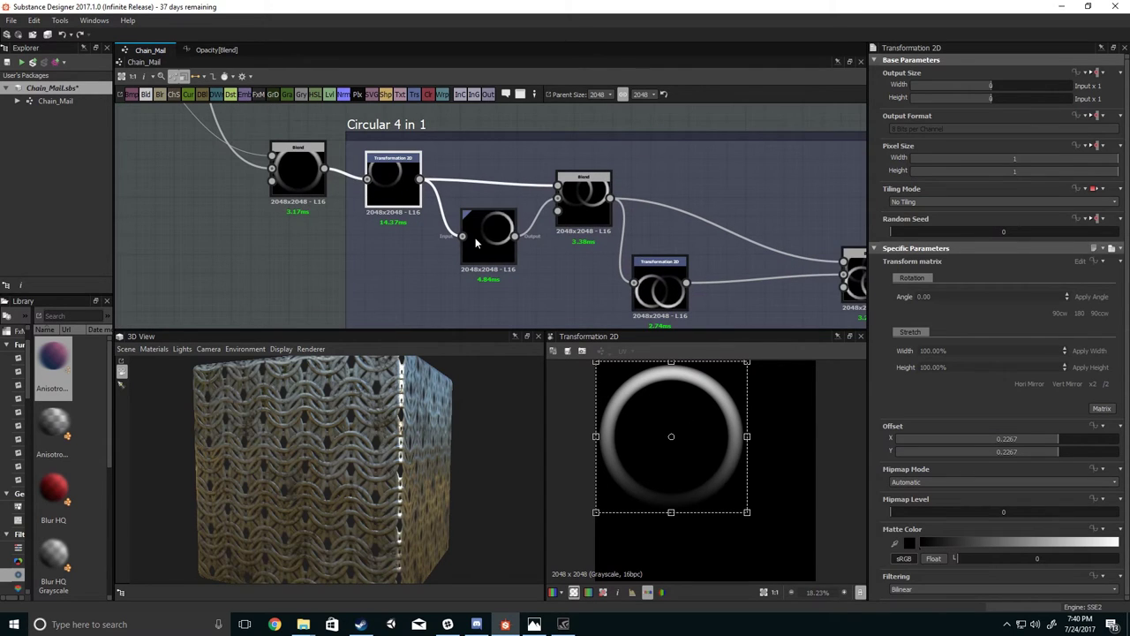
{"action": "left_click", "coordinate": [483, 244]}
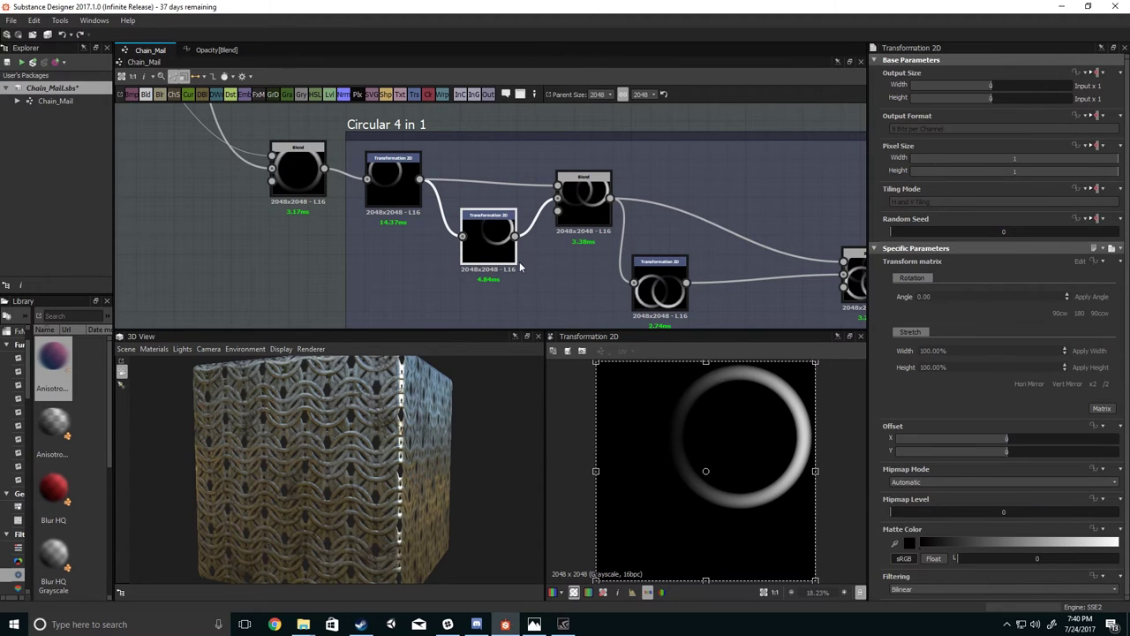
{"action": "left_click", "coordinate": [393, 174]}
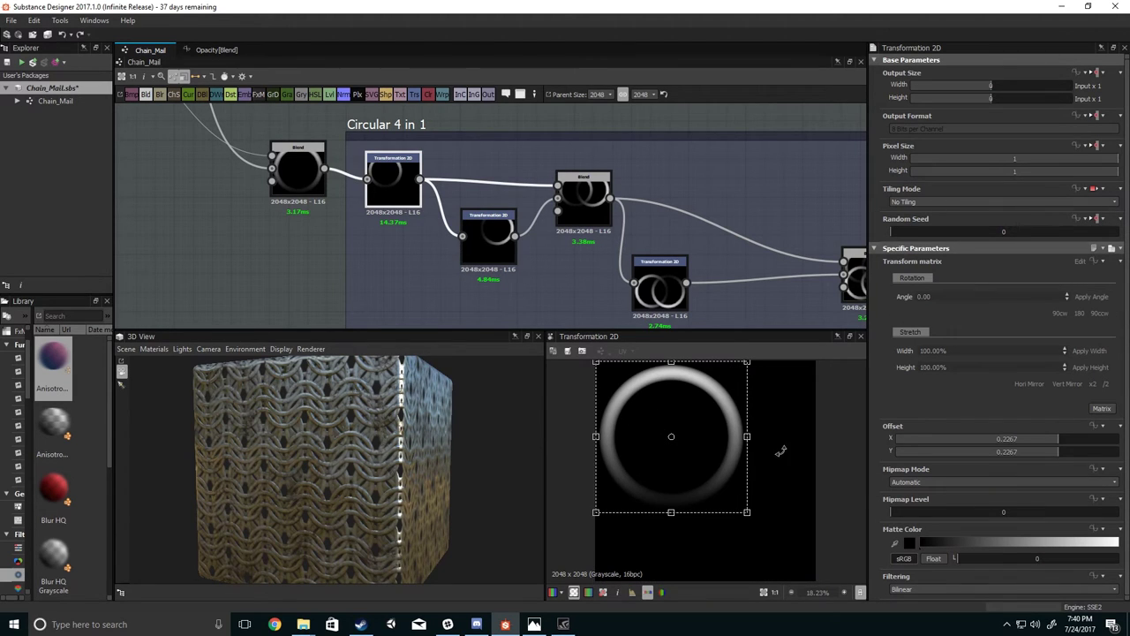
Display the two-ring Blend, the Transformation 2D that rotates it, and the four-ring Blend combining both.
{"action": "left_click", "coordinate": [583, 192]}
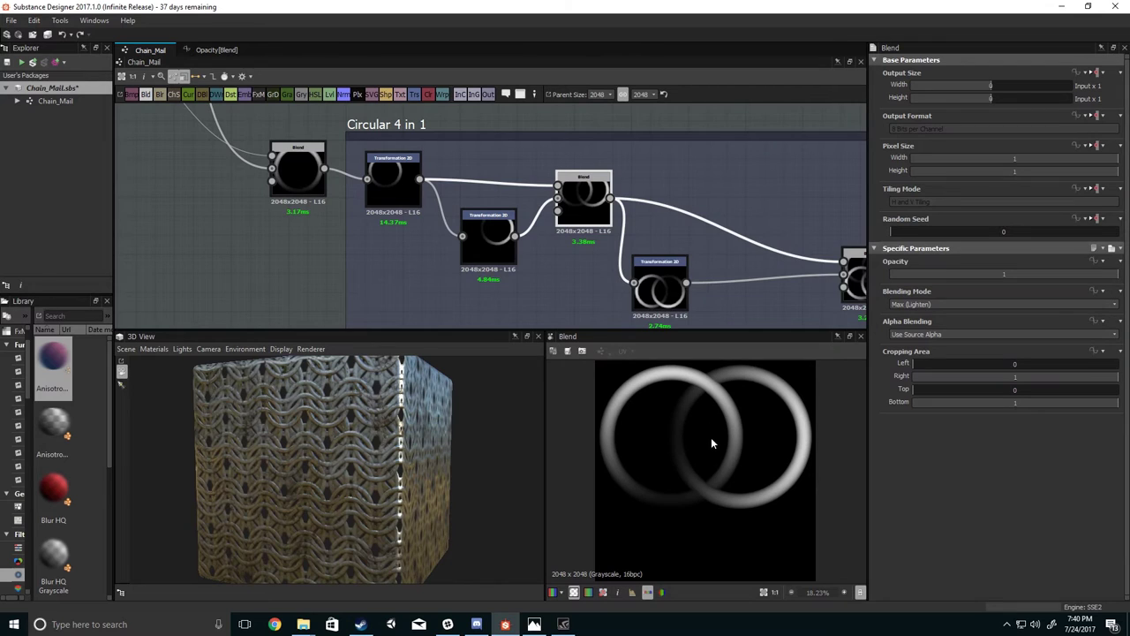
{"action": "middle_click_drag", "start_coordinate": [614, 235], "coordinate": [455, 185]}
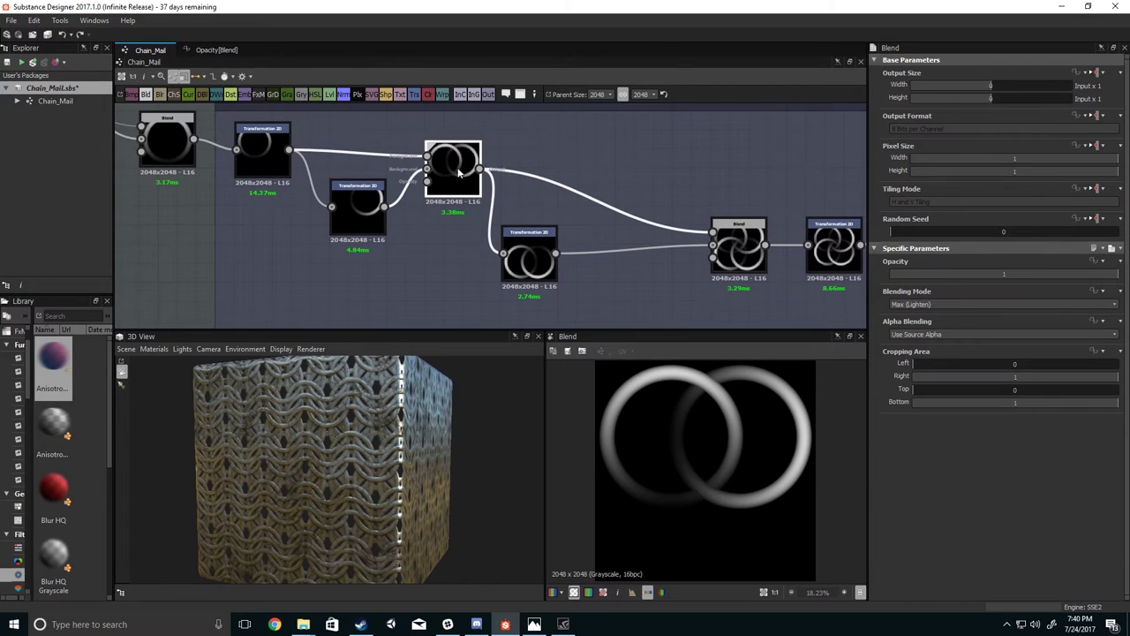
{"action": "left_click", "coordinate": [530, 265]}
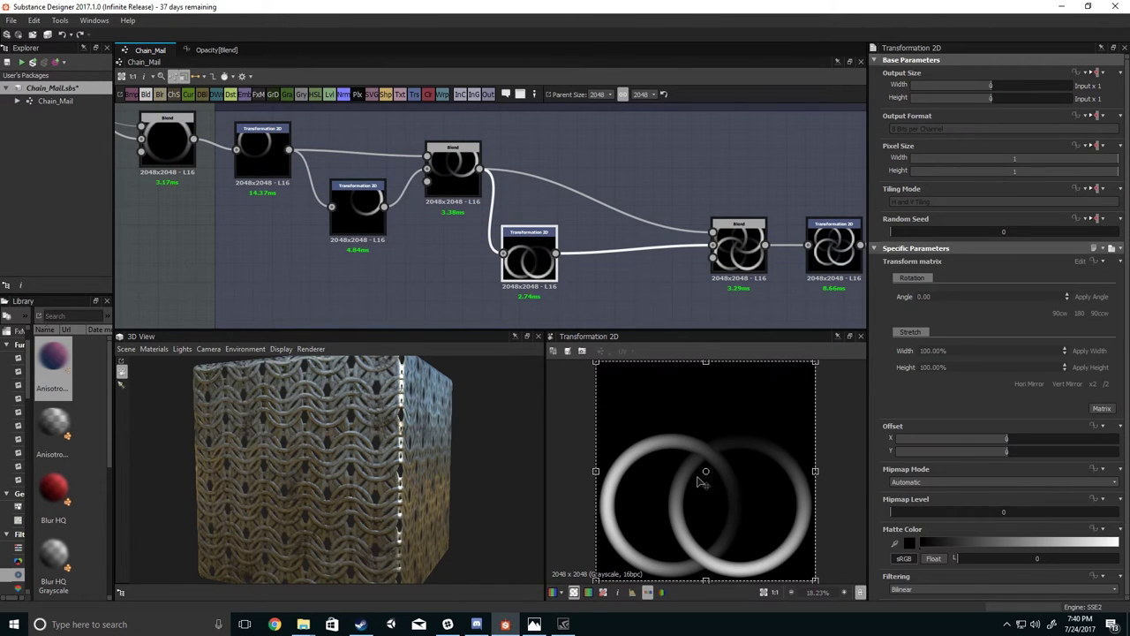
{"action": "left_click", "coordinate": [738, 252]}
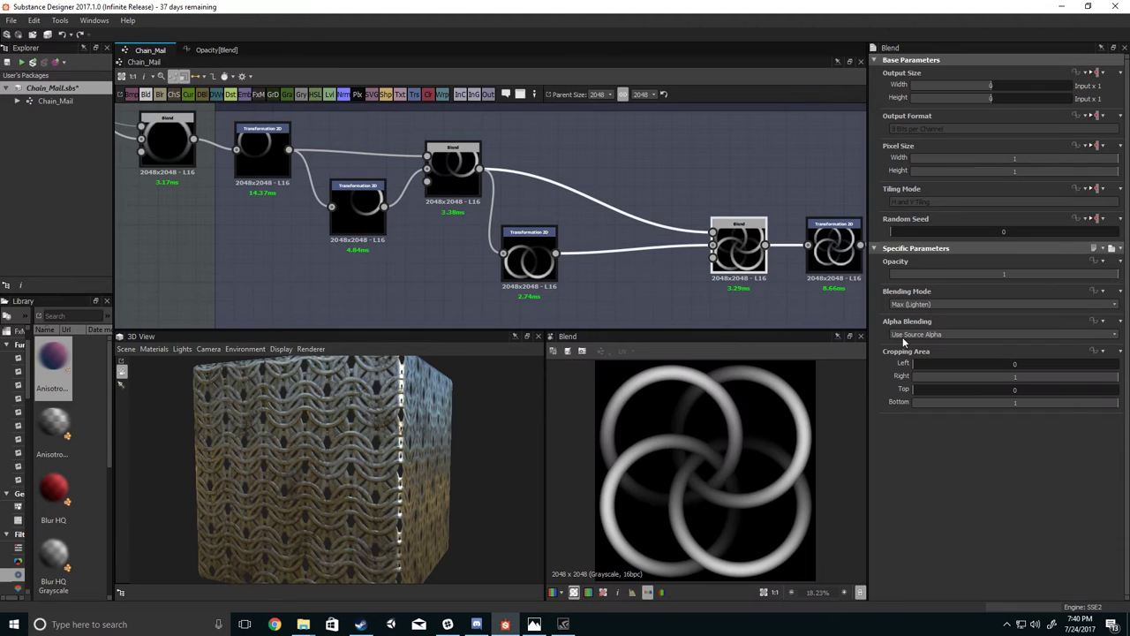
Compare the Transformation 2D that scales the four-ring motif in Circular 4 in 1 with the one that offsets it by 0.5.
{"action": "middle_click_drag", "start_coordinate": [671, 231], "coordinate": [443, 215]}
{"action": "left_click", "coordinate": [607, 232]}
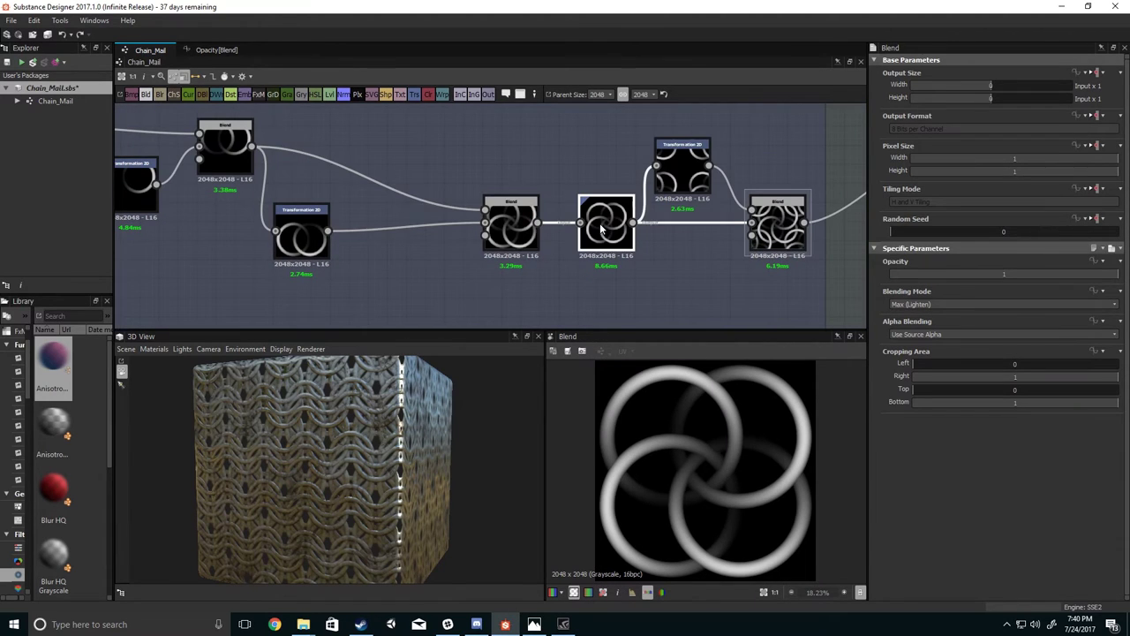
{"action": "middle_click_drag", "start_coordinate": [610, 241], "coordinate": [541, 241]}
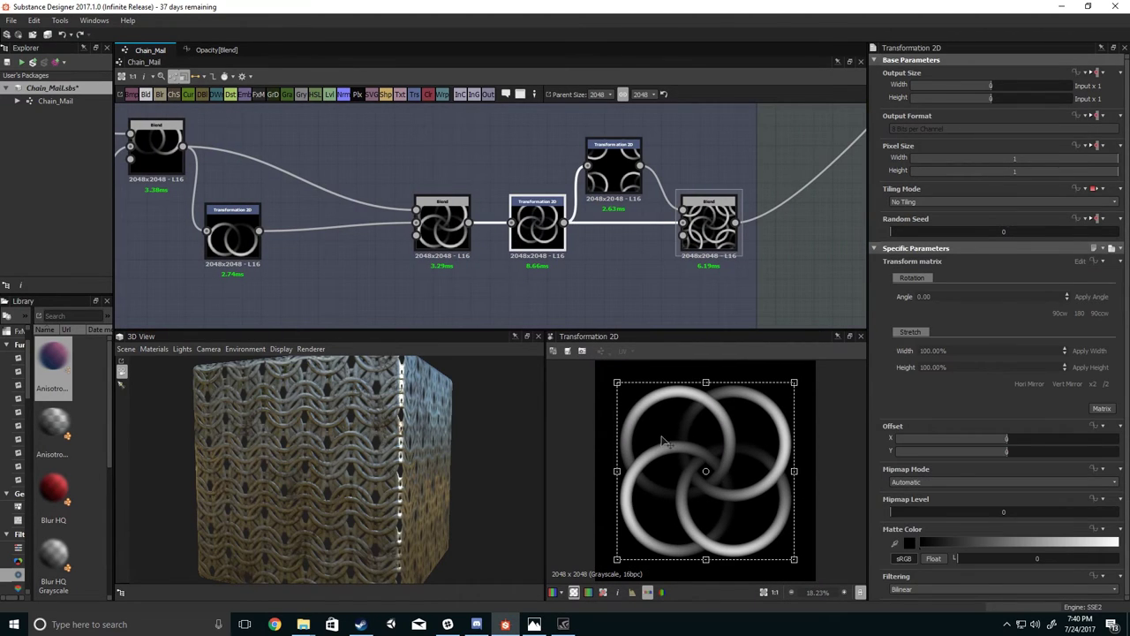
{"action": "double_click", "coordinate": [620, 172]}
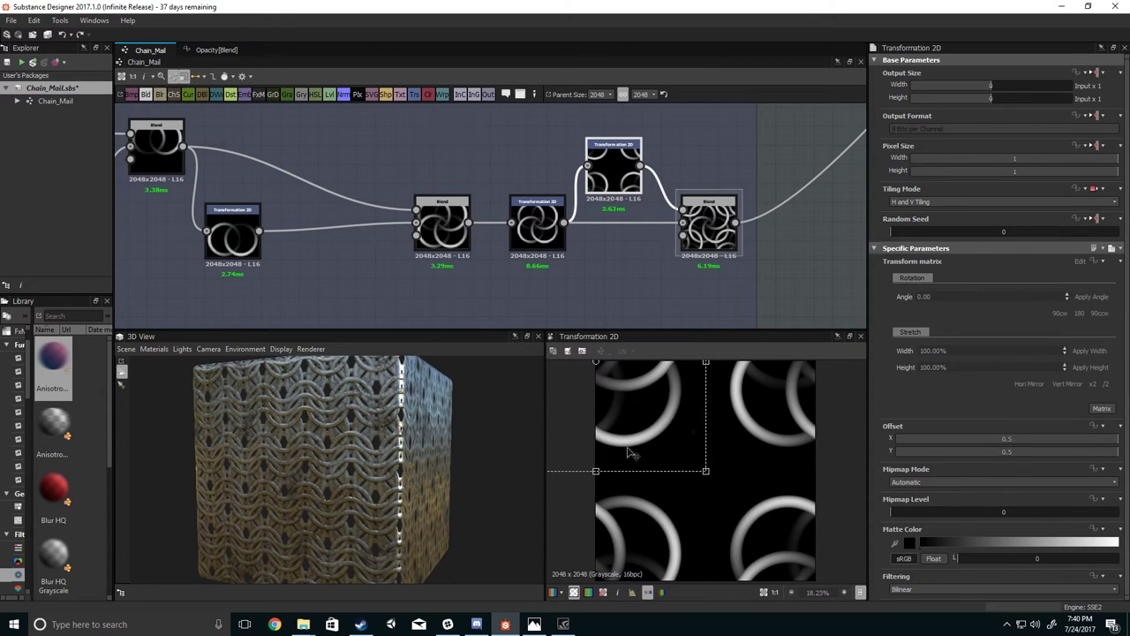
{"action": "scroll", "coordinate": [578, 514], "scroll_direction": "down", "scroll_amount": 5}
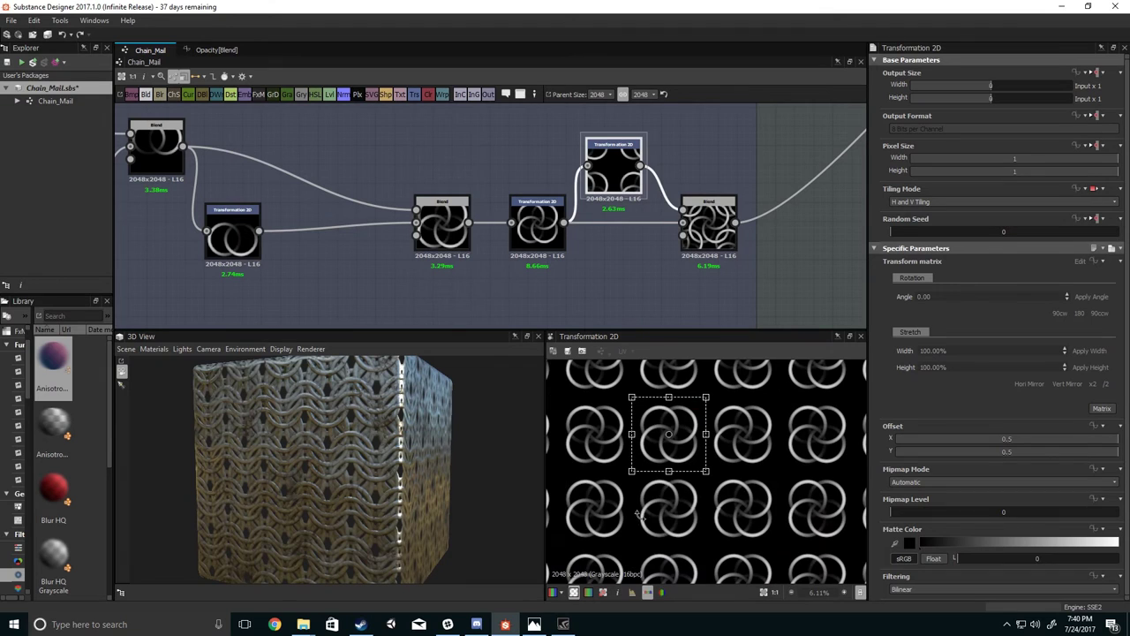
{"action": "left_click", "coordinate": [549, 231]}
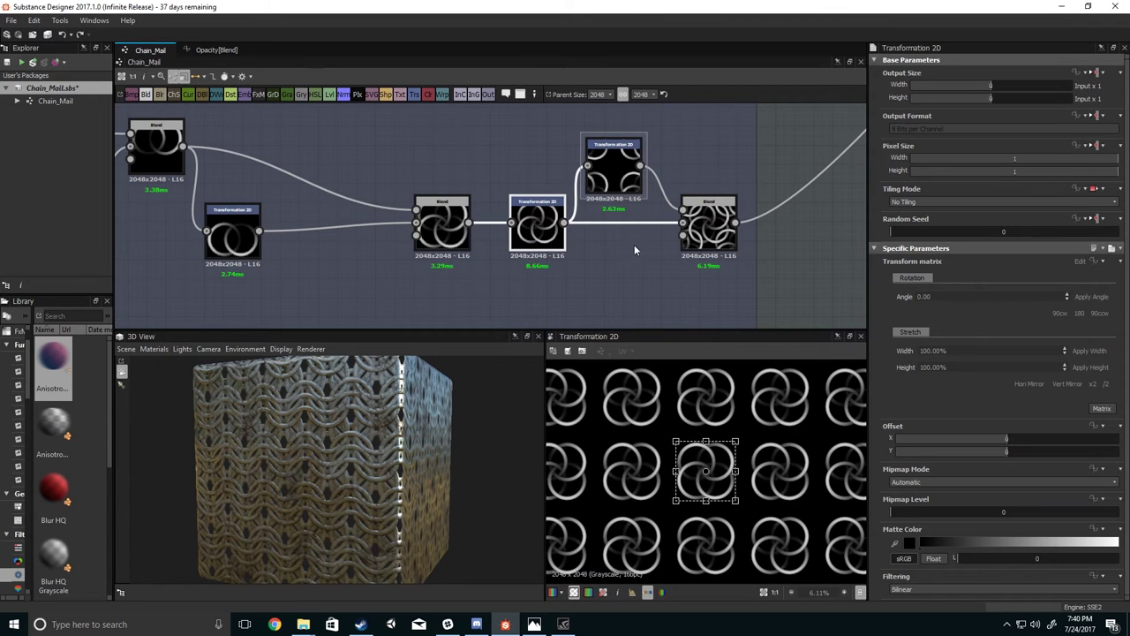
Display the final Circular 4 in 1 Blend and inspect how its pattern tiles, then turn off the tiled preview.
{"action": "left_click", "coordinate": [713, 233]}
{"action": "scroll", "coordinate": [668, 424], "scroll_direction": "up", "scroll_amount": 5}
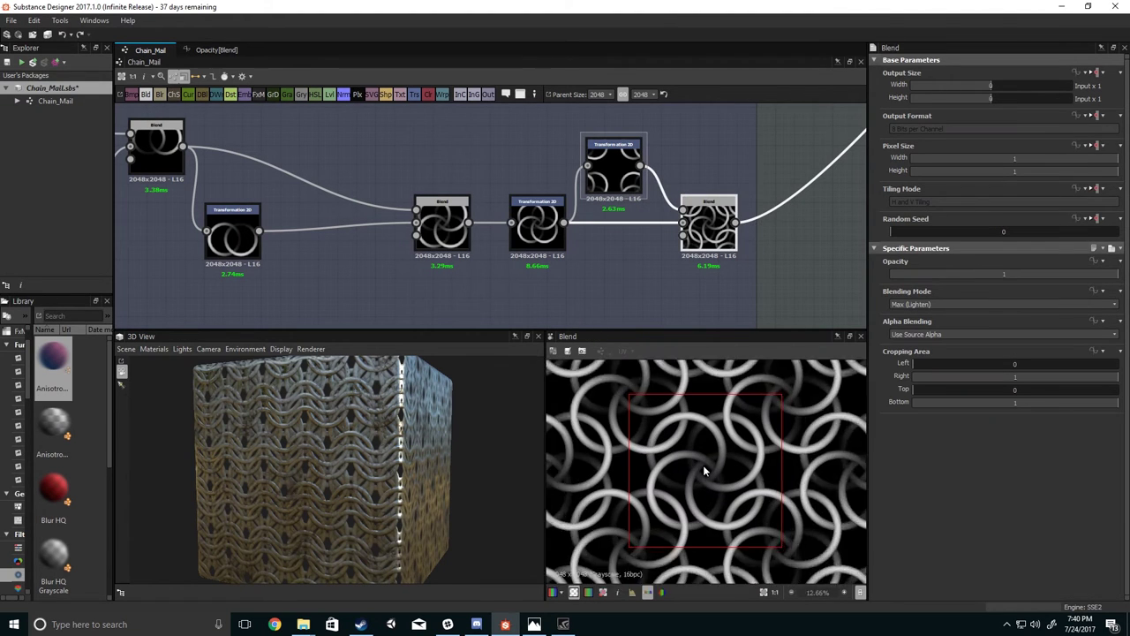
{"action": "scroll", "coordinate": [664, 483], "scroll_direction": "down", "scroll_amount": 2}
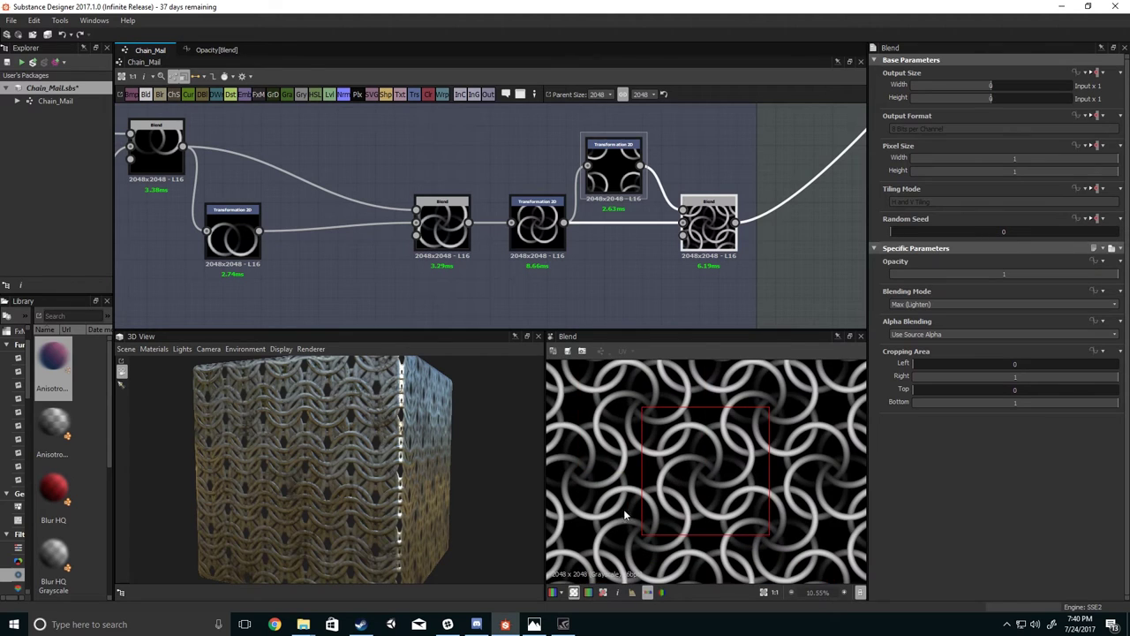
{"action": "key", "text": "space"}
Preview the graph's input parameters with Chainmail Type set to European 10 In 1, check the switch Blends, and leave the preview.
{"action": "middle_click_drag", "start_coordinate": [653, 233], "coordinate": [516, 269]}
{"action": "scroll", "coordinate": [540, 249], "scroll_direction": "down", "scroll_amount": 5}
{"action": "middle_click_drag", "start_coordinate": [589, 180], "coordinate": [543, 231]}
{"action": "scroll", "coordinate": [506, 256], "scroll_direction": "down", "scroll_amount": 3}
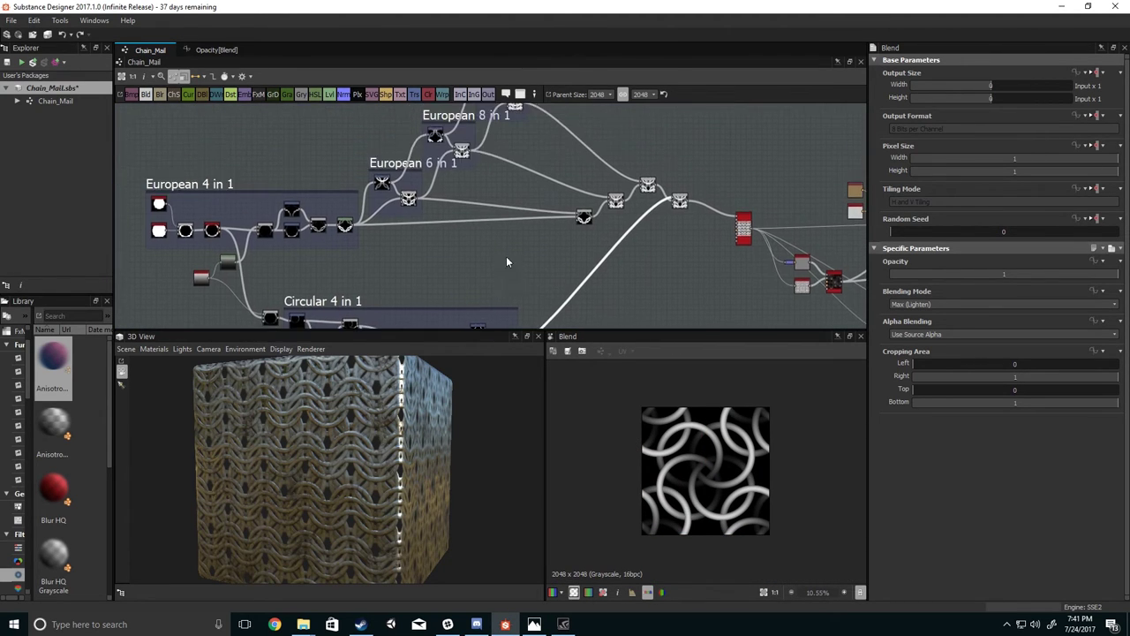
{"action": "scroll", "coordinate": [539, 215], "scroll_direction": "up", "scroll_amount": 6}
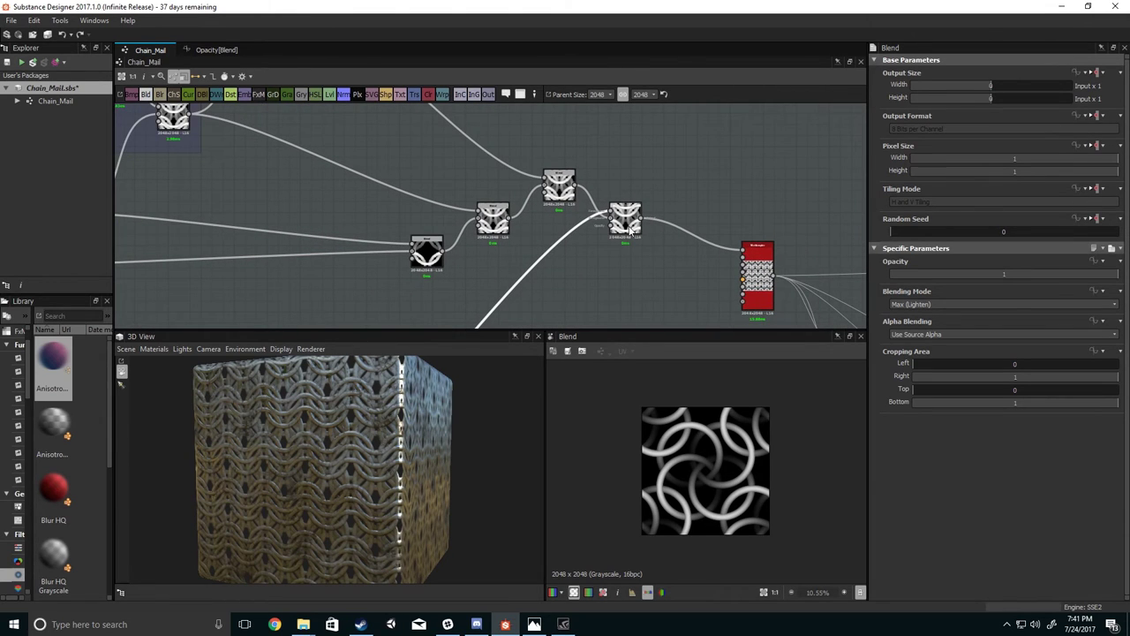
{"action": "left_click", "coordinate": [655, 281]}
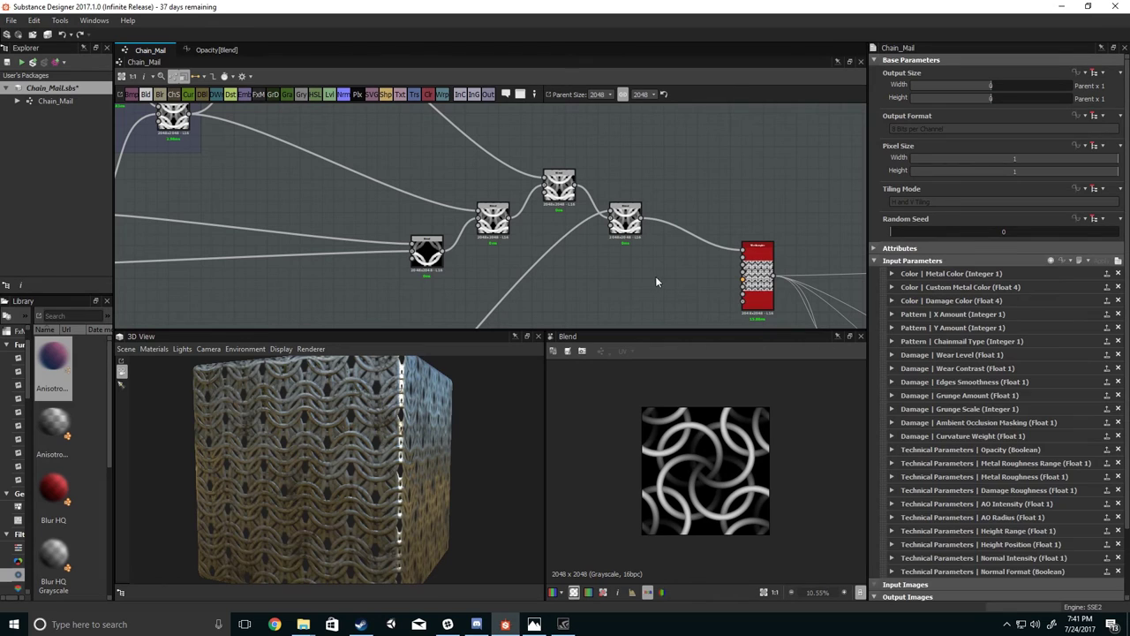
{"action": "left_click", "coordinate": [1118, 260]}
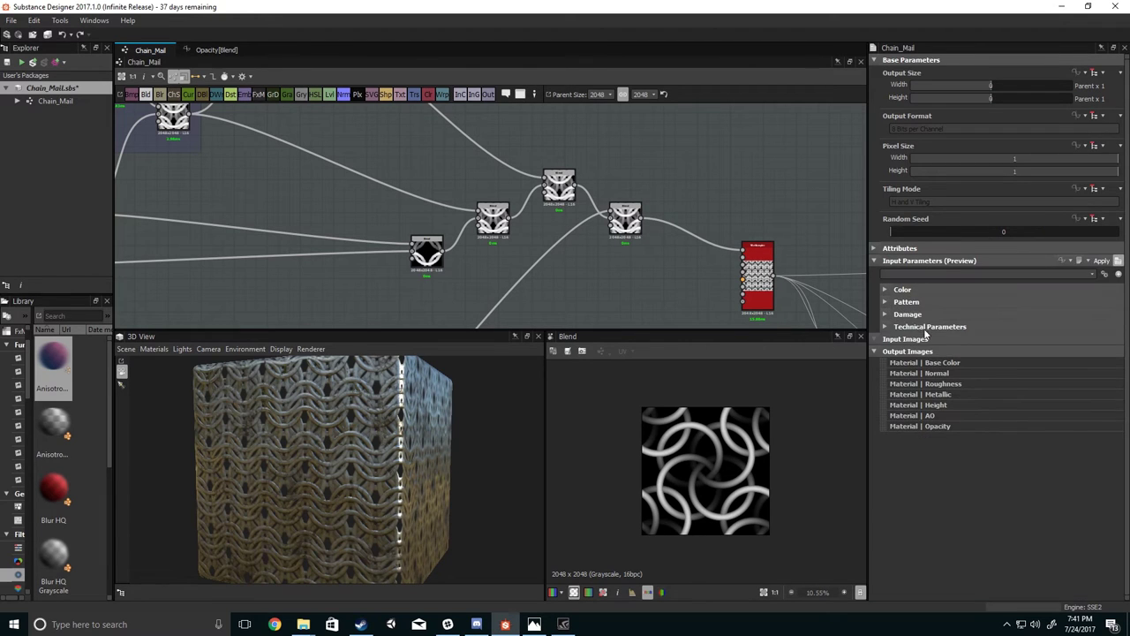
{"action": "left_click", "coordinate": [886, 301]}
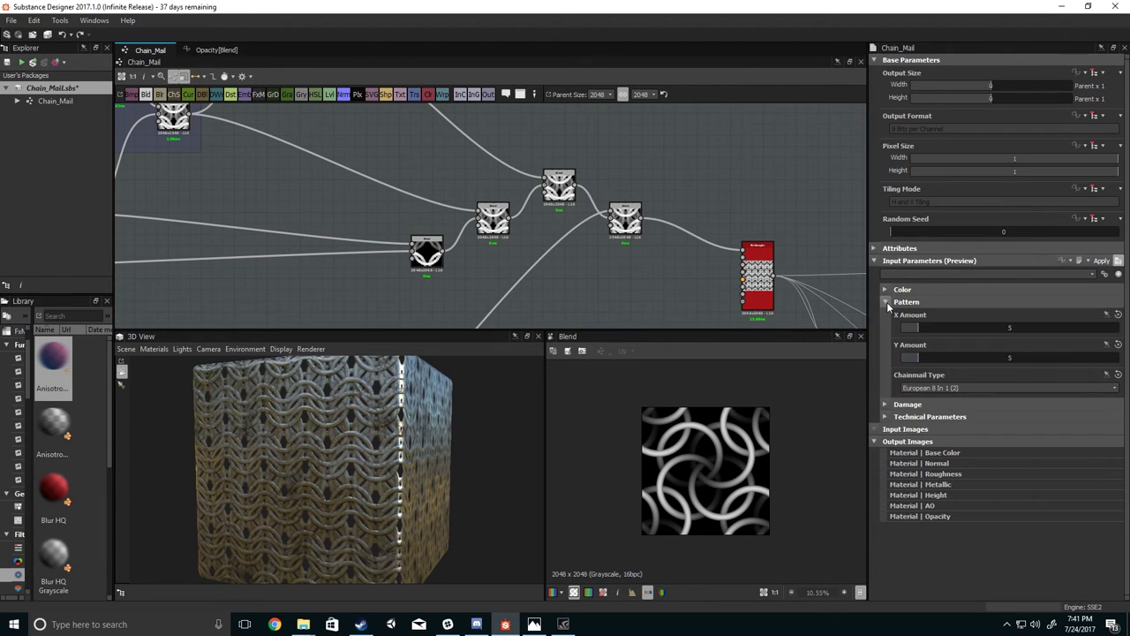
{"action": "left_click", "coordinate": [931, 387]}
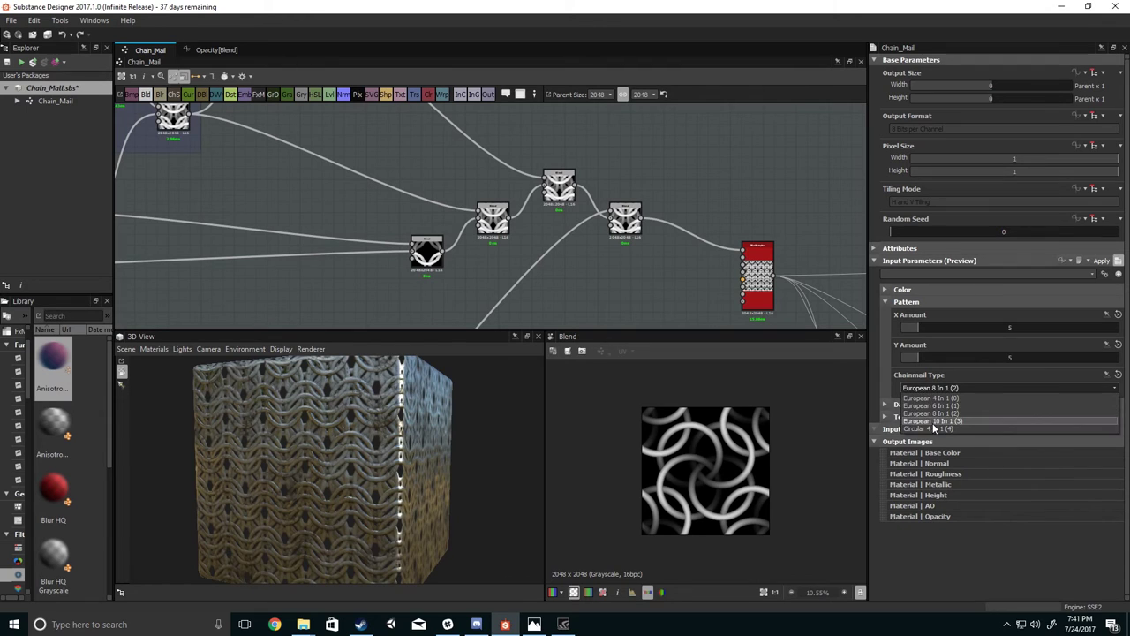
{"action": "left_click", "coordinate": [932, 423]}
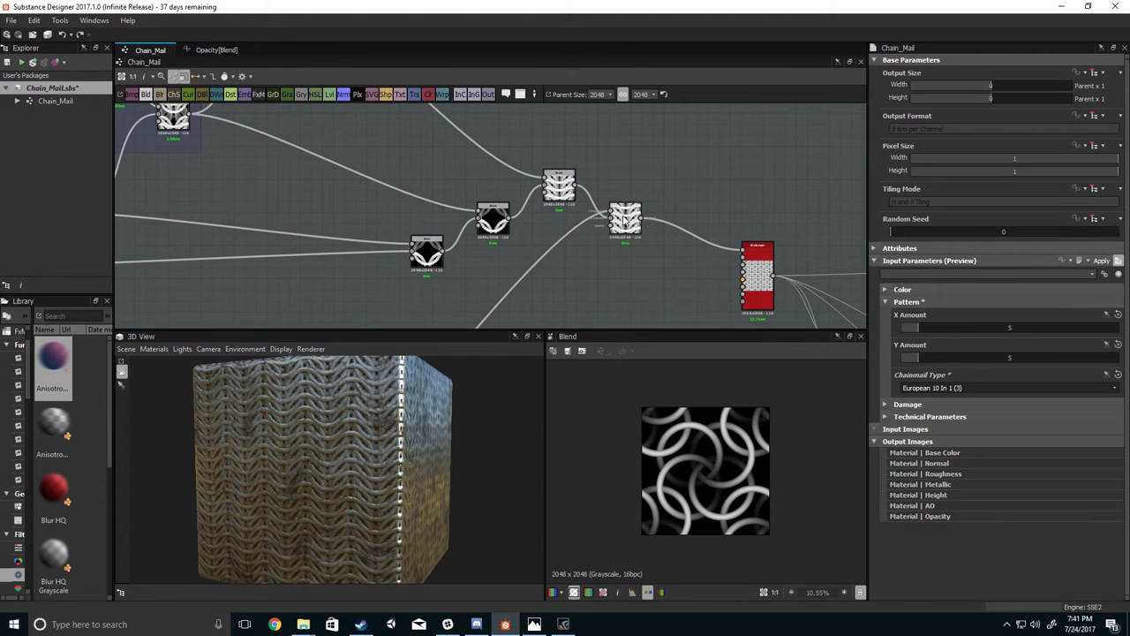
{"action": "middle_click_drag", "start_coordinate": [627, 221], "coordinate": [566, 207]}
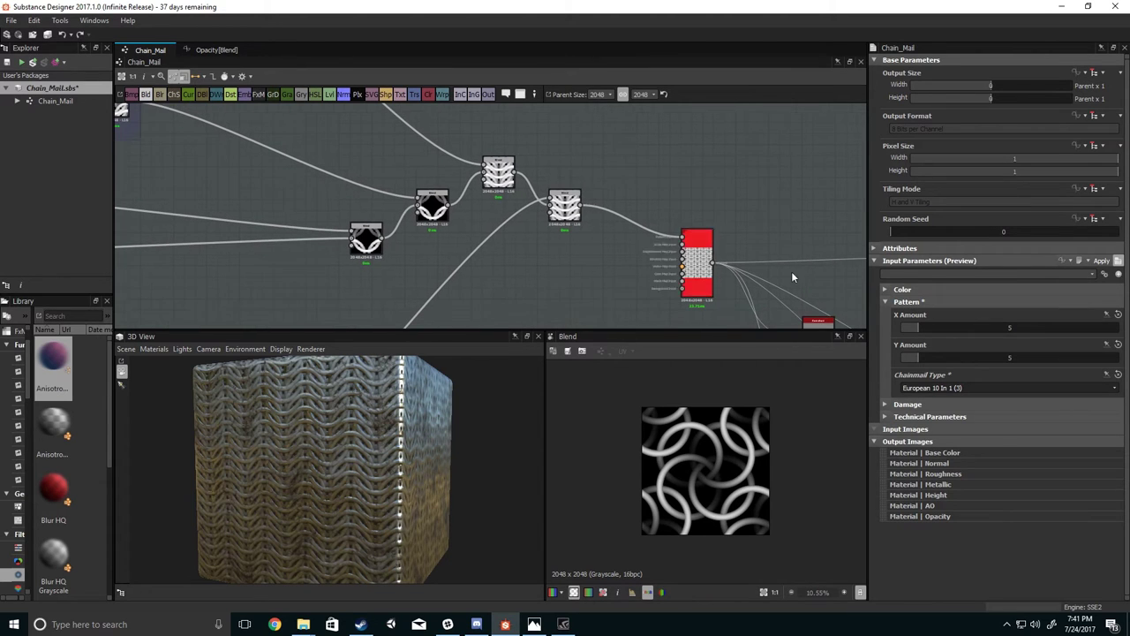
{"action": "left_click", "coordinate": [1117, 262]}
Display the output of the last switch Blend, the one feeding the Tile Sampler.
{"action": "middle_click_drag", "start_coordinate": [634, 293], "coordinate": [577, 260]}
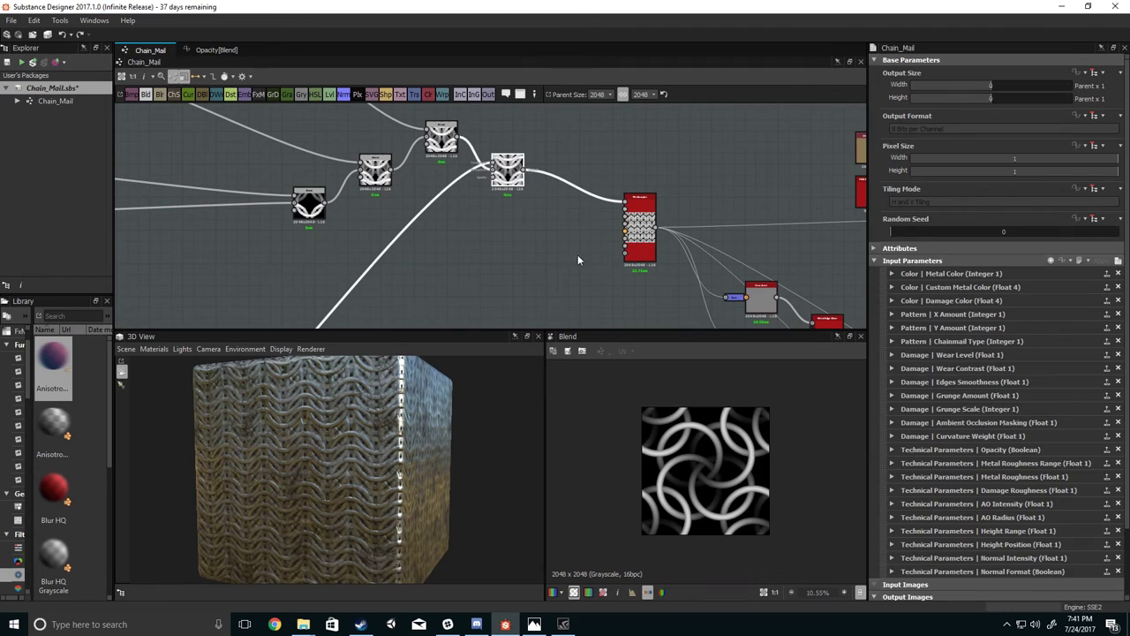
{"action": "double_click", "coordinate": [507, 172]}
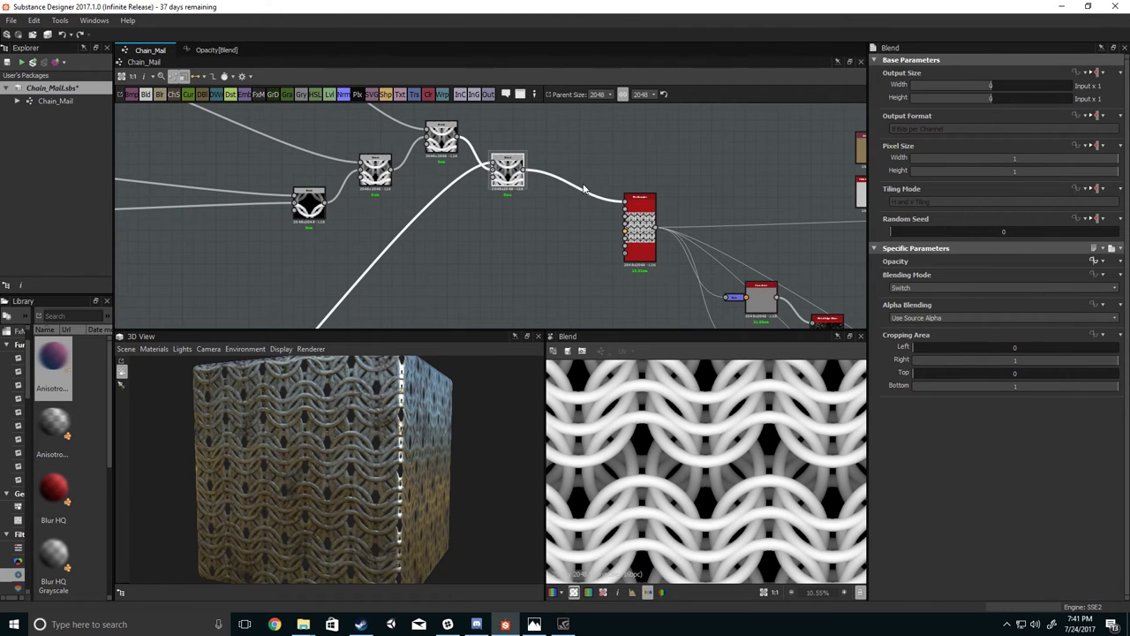
{"action": "middle_click_drag", "start_coordinate": [561, 187], "coordinate": [538, 196]}
Show the Tile Sampler's parameters and display its output as a single untiled image.
{"action": "left_click", "coordinate": [622, 242]}
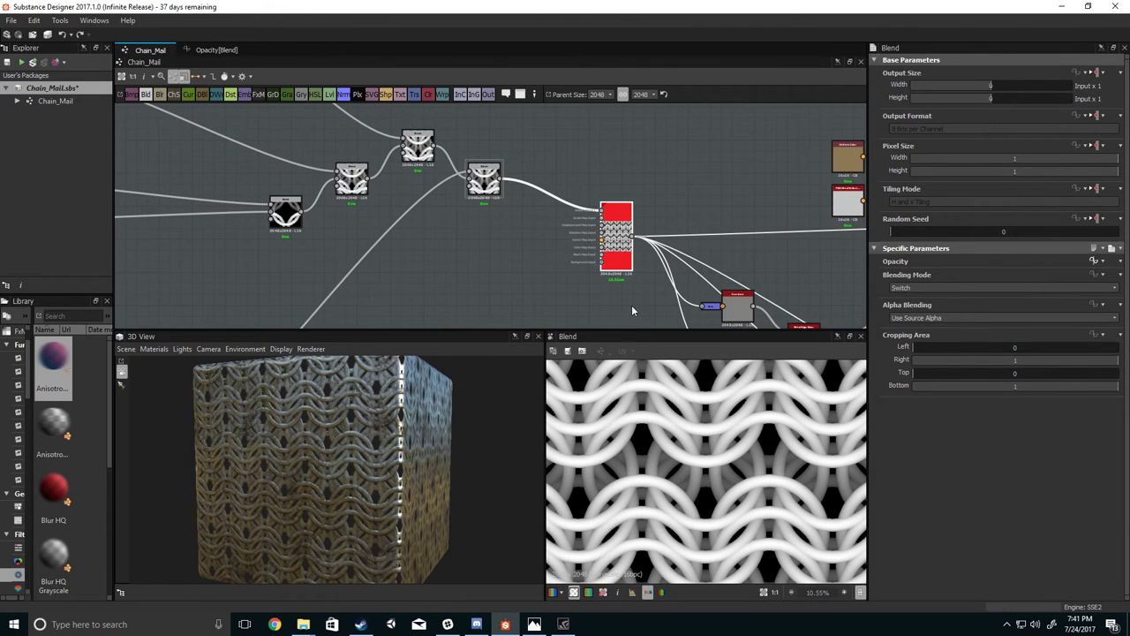
{"action": "middle_click_drag", "start_coordinate": [601, 269], "coordinate": [570, 228]}
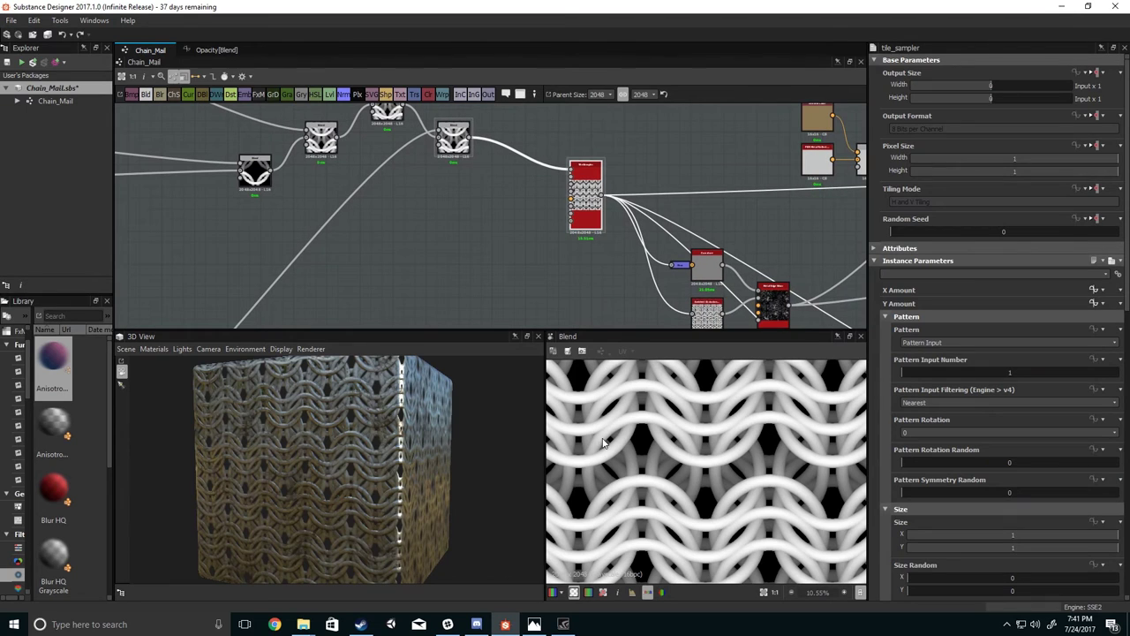
{"action": "scroll", "coordinate": [645, 447], "scroll_direction": "down", "scroll_amount": 4}
{"action": "key", "text": "space"}
{"action": "scroll", "coordinate": [645, 448], "scroll_direction": "down", "scroll_amount": 4}
{"action": "scroll", "coordinate": [644, 448], "scroll_direction": "up", "scroll_amount": 5}
{"action": "double_click", "coordinate": [598, 205]}
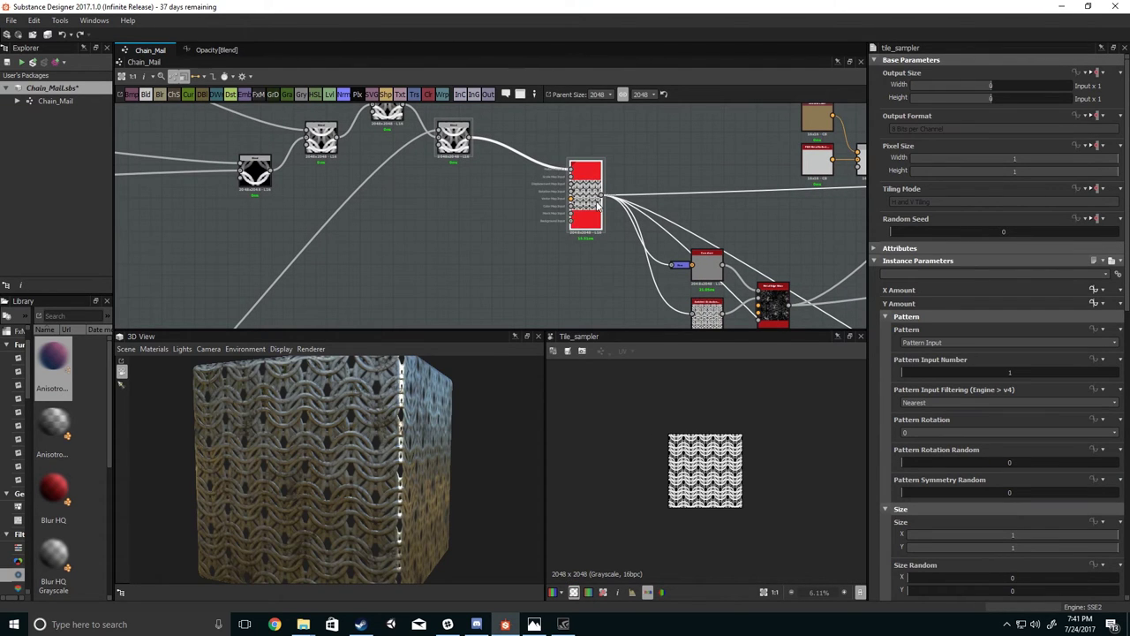
{"action": "scroll", "coordinate": [660, 451], "scroll_direction": "up", "scroll_amount": 3}
Examine the Tile Sampler's repeated ring pattern up close and trace its connections to the material output branches.
{"action": "middle_click_drag", "start_coordinate": [670, 263], "coordinate": [497, 239]}
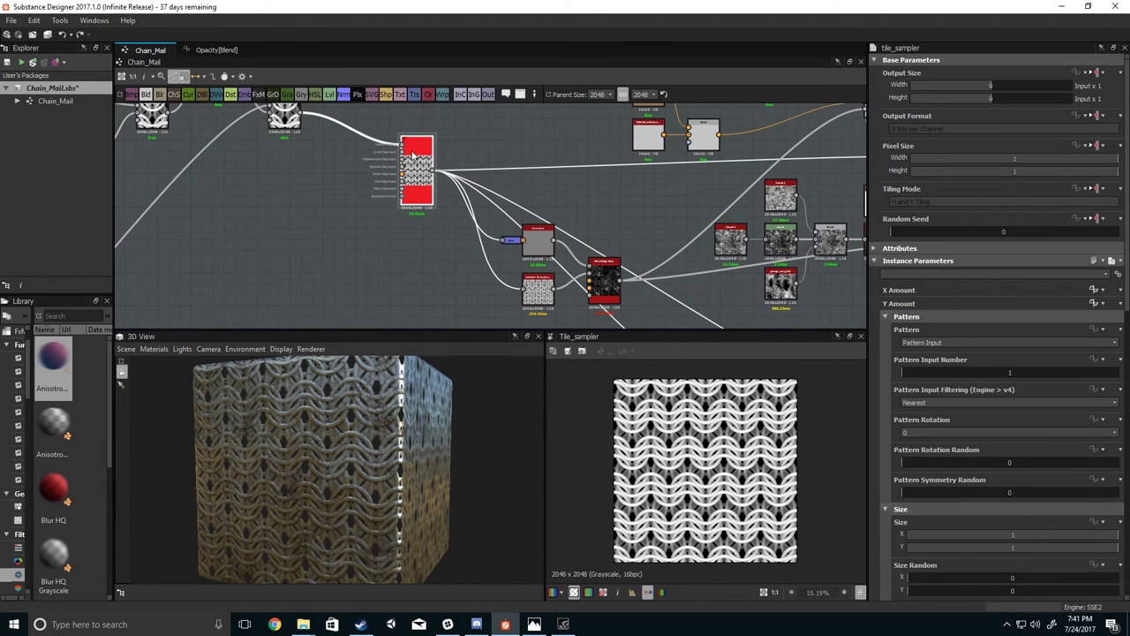
{"action": "scroll", "coordinate": [413, 156], "scroll_direction": "up", "scroll_amount": 1}
{"action": "middle_click_drag", "start_coordinate": [414, 154], "coordinate": [372, 229]}
{"action": "scroll", "coordinate": [709, 481], "scroll_direction": "up", "scroll_amount": 2}
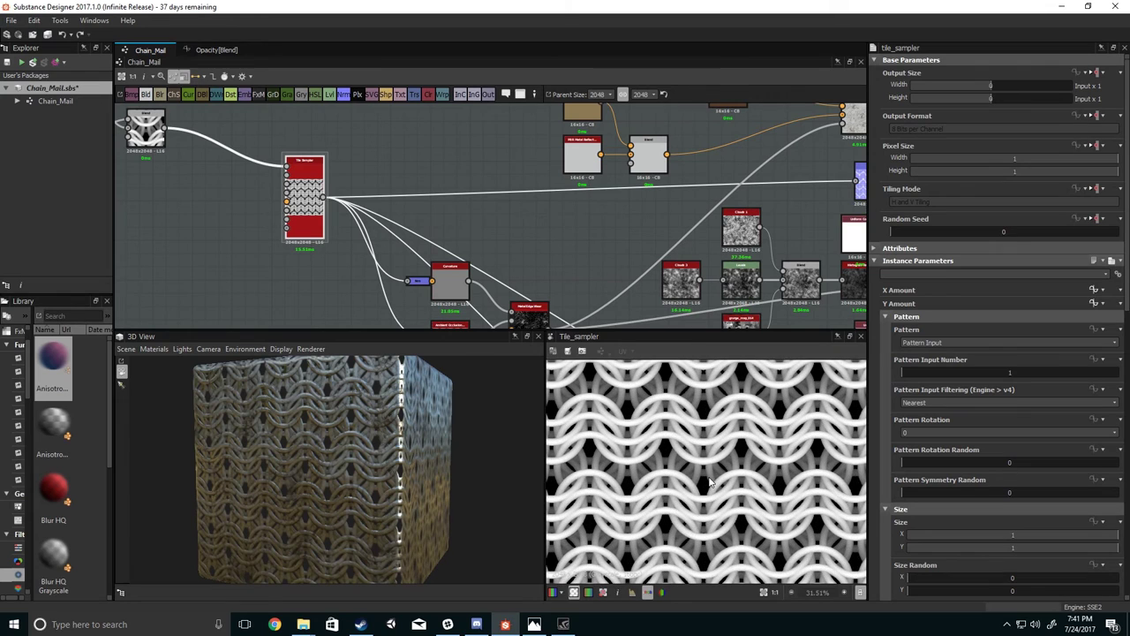
{"action": "scroll", "coordinate": [697, 476], "scroll_direction": "down", "scroll_amount": 2}
{"action": "scroll", "coordinate": [354, 237], "scroll_direction": "down", "scroll_amount": 2}
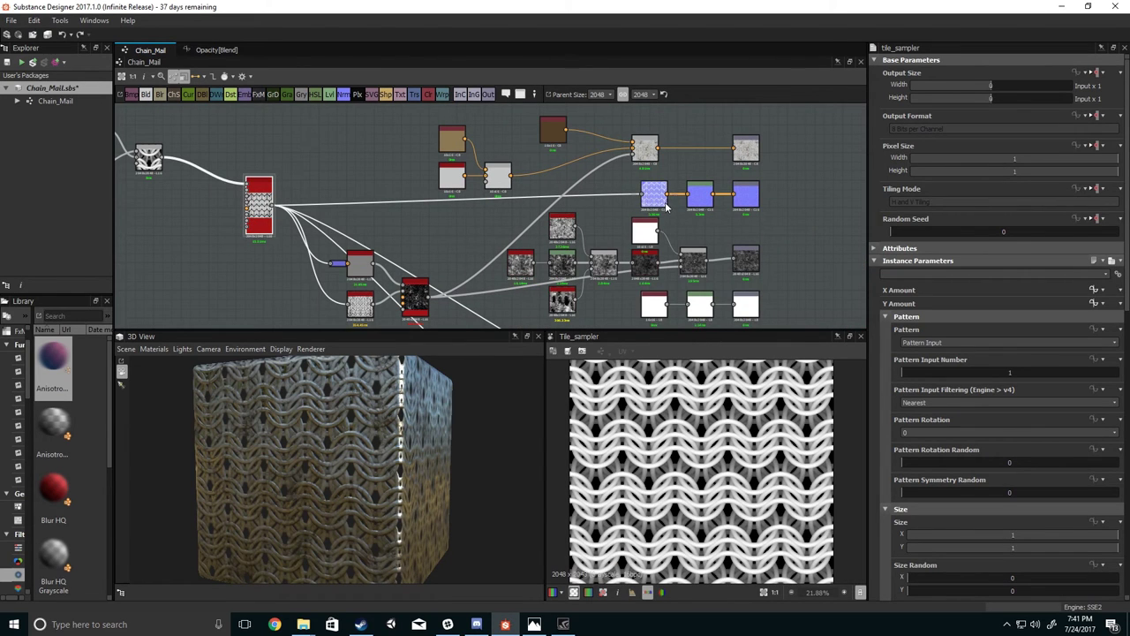
{"action": "scroll", "coordinate": [659, 204], "scroll_direction": "up", "scroll_amount": 1}
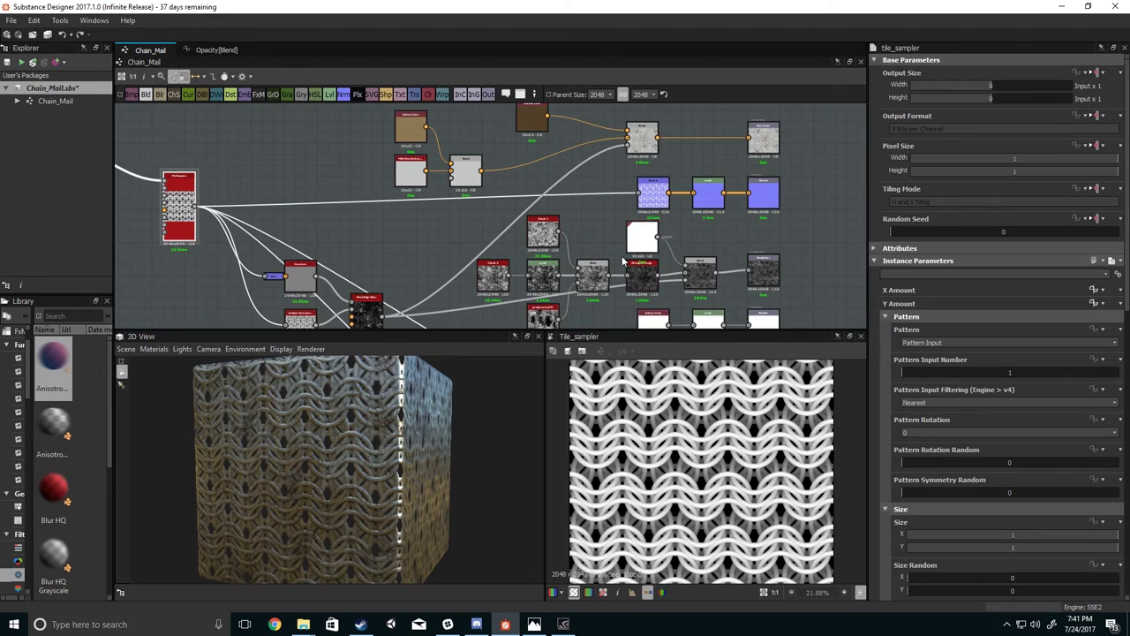
{"action": "middle_click_drag", "start_coordinate": [605, 297], "coordinate": [681, 171]}
{"action": "scroll", "coordinate": [674, 177], "scroll_direction": "down", "scroll_amount": 3}
{"action": "middle_click_drag", "start_coordinate": [494, 196], "coordinate": [500, 220]}
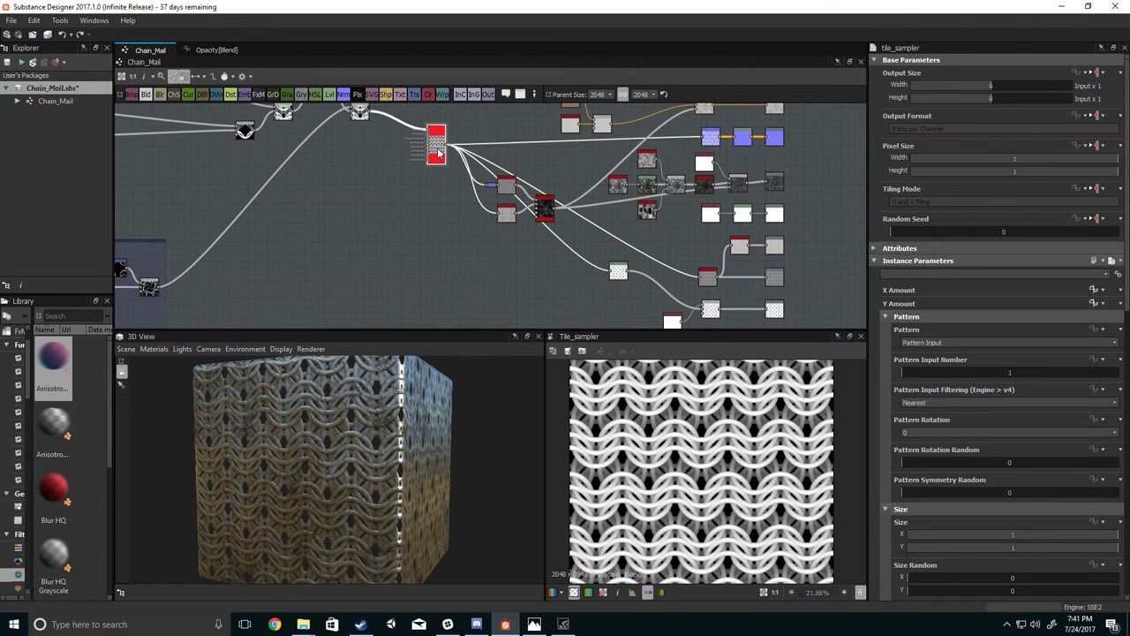
Display the Histogram Range feeding the Height output and the Ambient Occlusion node connected to it.
{"action": "middle_click_drag", "start_coordinate": [664, 259], "coordinate": [523, 265]}
{"action": "scroll", "coordinate": [610, 252], "scroll_direction": "up", "scroll_amount": 5}
{"action": "double_click", "coordinate": [605, 255]}
{"action": "scroll", "coordinate": [521, 269], "scroll_direction": "up", "scroll_amount": 4}
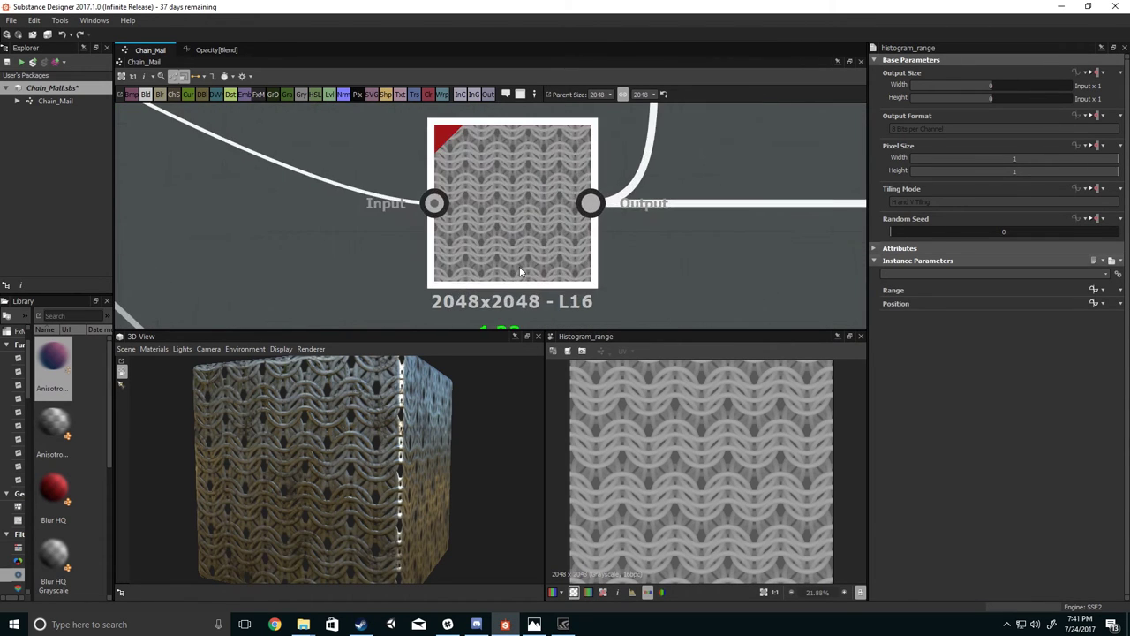
{"action": "scroll", "coordinate": [521, 272], "scroll_direction": "down", "scroll_amount": 5}
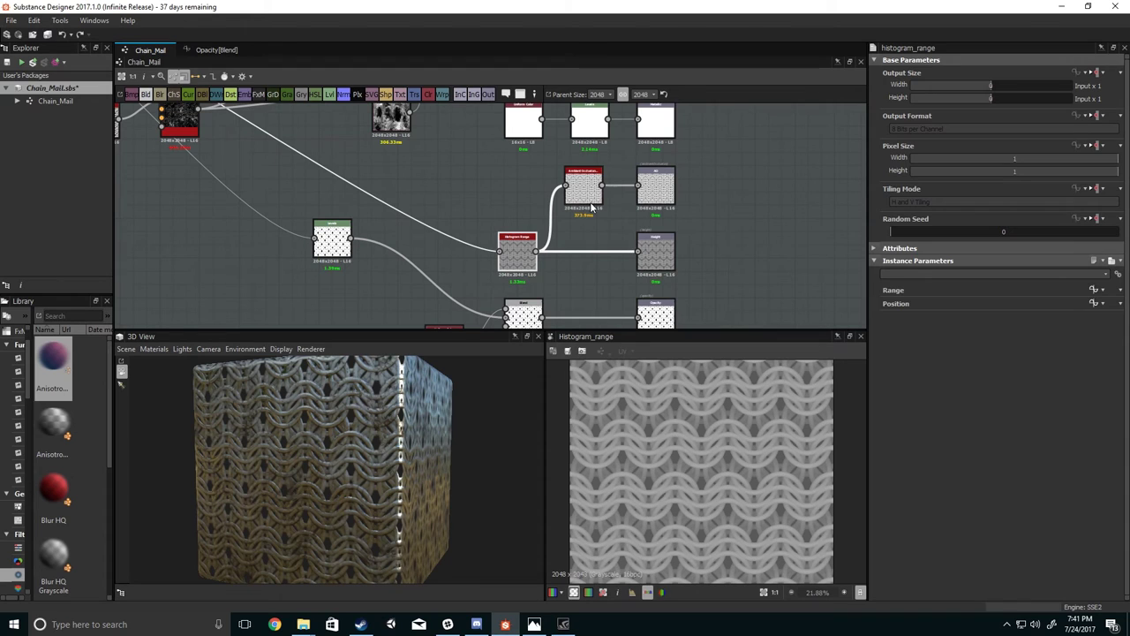
{"action": "left_click", "coordinate": [592, 200]}
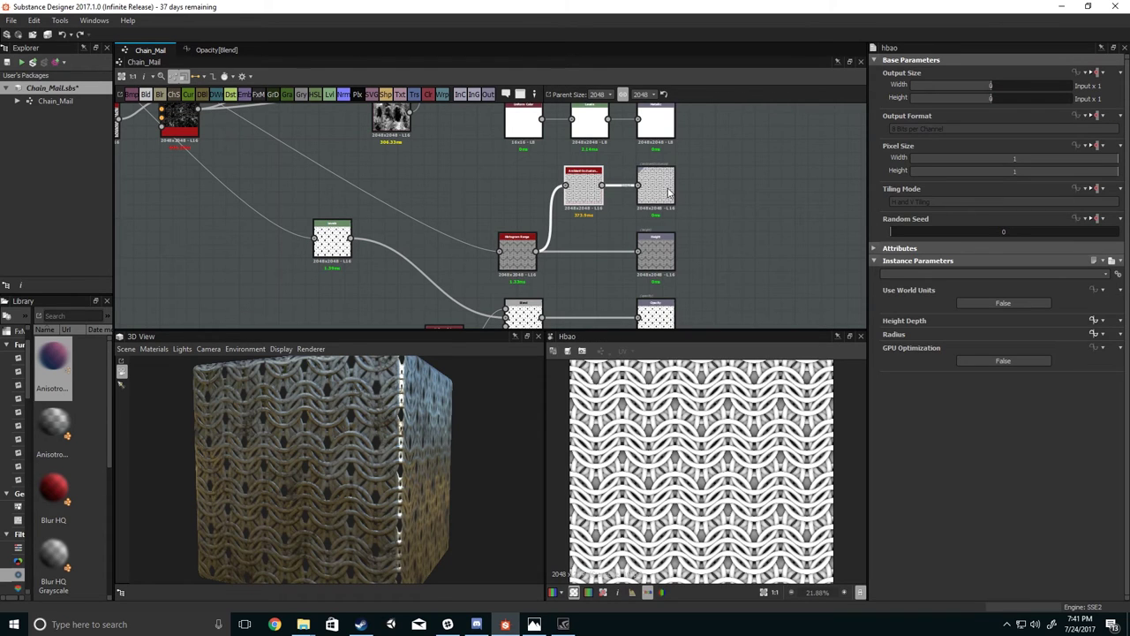
Display the Levels hole mask and the Opacity output, checking the gaps between the rings on the 3D model.
{"action": "scroll", "coordinate": [592, 196], "scroll_direction": "down", "scroll_amount": 2}
{"action": "middle_click_drag", "start_coordinate": [431, 207], "coordinate": [500, 275]}
{"action": "scroll", "coordinate": [502, 277], "scroll_direction": "up", "scroll_amount": 4}
{"action": "left_click", "coordinate": [570, 222]}
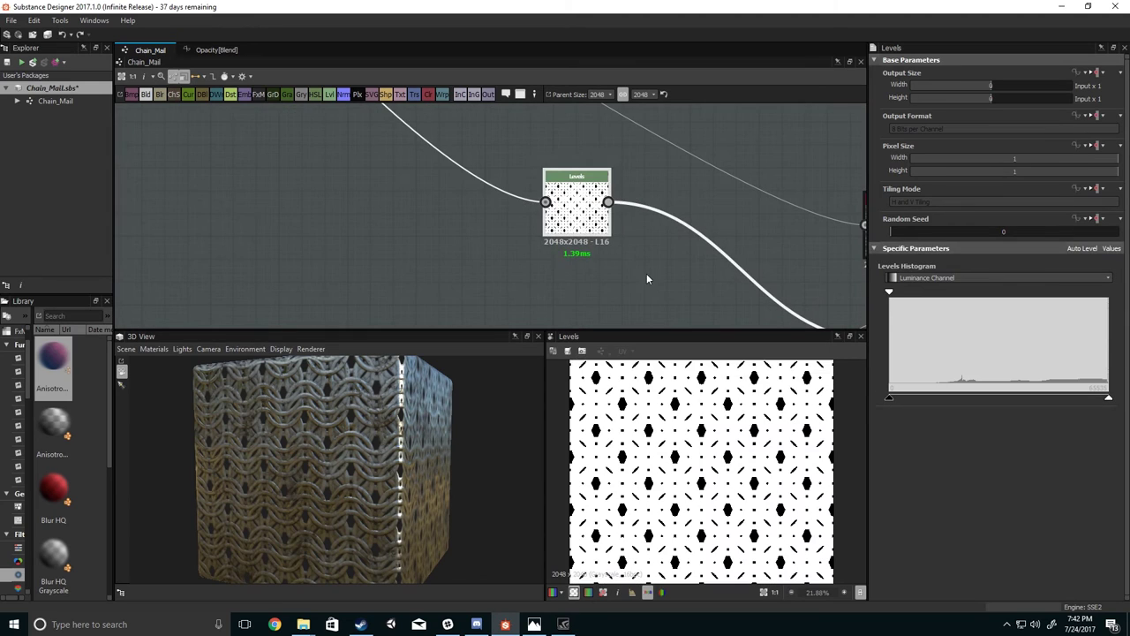
{"action": "middle_click_drag", "start_coordinate": [646, 273], "coordinate": [541, 224]}
{"action": "left_click_drag", "start_coordinate": [381, 444], "coordinate": [413, 431]}
{"action": "scroll", "coordinate": [398, 444], "scroll_direction": "up", "scroll_amount": 3}
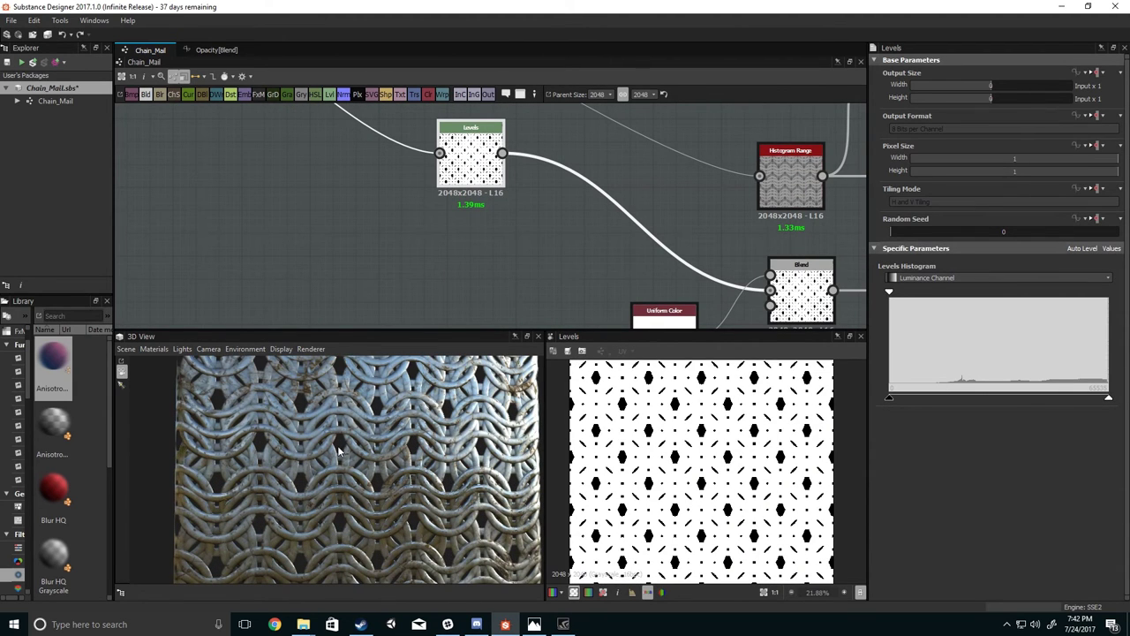
{"action": "scroll", "coordinate": [589, 256], "scroll_direction": "down", "scroll_amount": 3}
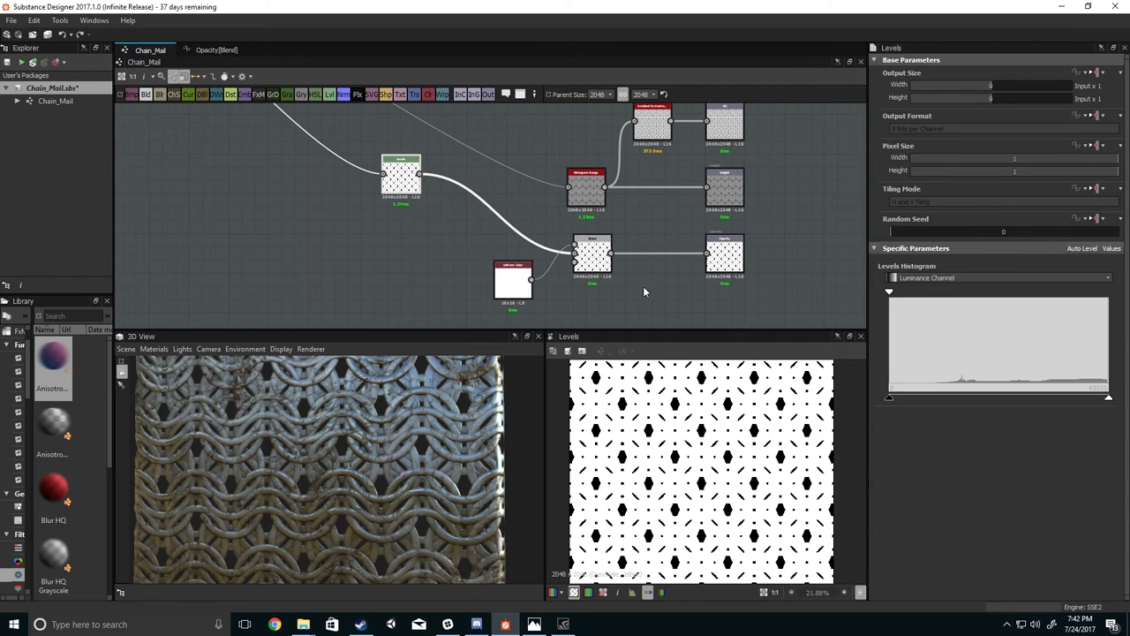
{"action": "double_click", "coordinate": [735, 254]}
{"action": "scroll", "coordinate": [694, 367], "scroll_direction": "down", "scroll_amount": 2}
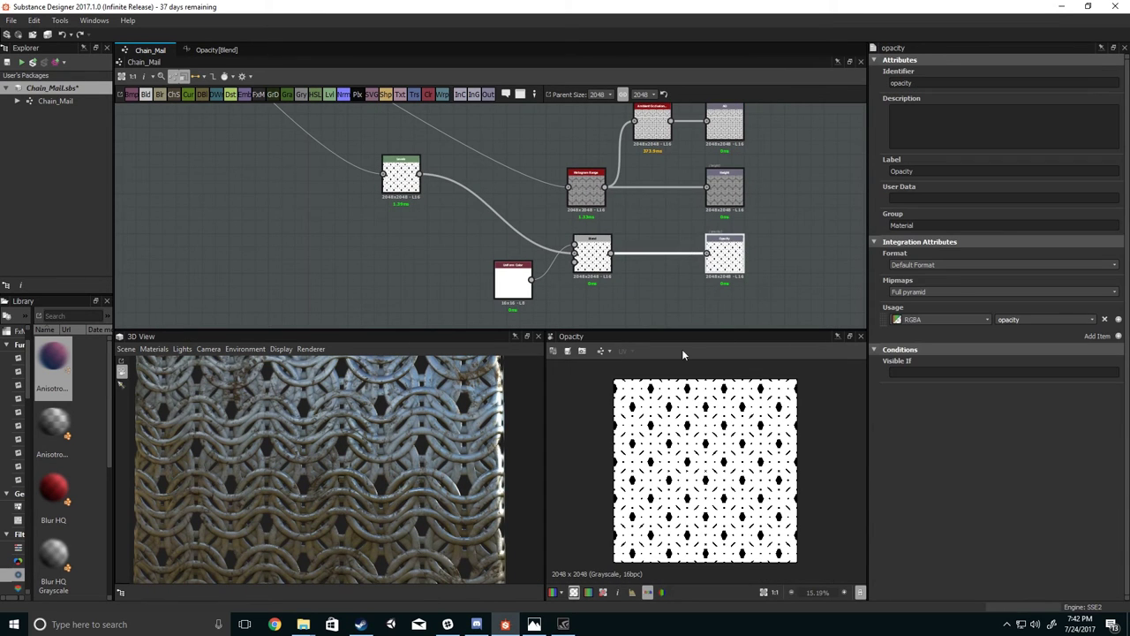
Display the Histogram Range in the Roughness branch and examine its grunge detail up close.
{"action": "middle_click_drag", "start_coordinate": [570, 175], "coordinate": [680, 265]}
{"action": "scroll", "coordinate": [680, 265], "scroll_direction": "down", "scroll_amount": 2}
{"action": "middle_click_drag", "start_coordinate": [547, 220], "coordinate": [570, 274]}
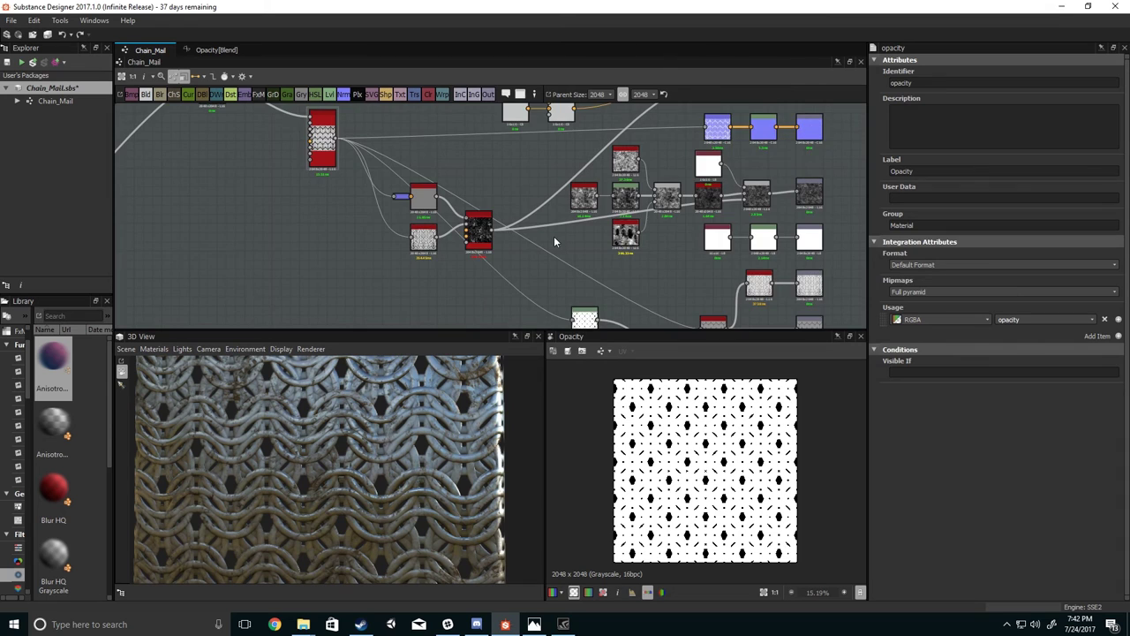
{"action": "scroll", "coordinate": [555, 243], "scroll_direction": "up", "scroll_amount": 2}
{"action": "middle_click_drag", "start_coordinate": [579, 230], "coordinate": [450, 266]}
{"action": "scroll", "coordinate": [580, 266], "scroll_direction": "up", "scroll_amount": 2}
{"action": "middle_click_drag", "start_coordinate": [578, 242], "coordinate": [514, 279]}
{"action": "double_click", "coordinate": [615, 236]}
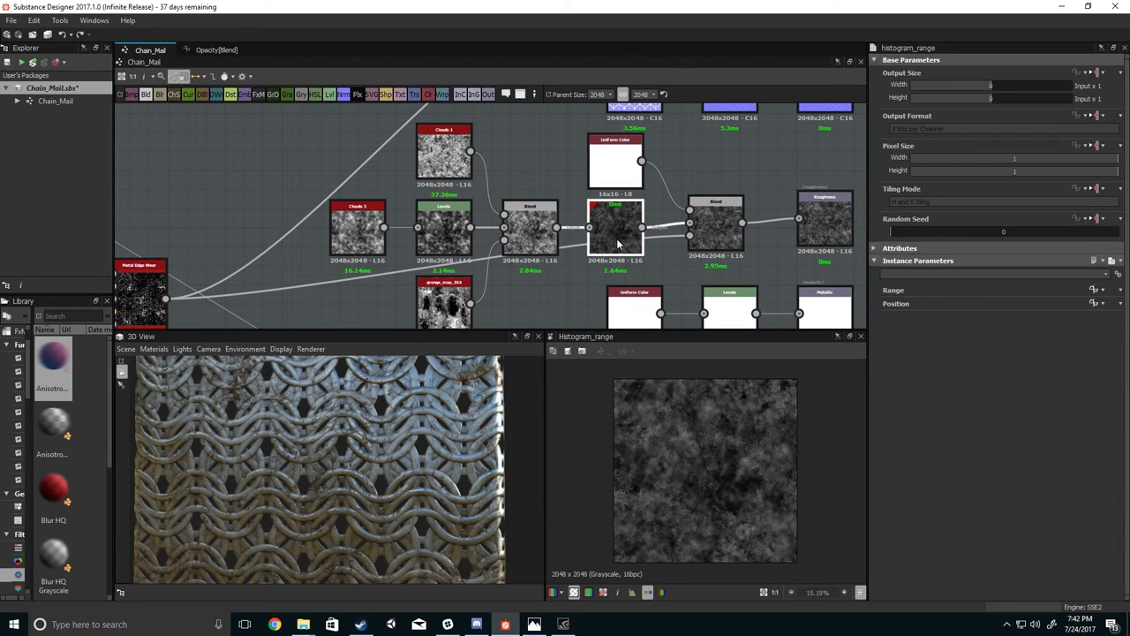
{"action": "scroll", "coordinate": [662, 452], "scroll_direction": "up", "scroll_amount": 4}
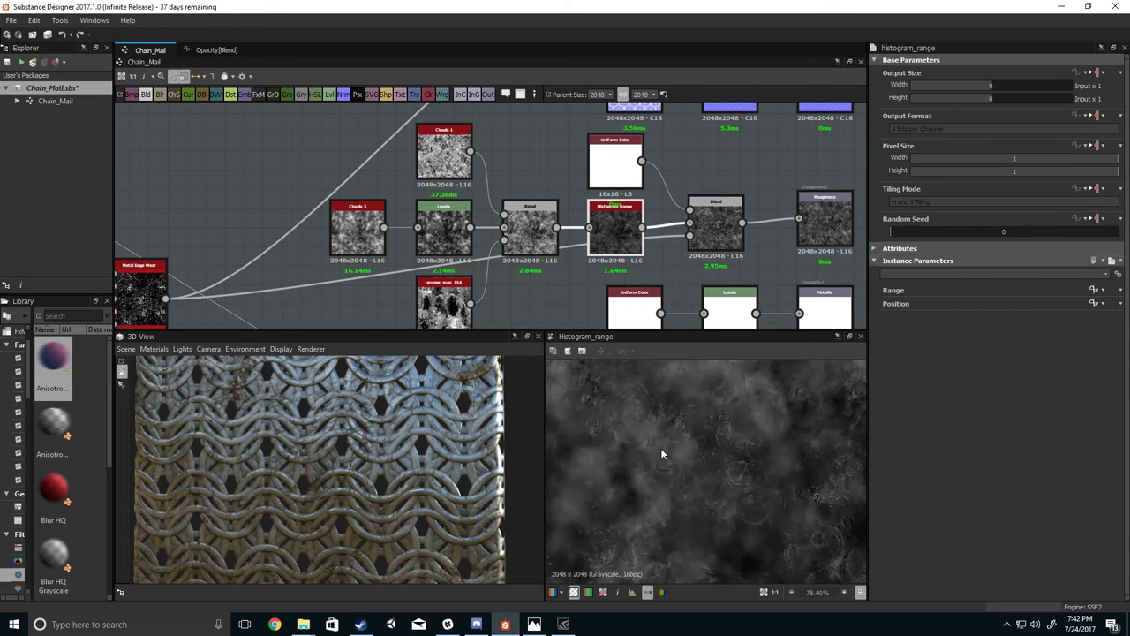
Display the Blend that combines Clouds 1, the Levels node and grunge_map_014 in the Roughness branch.
{"action": "middle_click_drag", "start_coordinate": [570, 236], "coordinate": [585, 216]}
{"action": "double_click", "coordinate": [544, 226]}
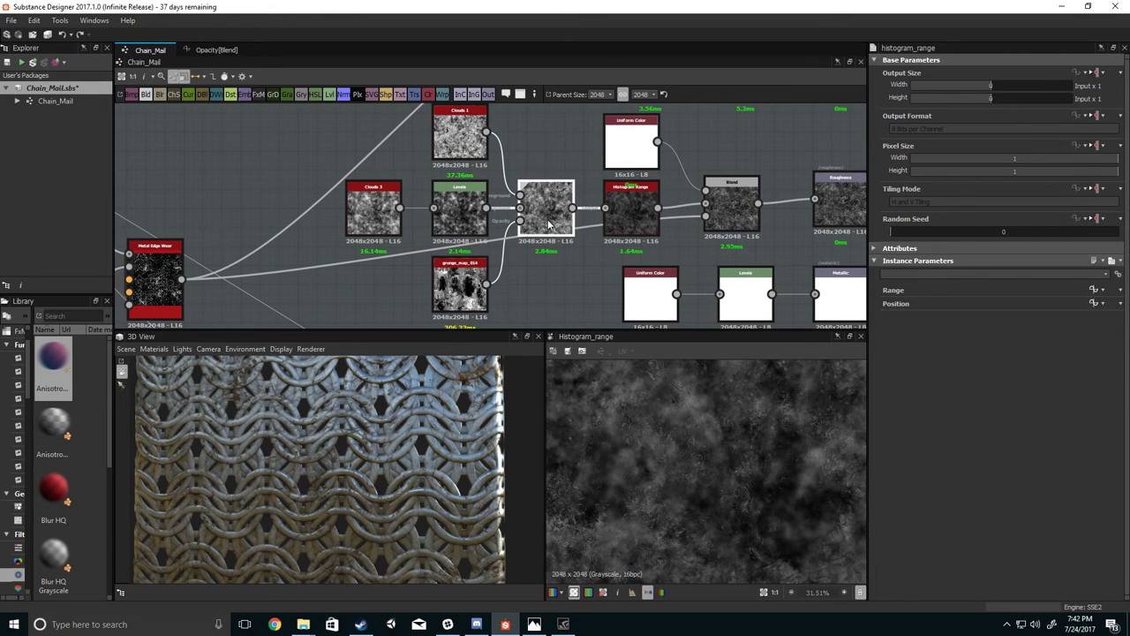
{"action": "scroll", "coordinate": [641, 419], "scroll_direction": "down", "scroll_amount": 3}
{"action": "mouse_move", "coordinate": [509, 218]}
{"action": "middle_mouse_down"}
{"action": "mouse_move", "coordinate": [543, 204]}
{"action": "mouse_move", "coordinate": [536, 253]}
{"action": "mouse_move", "coordinate": [528, 229]}
{"action": "middle_mouse_up"}
{"action": "scroll", "coordinate": [534, 251], "scroll_direction": "down", "scroll_amount": 2}
{"action": "scroll", "coordinate": [508, 232], "scroll_direction": "up", "scroll_amount": 2}
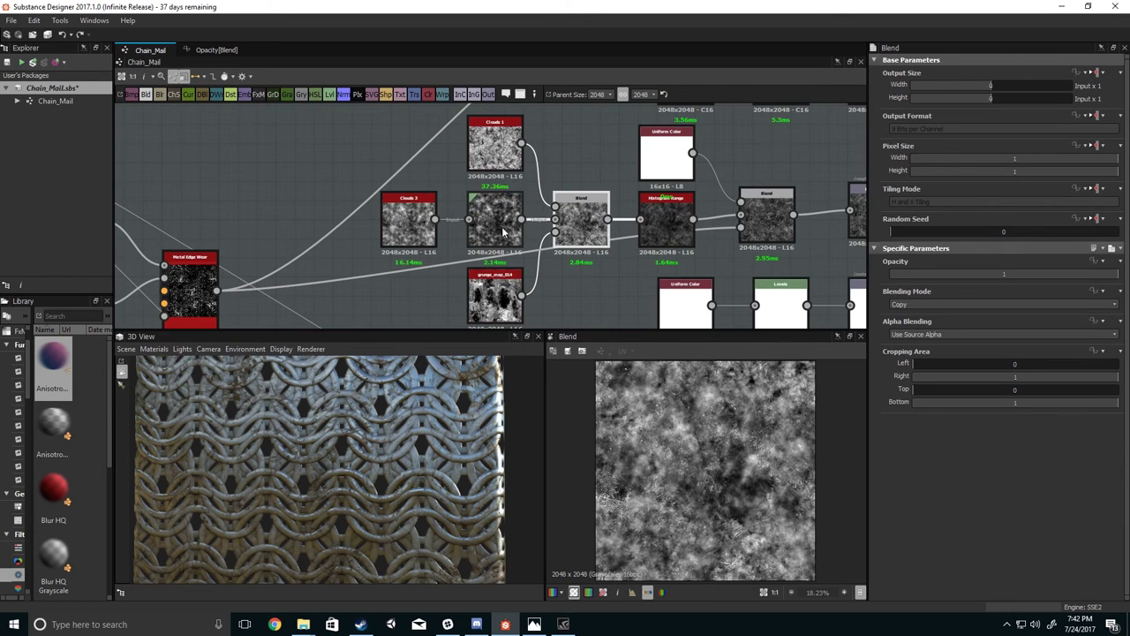
{"action": "middle_click_drag", "start_coordinate": [487, 274], "coordinate": [483, 261]}
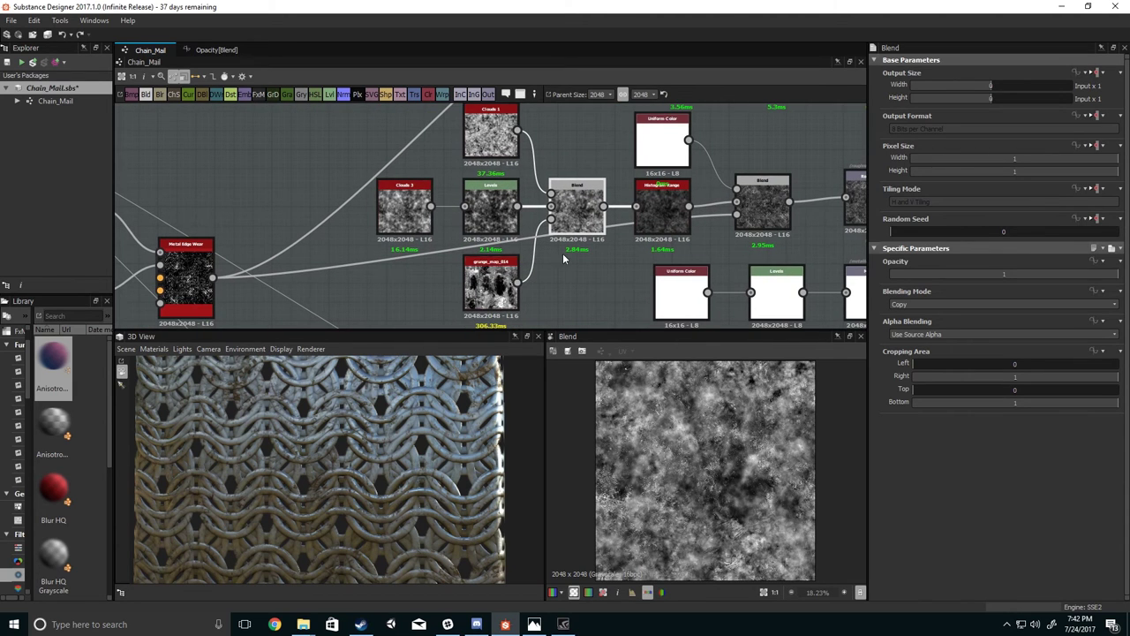
Display the Blend feeding the Roughness output and examine its scratched metal detail up close.
{"action": "middle_click_drag", "start_coordinate": [608, 273], "coordinate": [456, 262]}
{"action": "double_click", "coordinate": [616, 199]}
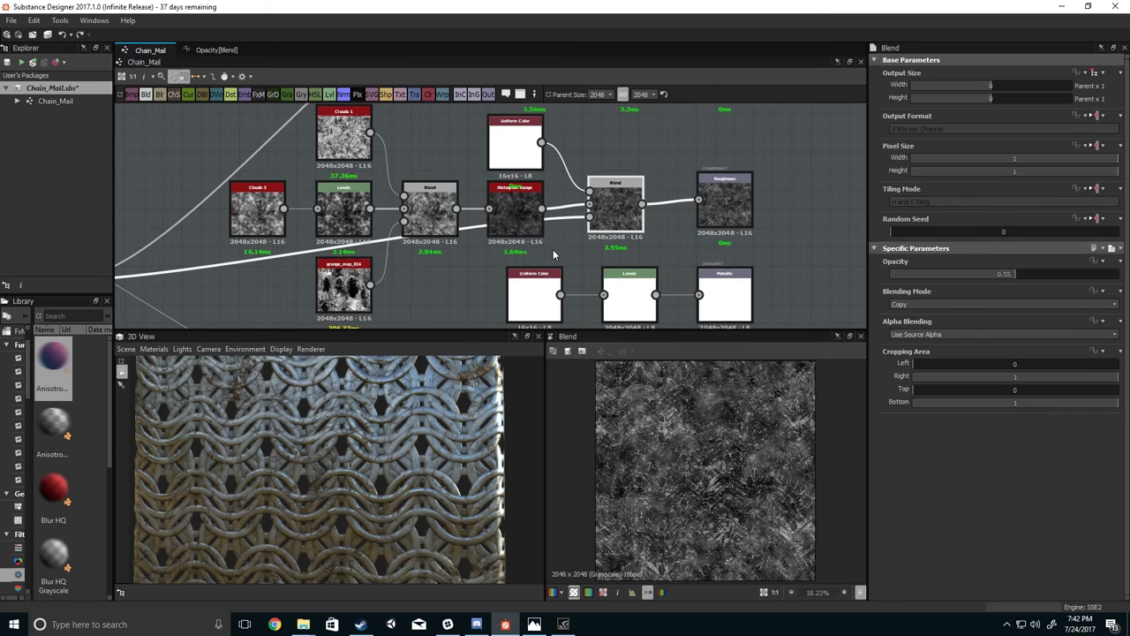
{"action": "middle_click_drag", "start_coordinate": [553, 249], "coordinate": [585, 225]}
{"action": "scroll", "coordinate": [723, 450], "scroll_direction": "up", "scroll_amount": 4}
{"action": "scroll", "coordinate": [457, 206], "scroll_direction": "down", "scroll_amount": 3}
Trace the roughness mask back to its source nodes and display the Normal and Curvature nodes in turn.
{"action": "middle_click_drag", "start_coordinate": [457, 206], "coordinate": [688, 204]}
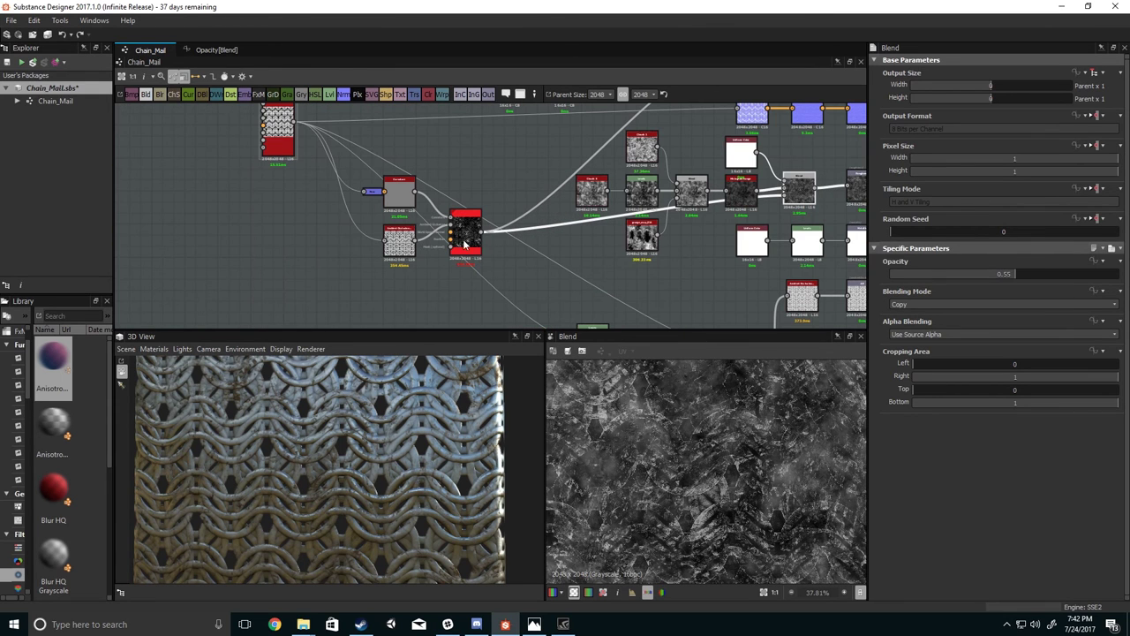
{"action": "middle_click_drag", "start_coordinate": [456, 237], "coordinate": [513, 257]}
{"action": "scroll", "coordinate": [377, 169], "scroll_direction": "up", "scroll_amount": 4}
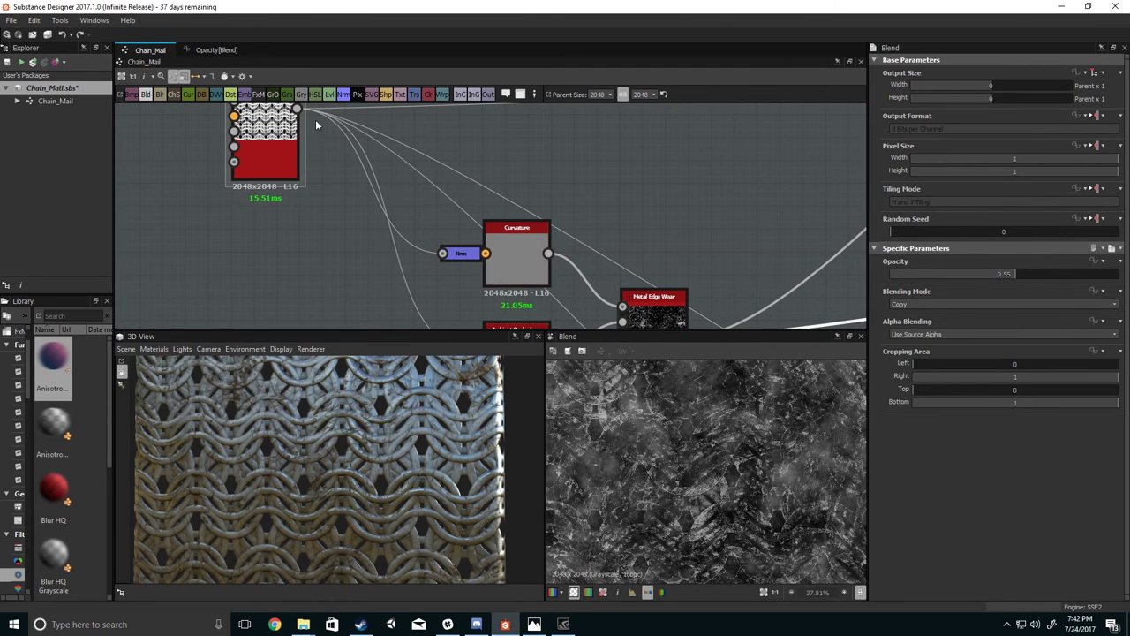
{"action": "double_click", "coordinate": [460, 253]}
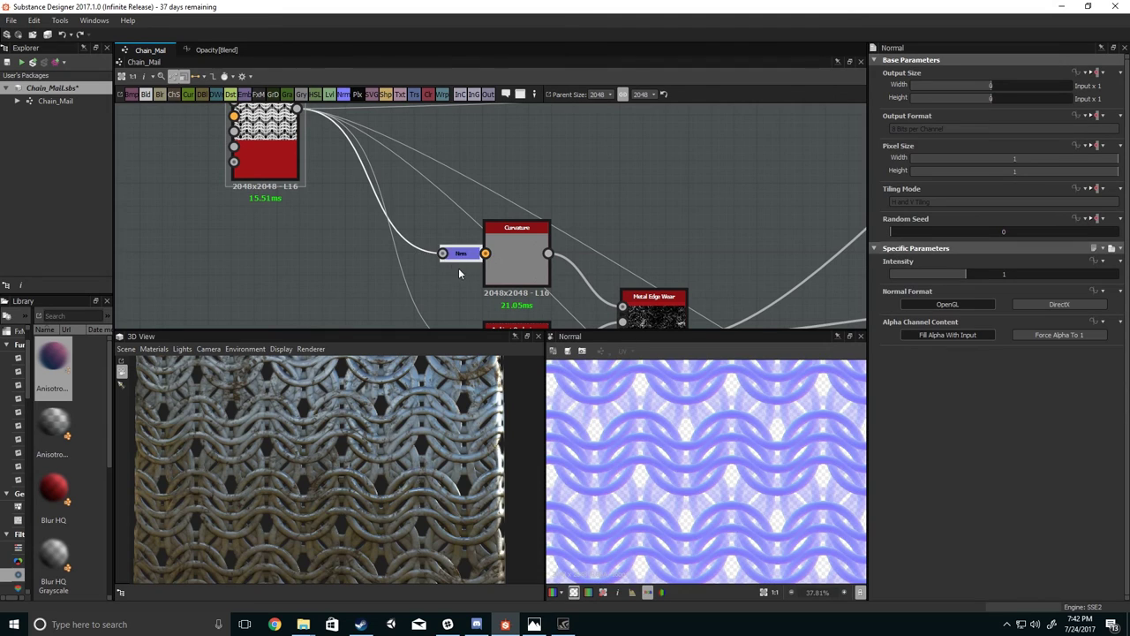
{"action": "middle_click_drag", "start_coordinate": [496, 292], "coordinate": [464, 271]}
{"action": "double_click", "coordinate": [471, 240]}
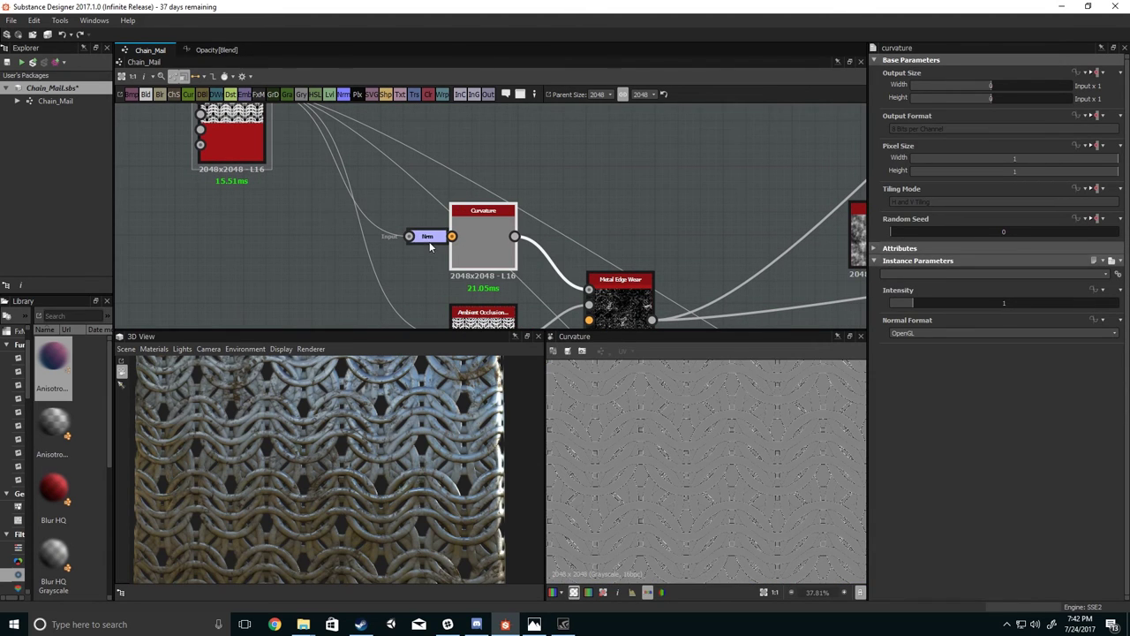
{"action": "middle_click_drag", "start_coordinate": [446, 227], "coordinate": [444, 256]}
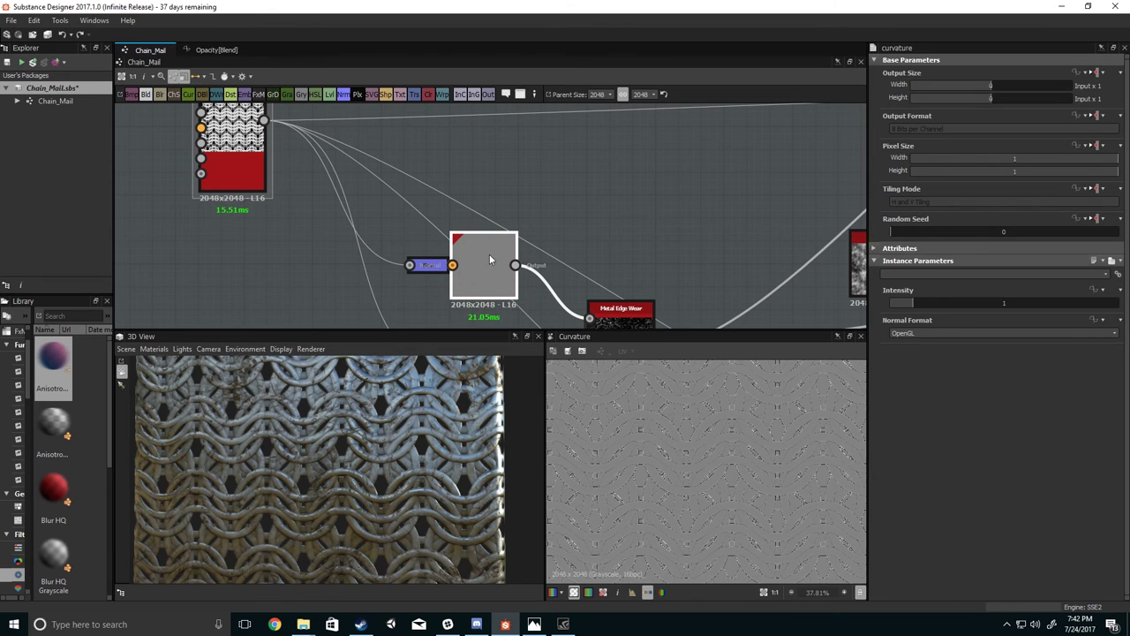
Display the Metal Edge Wear node and check its Curvature, Ambient Occlusion, World Space Normal, Position and Mask inputs.
{"action": "middle_click_drag", "start_coordinate": [491, 256], "coordinate": [463, 180]}
{"action": "left_click", "coordinate": [600, 271]}
{"action": "double_click", "coordinate": [600, 272]}
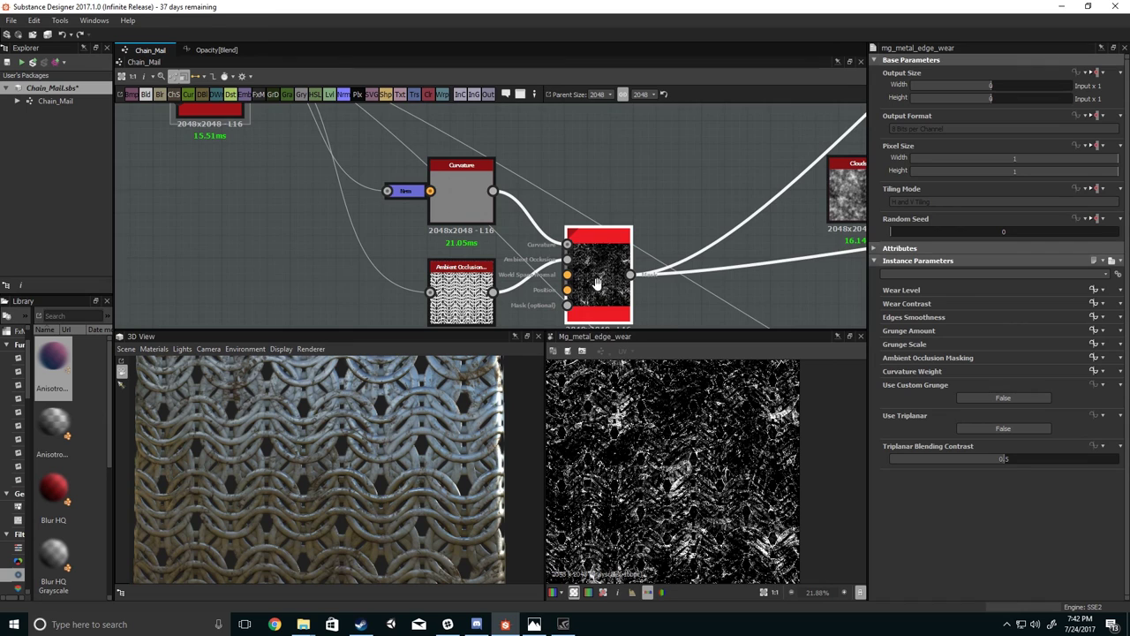
{"action": "middle_click_drag", "start_coordinate": [597, 283], "coordinate": [591, 233]}
{"action": "scroll", "coordinate": [631, 433], "scroll_direction": "up", "scroll_amount": 2}
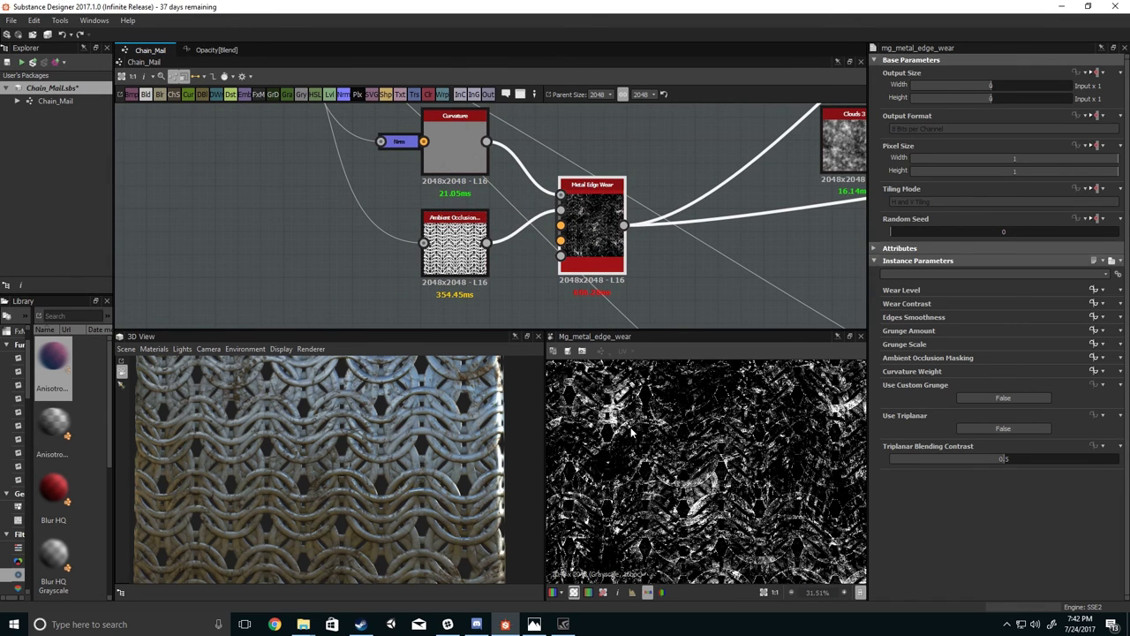
{"action": "scroll", "coordinate": [551, 201], "scroll_direction": "up", "scroll_amount": 2}
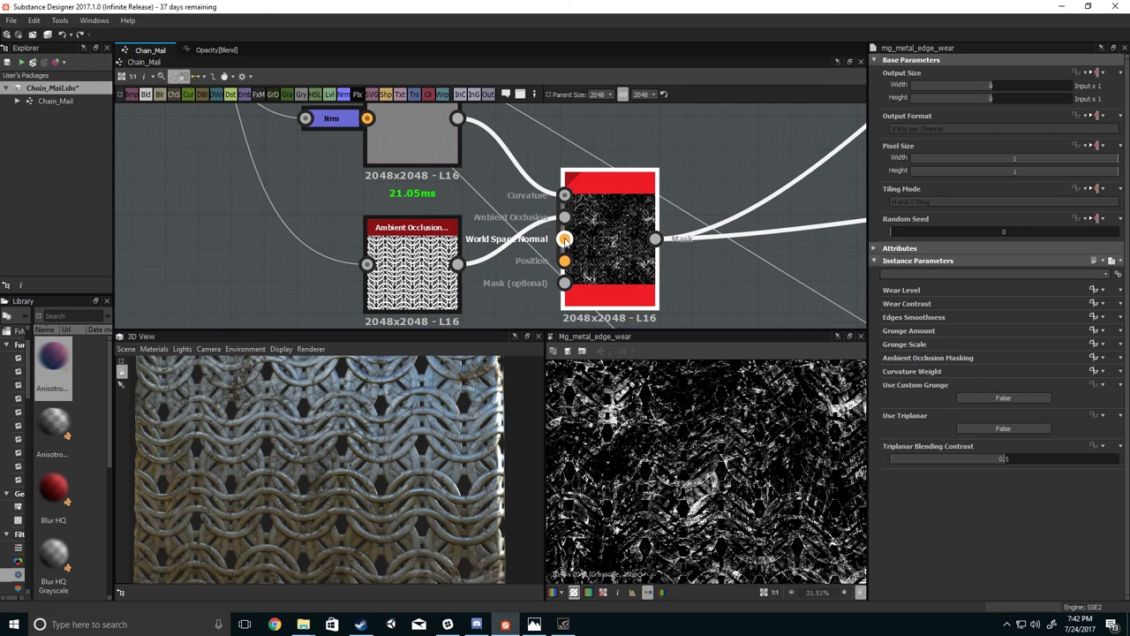
{"action": "scroll", "coordinate": [566, 264], "scroll_direction": "down", "scroll_amount": 3}
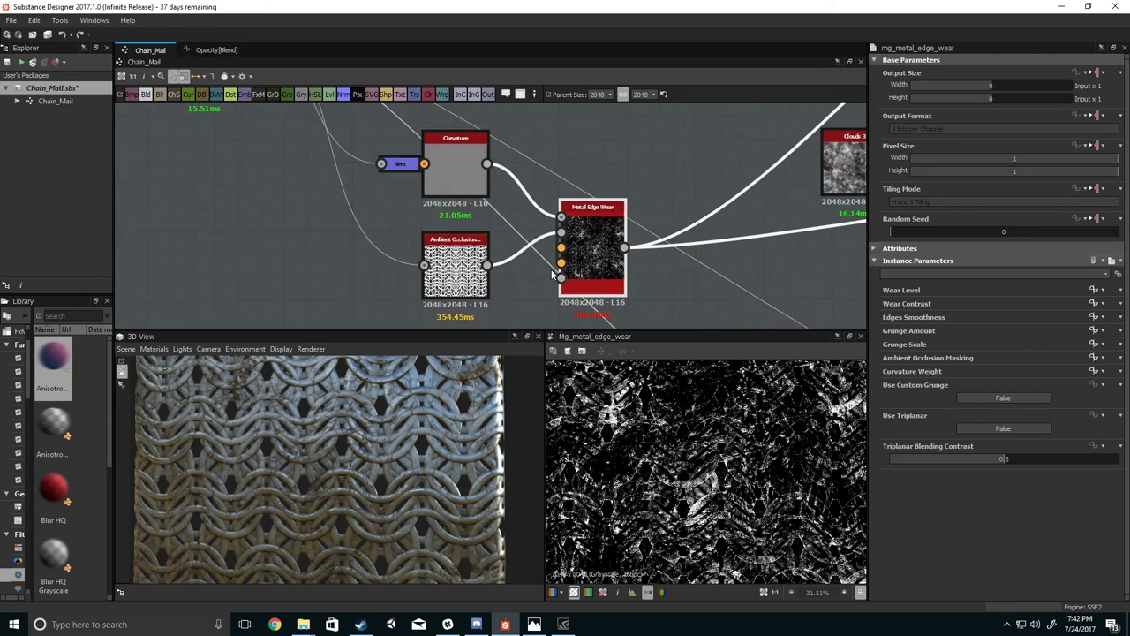
{"action": "middle_click_drag", "start_coordinate": [556, 275], "coordinate": [549, 239]}
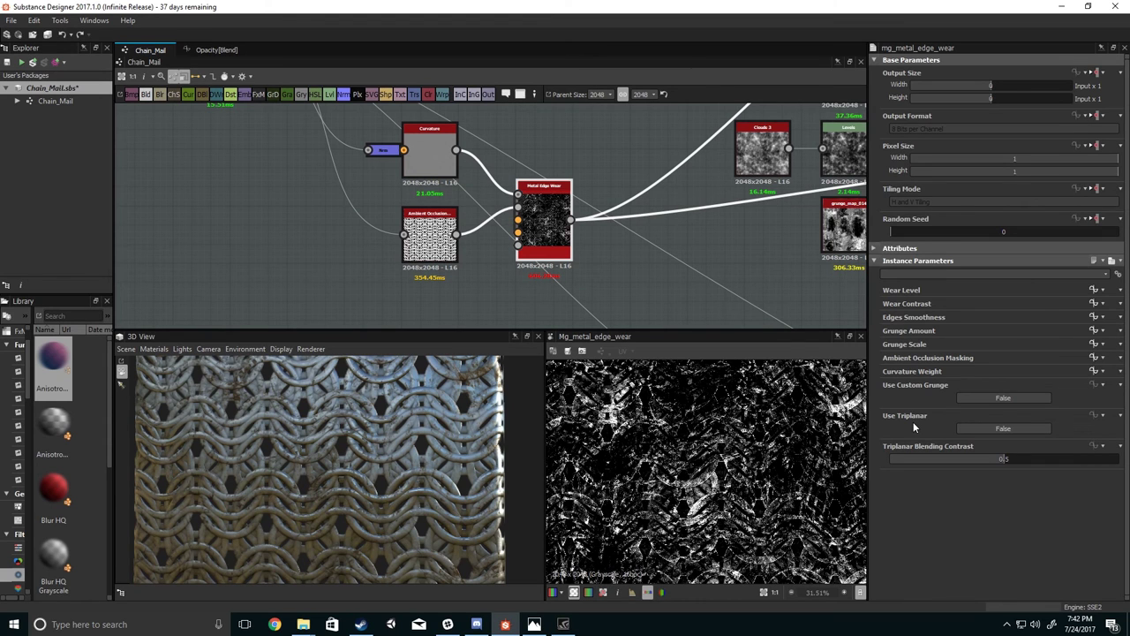
Examine the Metal Edge Wear mask up close around the ring edges and follow its output connections.
{"action": "scroll", "coordinate": [588, 265], "scroll_direction": "up", "scroll_amount": 3}
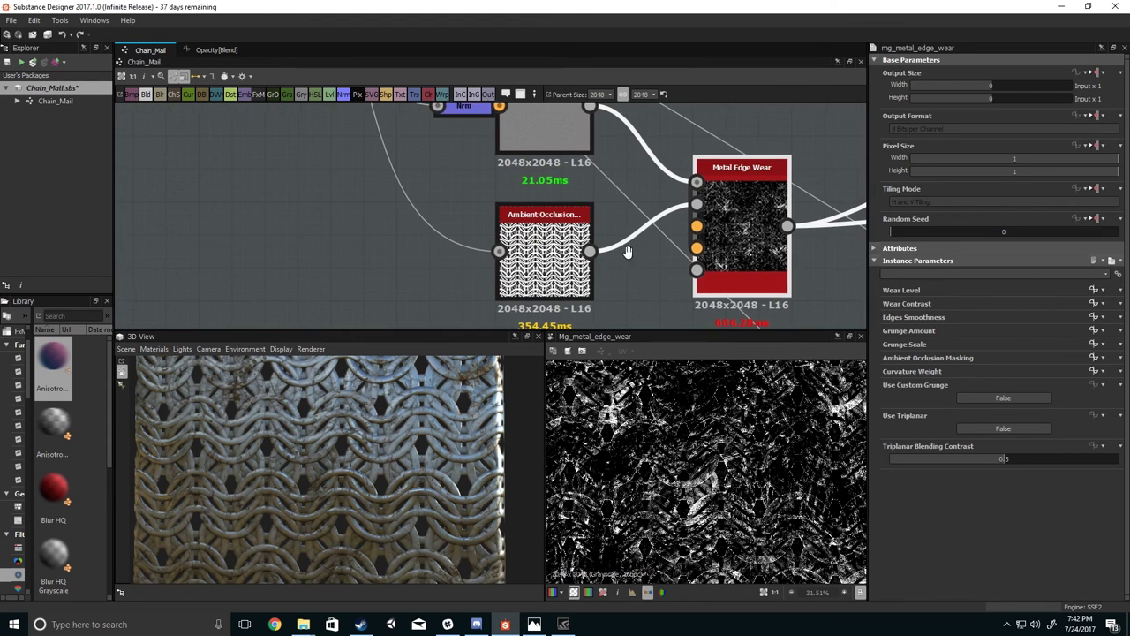
{"action": "middle_click_drag", "start_coordinate": [627, 253], "coordinate": [482, 236]}
{"action": "scroll", "coordinate": [701, 389], "scroll_direction": "up", "scroll_amount": 3}
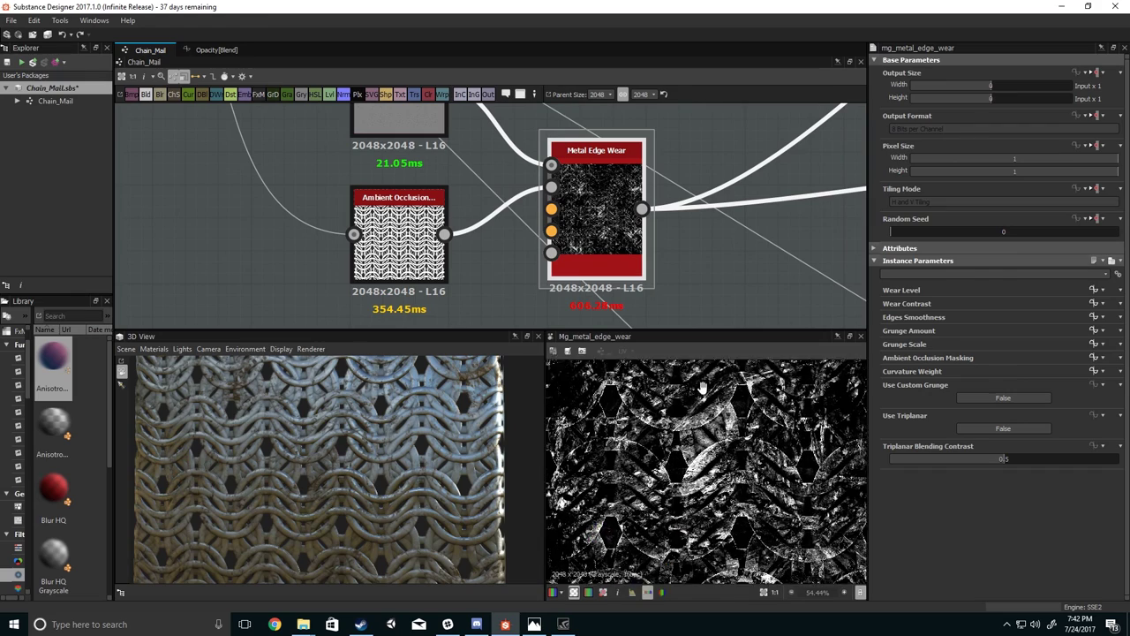
{"action": "scroll", "coordinate": [702, 388], "scroll_direction": "up", "scroll_amount": 3}
{"action": "middle_click_drag", "start_coordinate": [613, 439], "coordinate": [790, 466]}
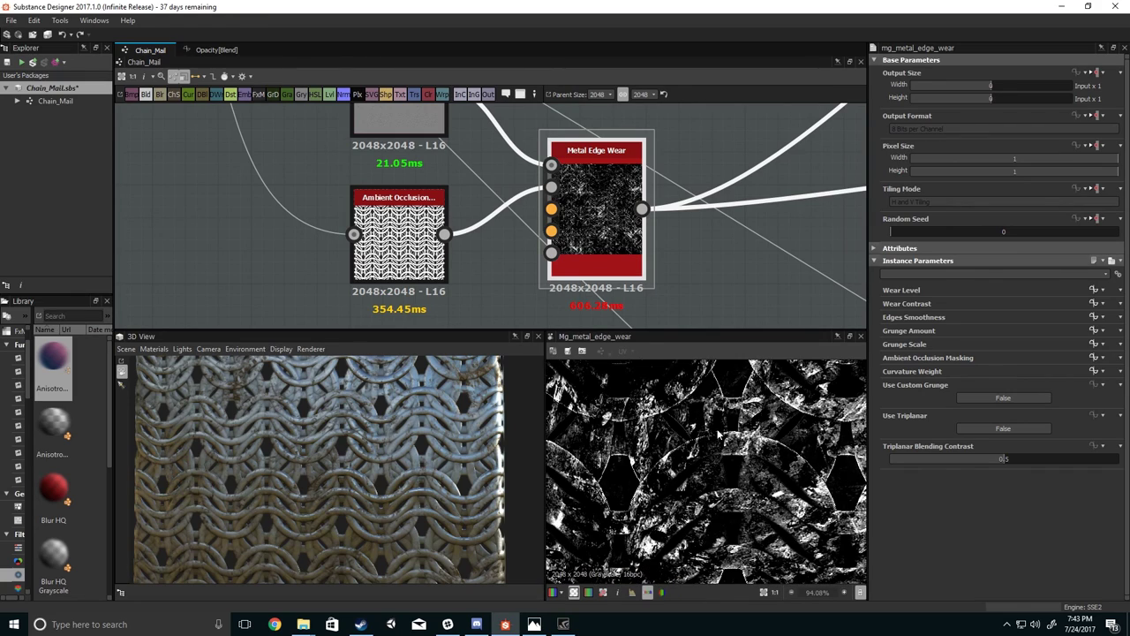
{"action": "scroll", "coordinate": [683, 439], "scroll_direction": "down", "scroll_amount": 8}
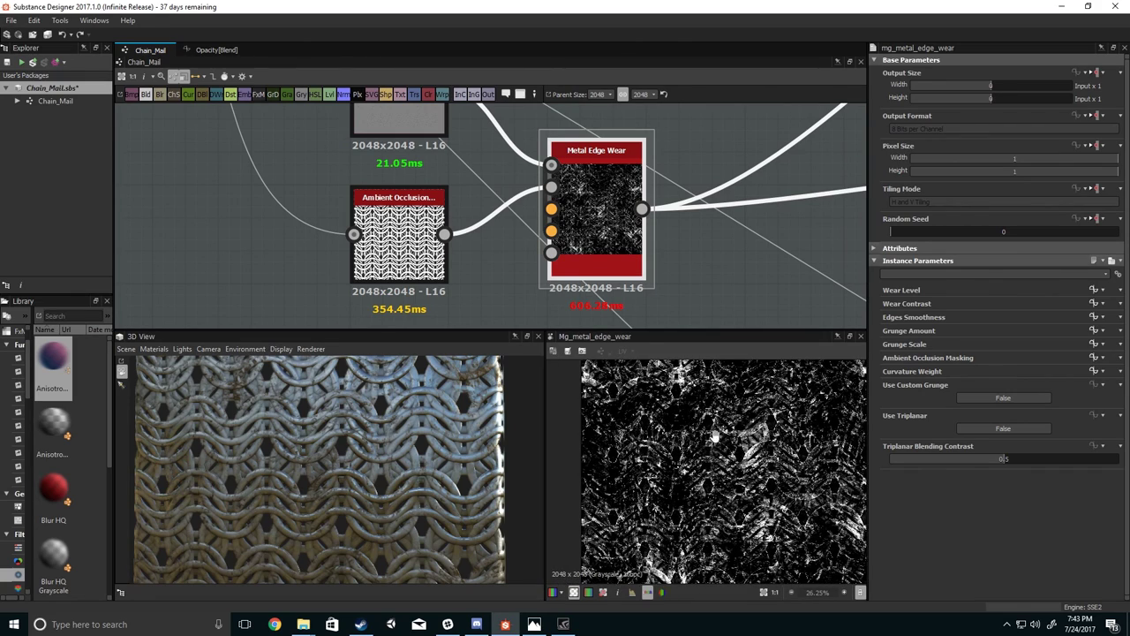
{"action": "middle_click_drag", "start_coordinate": [633, 193], "coordinate": [482, 246]}
{"action": "scroll", "coordinate": [482, 246], "scroll_direction": "down", "scroll_amount": 3}
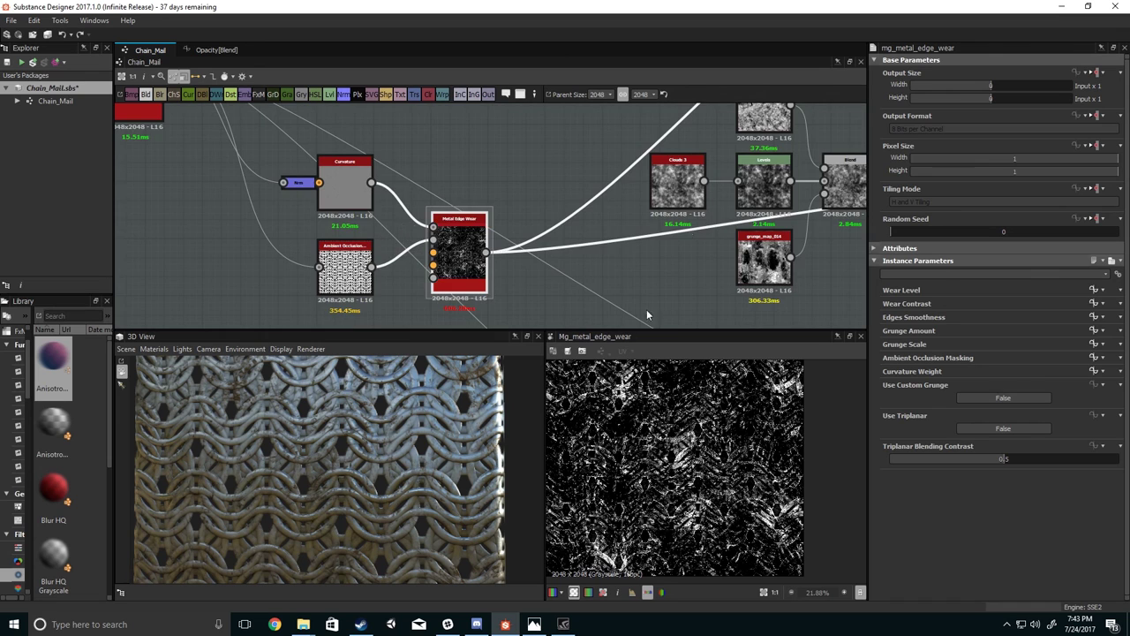
Display the final Roughness Blend again and inspect how the edge wear scratches follow the rings.
{"action": "middle_click_drag", "start_coordinate": [692, 216], "coordinate": [416, 234]}
{"action": "scroll", "coordinate": [416, 233], "scroll_direction": "down", "scroll_amount": 2}
{"action": "double_click", "coordinate": [662, 205]}
{"action": "scroll", "coordinate": [717, 439], "scroll_direction": "up", "scroll_amount": 3}
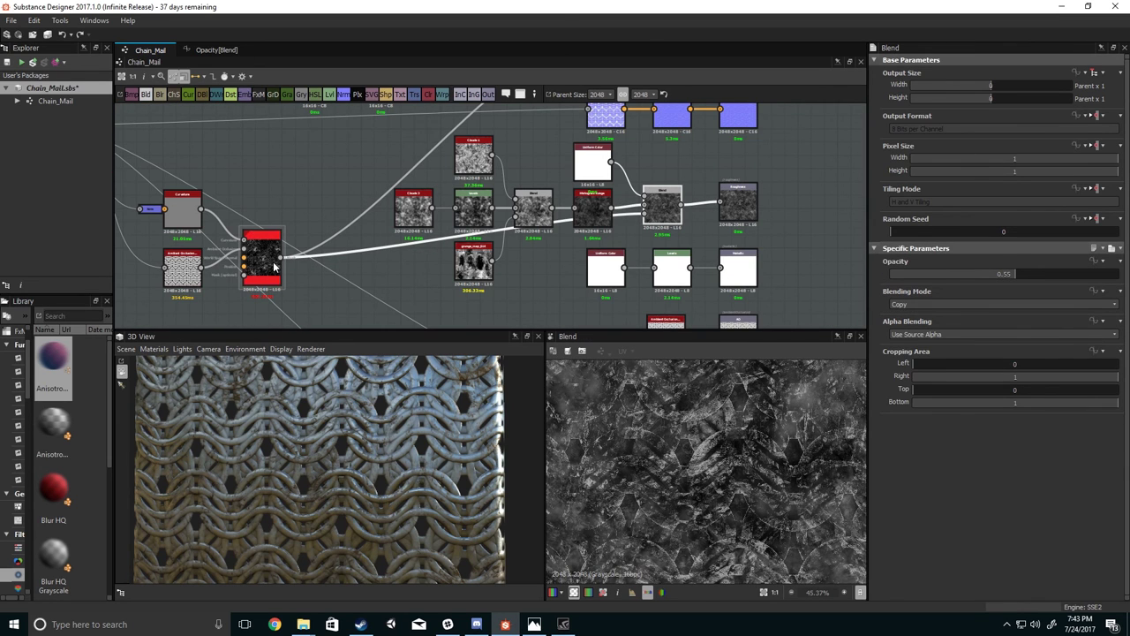
{"action": "scroll", "coordinate": [269, 258], "scroll_direction": "up", "scroll_amount": 2}
{"action": "scroll", "coordinate": [711, 446], "scroll_direction": "up", "scroll_amount": 3}
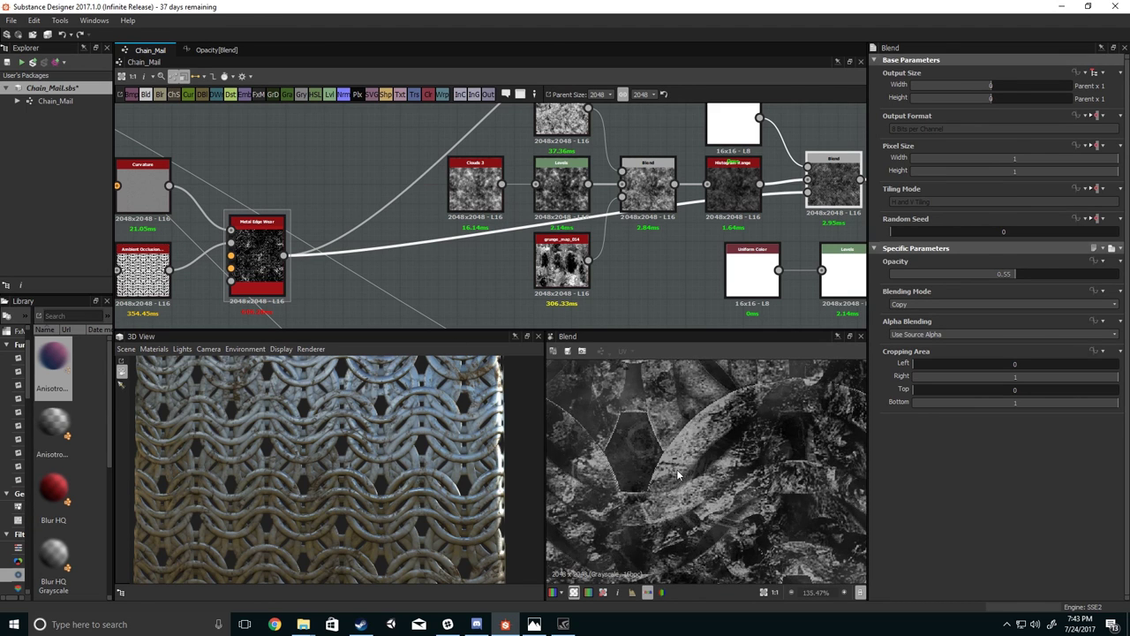
{"action": "scroll", "coordinate": [678, 475], "scroll_direction": "down", "scroll_amount": 4}
Display the Blend feeding the Base Color output and inspect the brown wear over the metal color.
{"action": "scroll", "coordinate": [424, 282], "scroll_direction": "down", "scroll_amount": 3}
{"action": "middle_click_drag", "start_coordinate": [458, 218], "coordinate": [350, 356]}
{"action": "scroll", "coordinate": [481, 238], "scroll_direction": "up", "scroll_amount": 3}
{"action": "left_click", "coordinate": [542, 224]}
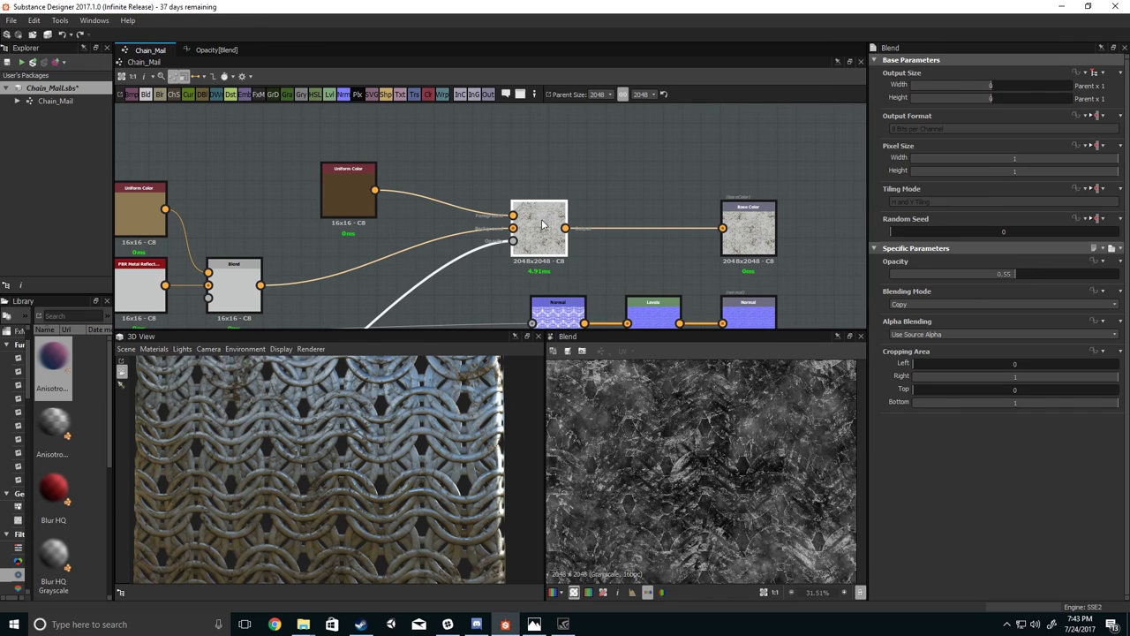
{"action": "double_click", "coordinate": [543, 224]}
{"action": "scroll", "coordinate": [686, 476], "scroll_direction": "up", "scroll_amount": 5}
{"action": "scroll", "coordinate": [688, 417], "scroll_direction": "down", "scroll_amount": 2}
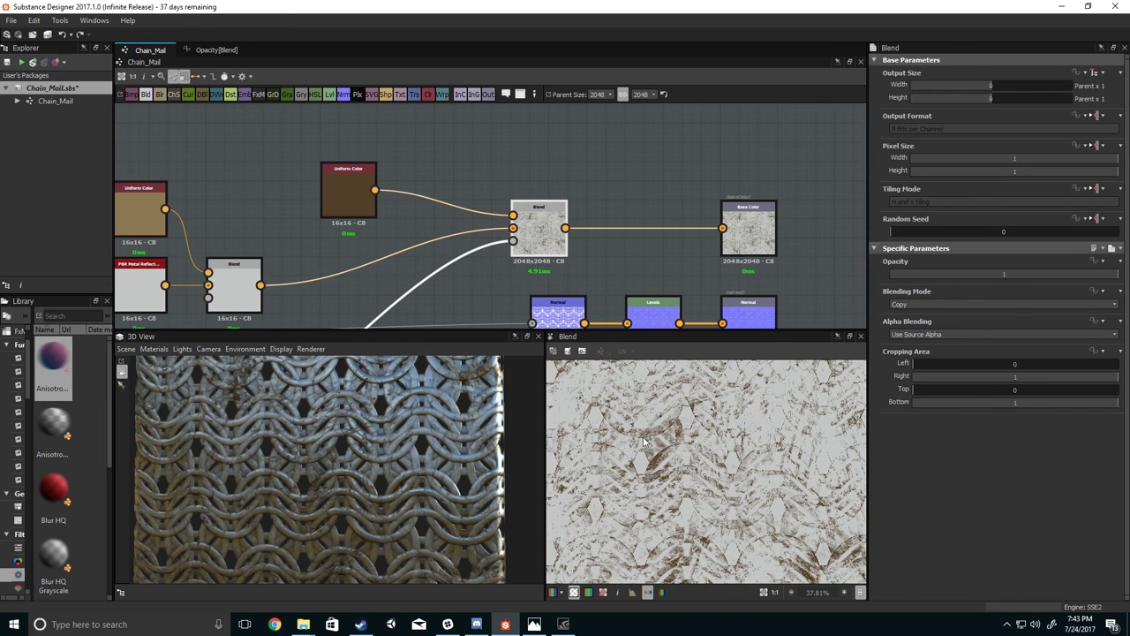
Display the Blend of the tan Uniform Color and PBR Metal Reflectance, followed by the Base Color output.
{"action": "scroll", "coordinate": [640, 168], "scroll_direction": "down", "scroll_amount": 3}
{"action": "middle_click_drag", "start_coordinate": [548, 212], "coordinate": [672, 254]}
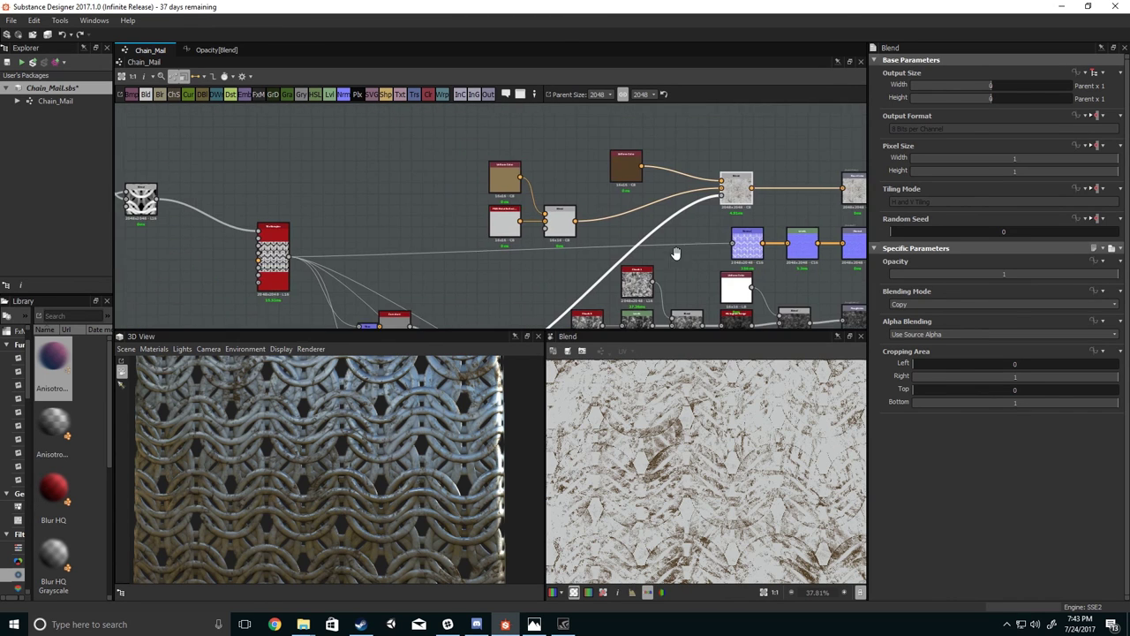
{"action": "scroll", "coordinate": [576, 239], "scroll_direction": "up", "scroll_amount": 3}
{"action": "middle_click_drag", "start_coordinate": [516, 194], "coordinate": [478, 229]}
{"action": "double_click", "coordinate": [507, 249]}
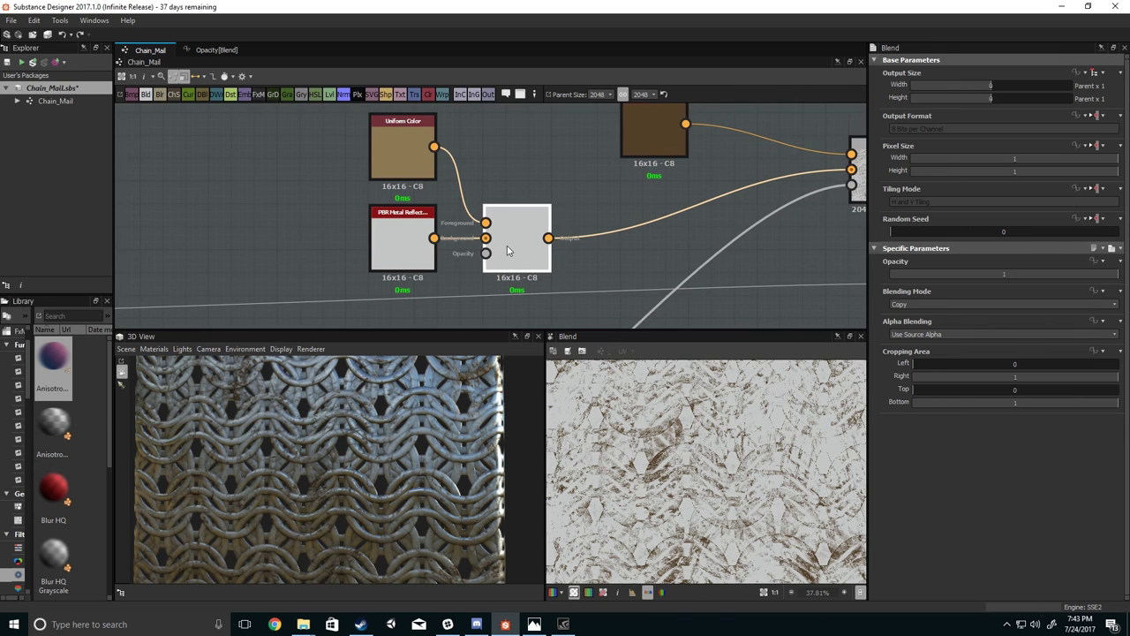
{"action": "middle_click_drag", "start_coordinate": [615, 250], "coordinate": [404, 266]}
{"action": "scroll", "coordinate": [403, 266], "scroll_direction": "down", "scroll_amount": 2}
{"action": "middle_click_drag", "start_coordinate": [753, 239], "coordinate": [658, 225]}
{"action": "double_click", "coordinate": [666, 205]}
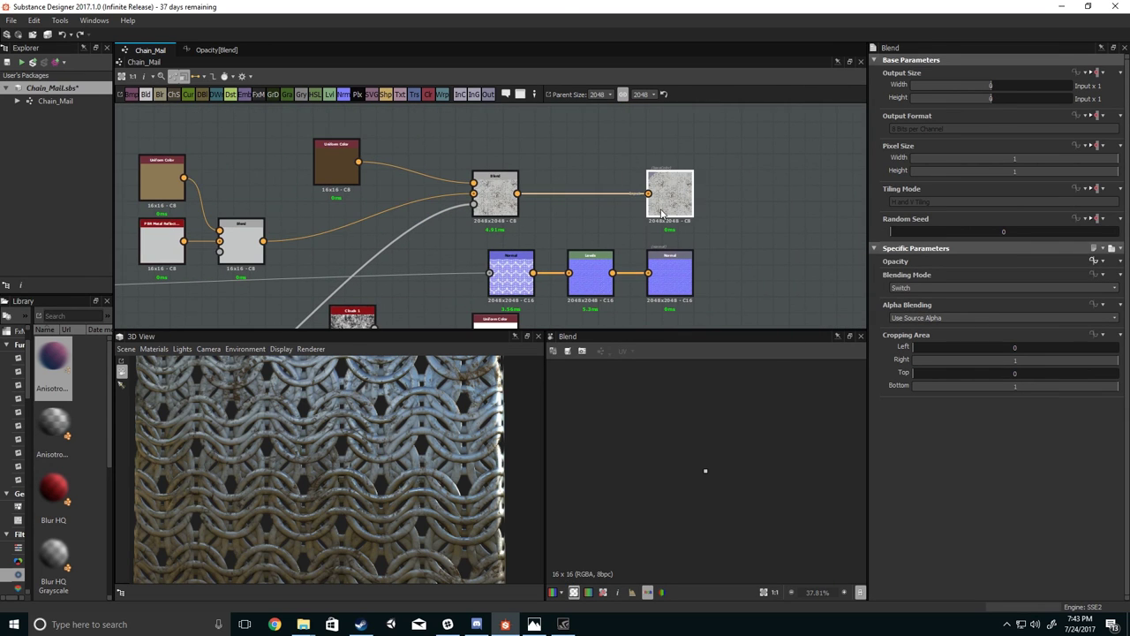
Review the whole graph from the European and Circular ring pattern groups to the material outputs, and switch to another open window.
{"action": "middle_click_drag", "start_coordinate": [527, 238], "coordinate": [532, 187]}
{"action": "scroll", "coordinate": [526, 250], "scroll_direction": "down", "scroll_amount": 3}
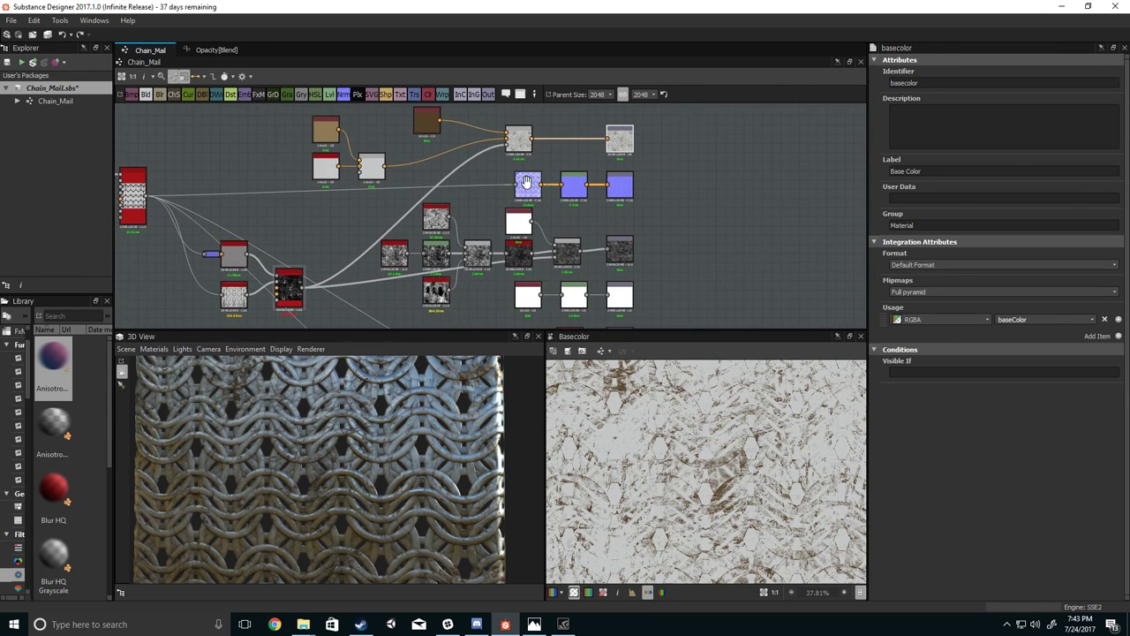
{"action": "middle_click_drag", "start_coordinate": [547, 292], "coordinate": [554, 201]}
{"action": "middle_click_drag", "start_coordinate": [514, 261], "coordinate": [515, 195]}
{"action": "scroll", "coordinate": [574, 225], "scroll_direction": "down", "scroll_amount": 5}
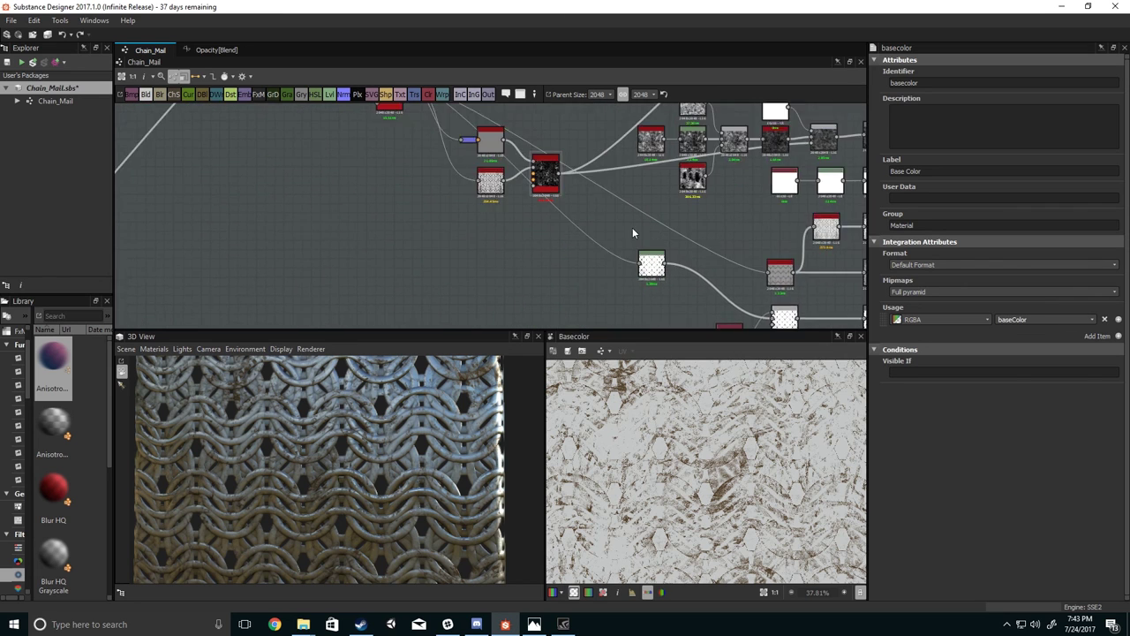
{"action": "middle_click_drag", "start_coordinate": [580, 230], "coordinate": [603, 244]}
{"action": "scroll", "coordinate": [550, 260], "scroll_direction": "up", "scroll_amount": 1}
{"action": "scroll", "coordinate": [492, 223], "scroll_direction": "down", "scroll_amount": 1}
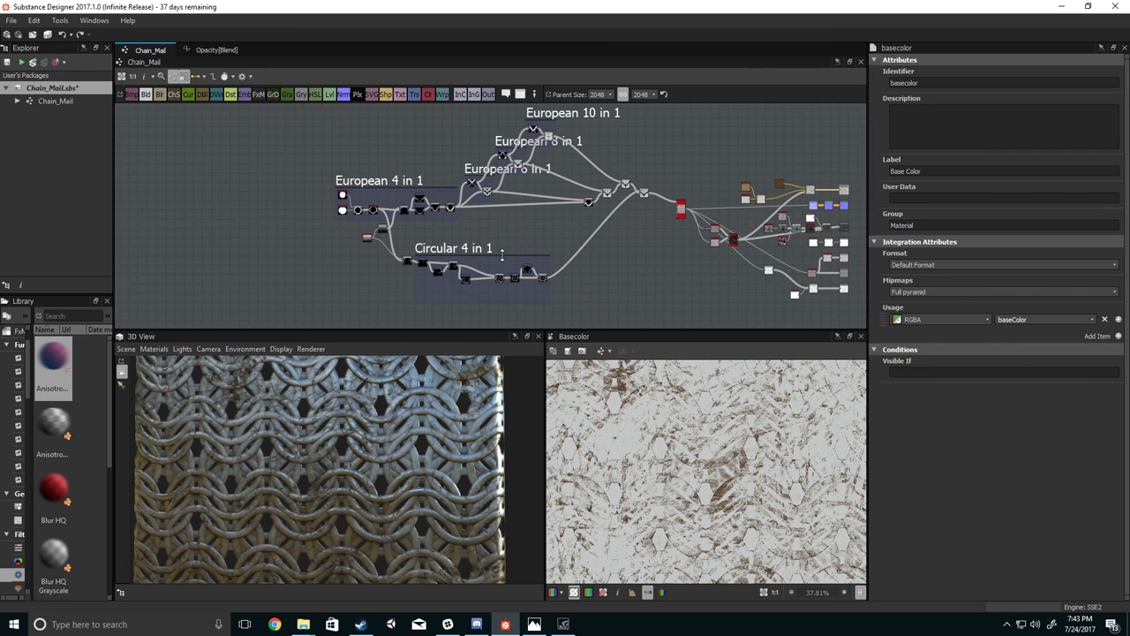
{"action": "scroll", "coordinate": [502, 253], "scroll_direction": "up", "scroll_amount": 1}
{"action": "middle_click_drag", "start_coordinate": [507, 230], "coordinate": [471, 240]}
{"action": "scroll", "coordinate": [515, 197], "scroll_direction": "down", "scroll_amount": 1}
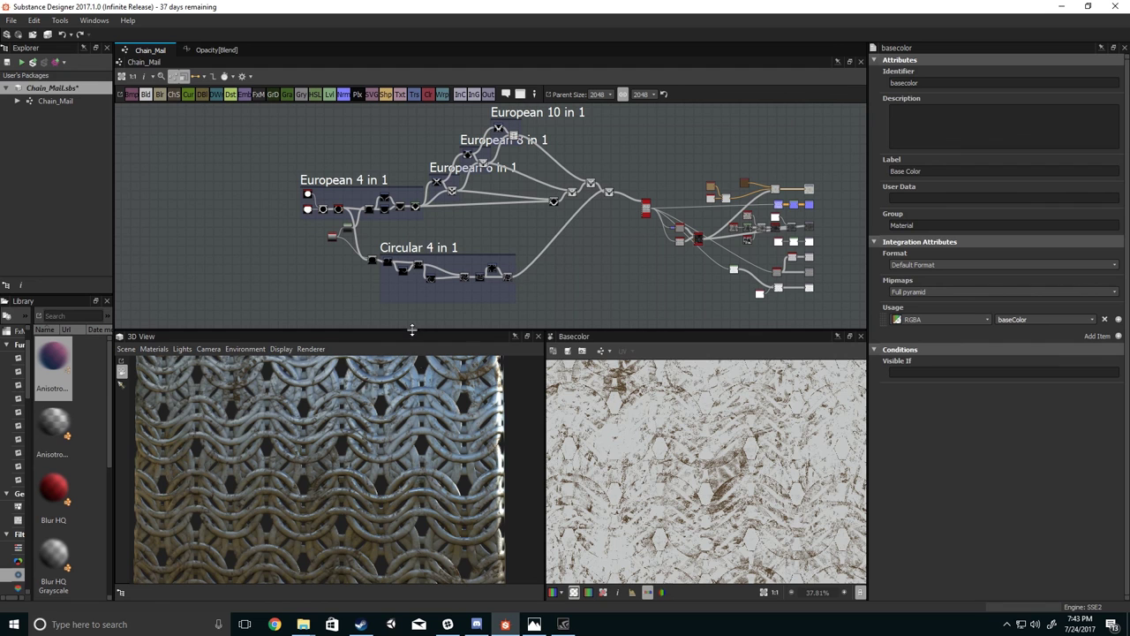
{"action": "mouse_move", "coordinate": [398, 283]}
{"action": "middle_mouse_down"}
{"action": "mouse_move", "coordinate": [364, 304]}
{"action": "mouse_move", "coordinate": [394, 251]}
{"action": "mouse_move", "coordinate": [385, 285]}
{"action": "middle_mouse_up"}
{"action": "scroll", "coordinate": [380, 293], "scroll_direction": "up", "scroll_amount": 2}
{"action": "scroll", "coordinate": [398, 258], "scroll_direction": "down", "scroll_amount": 2}
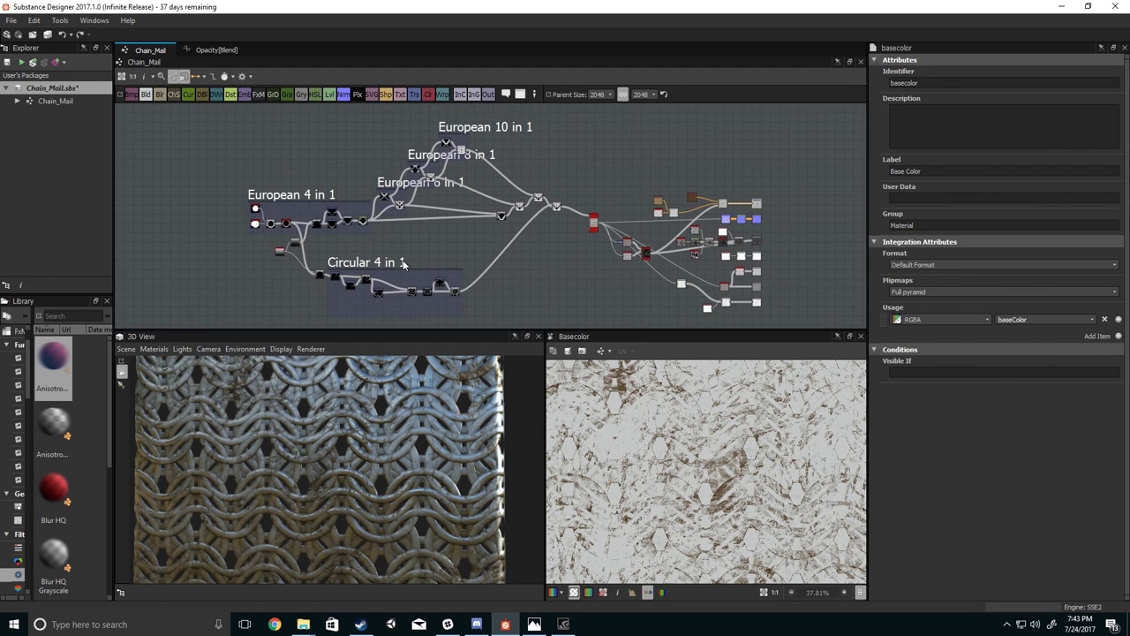
{"action": "scroll", "coordinate": [402, 260], "scroll_direction": "down", "scroll_amount": 3}
{"action": "scroll", "coordinate": [420, 259], "scroll_direction": "up", "scroll_amount": 2}
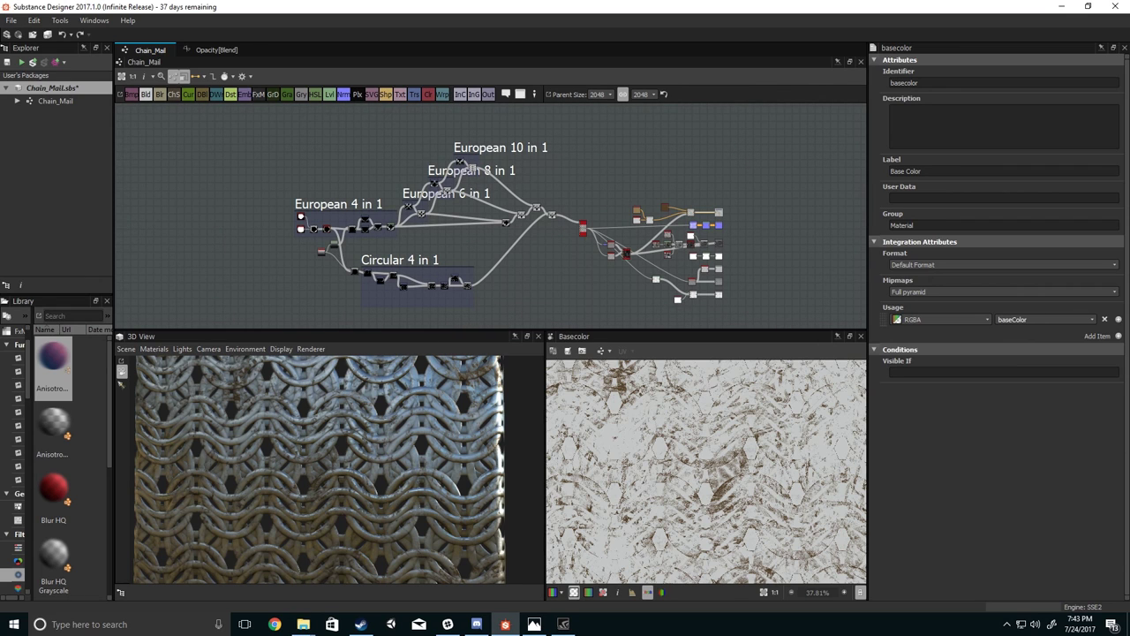
{"action": "key", "text": "alt+Tab"}
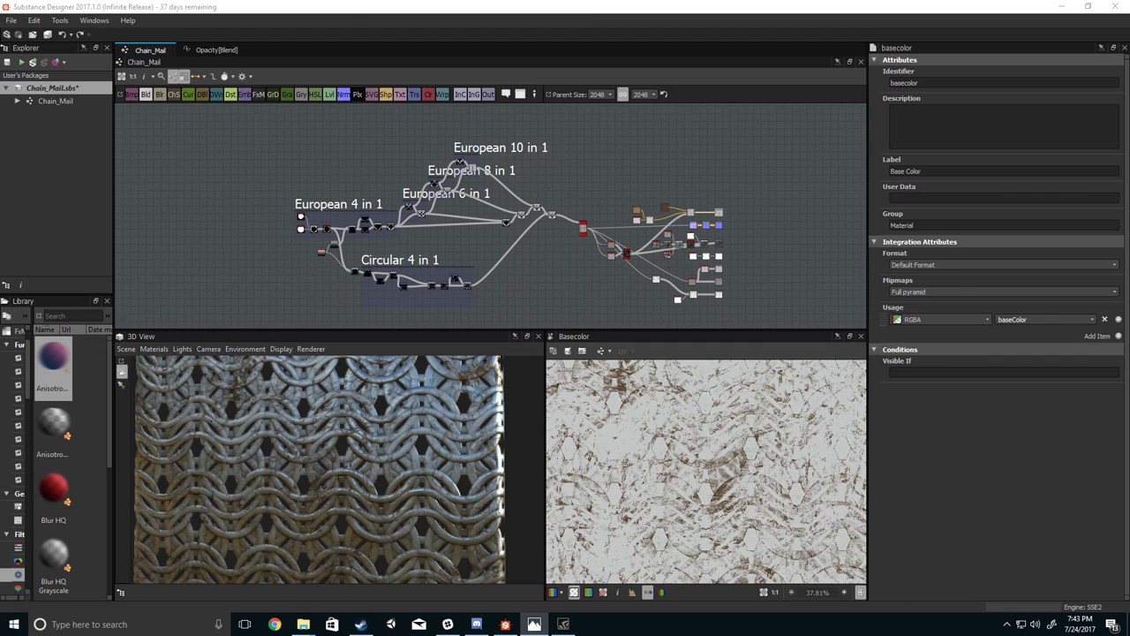